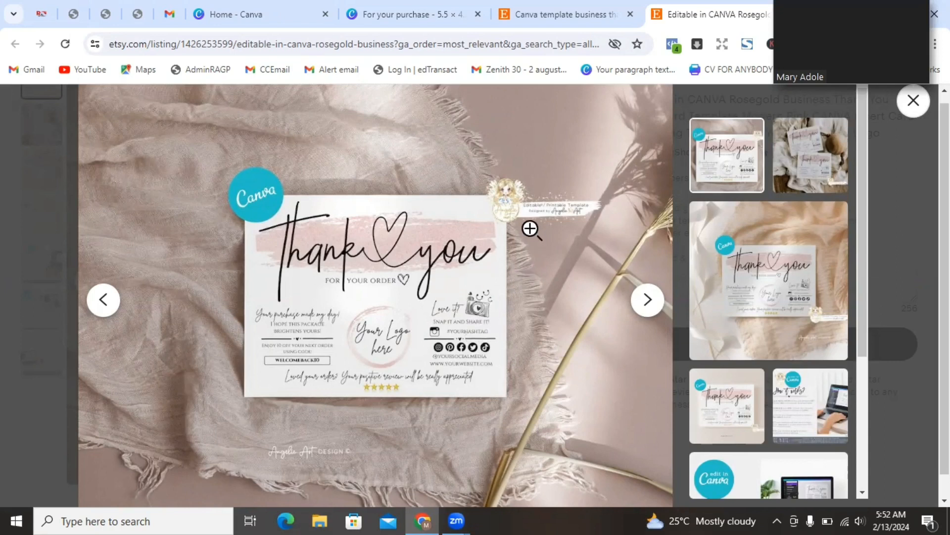
# - Search Canva's Elements for 'camera icon' graphics for the thank-you card
pyautogui.click(524, 20)
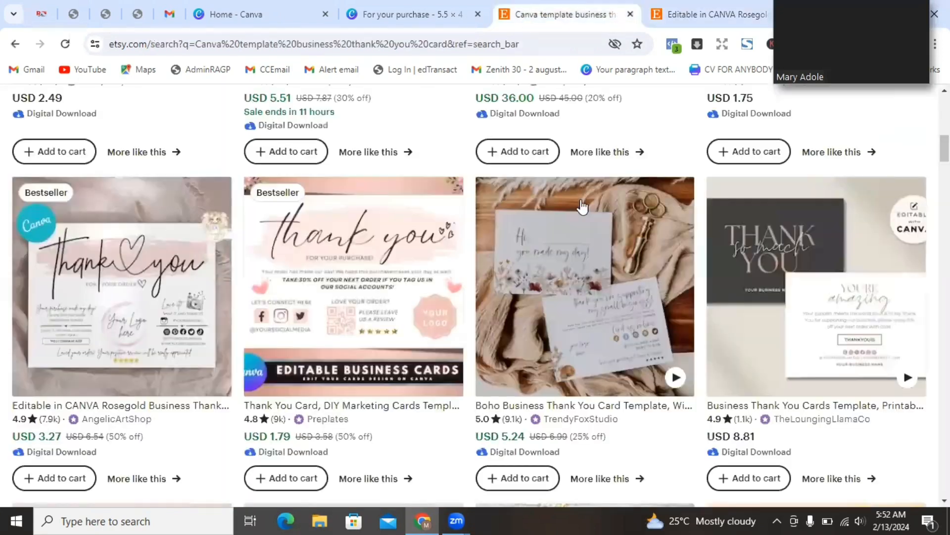
pyautogui.click(392, 16)
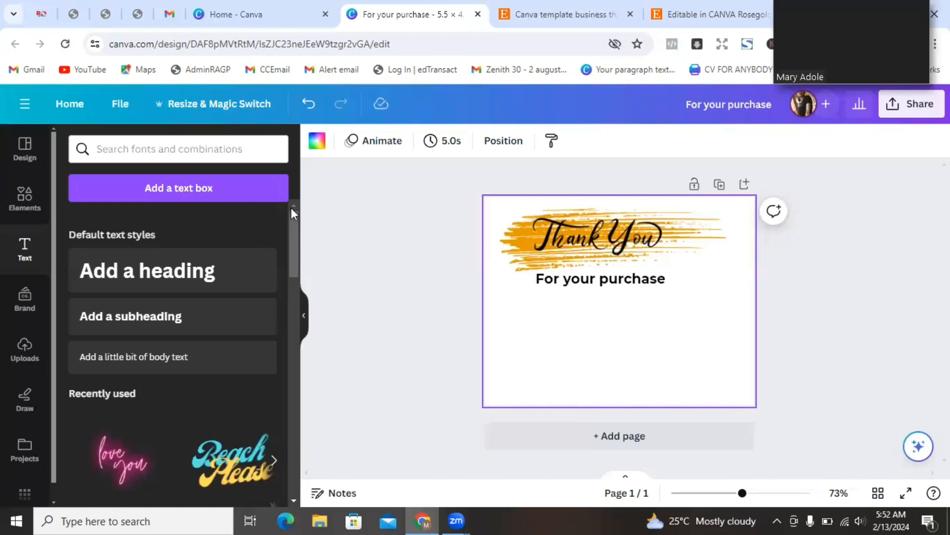
pyautogui.click(23, 214)
pyautogui.tripleClick(158, 150)
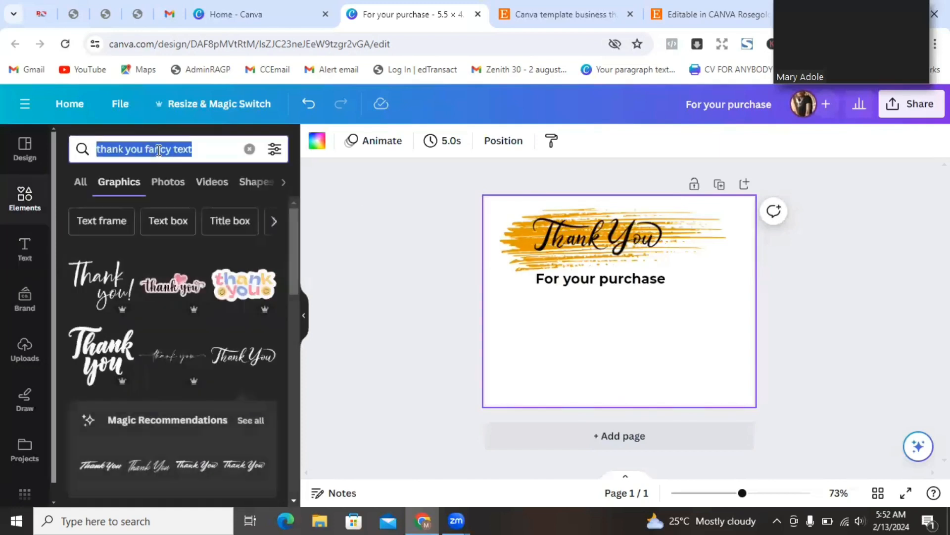
pyautogui.write('ca')
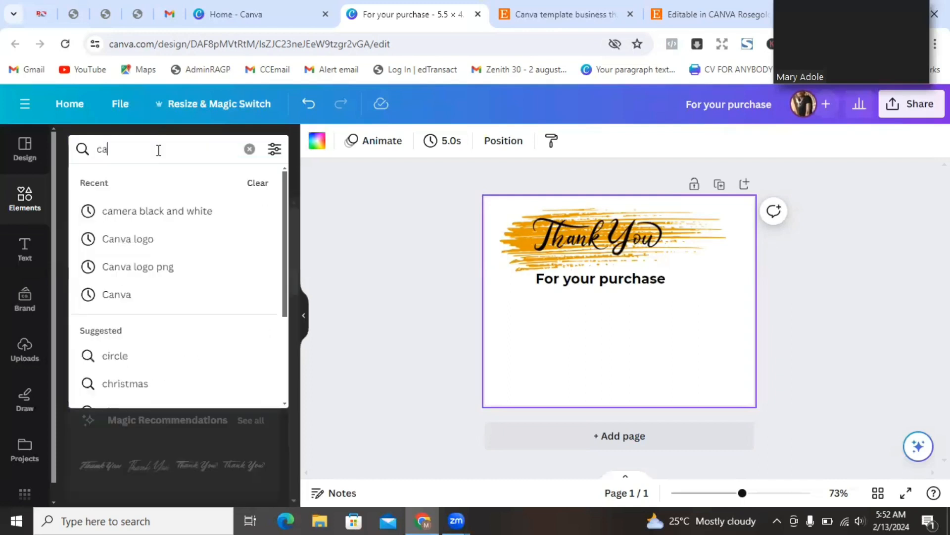
pyautogui.write('mera icon')
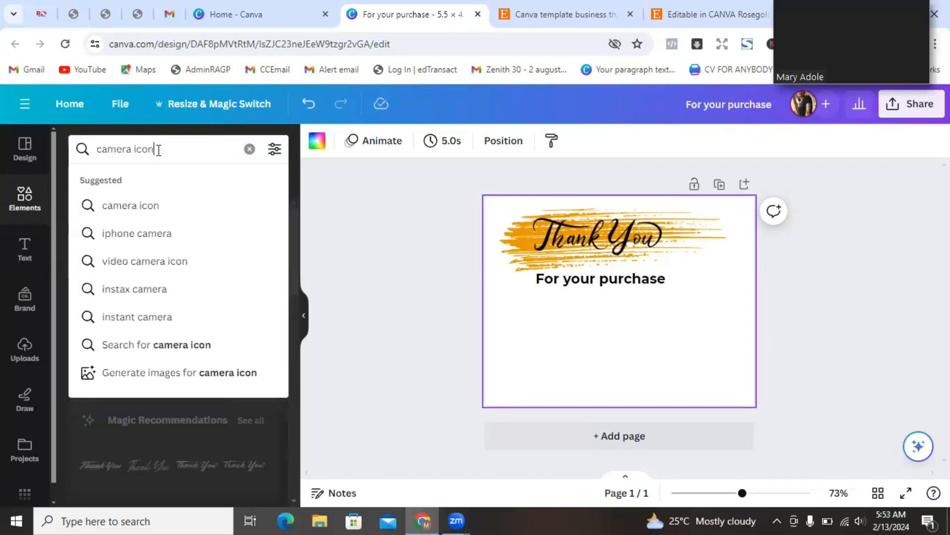
pyautogui.click(131, 206)
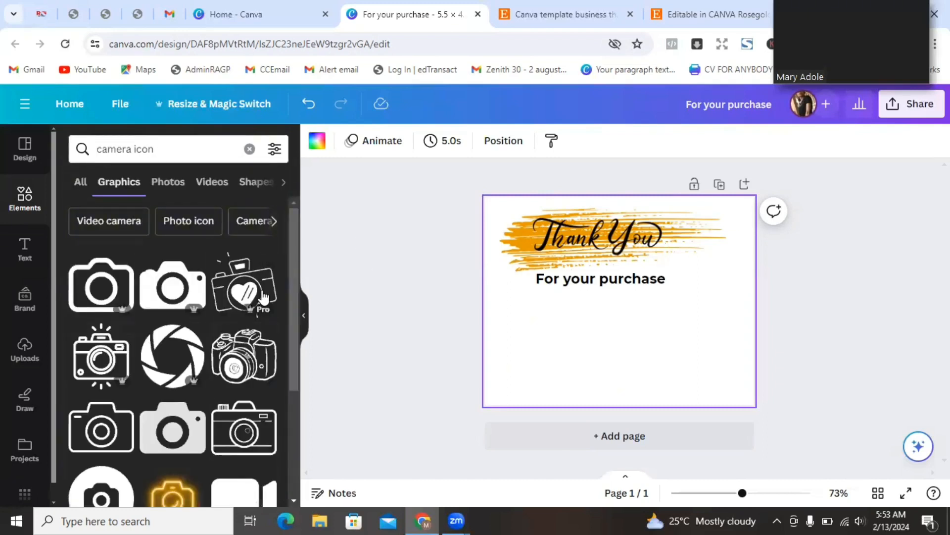
# - Add the heart camera graphic to the card and shrink it
pyautogui.click(244, 285)
pyautogui.moveTo(662, 256); pyautogui.dragTo(705, 322)
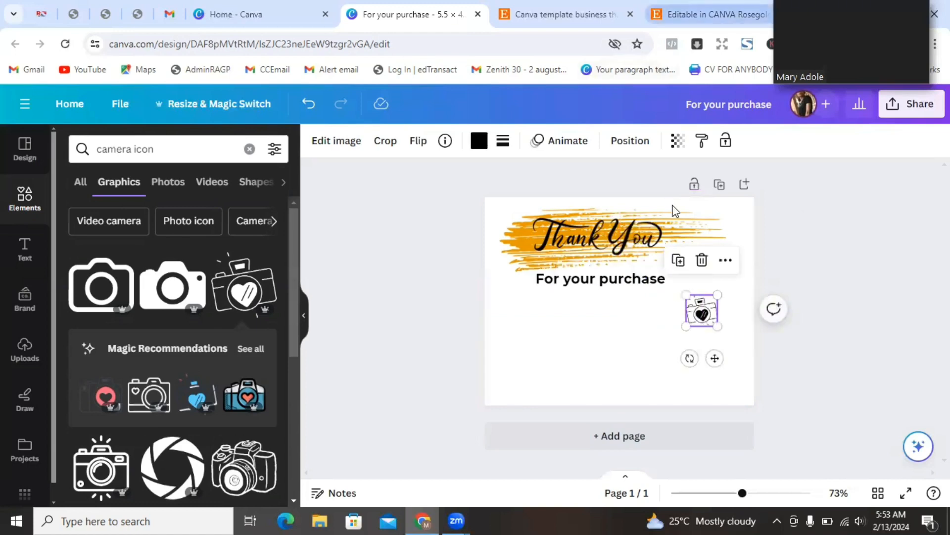
pyautogui.click(703, 15)
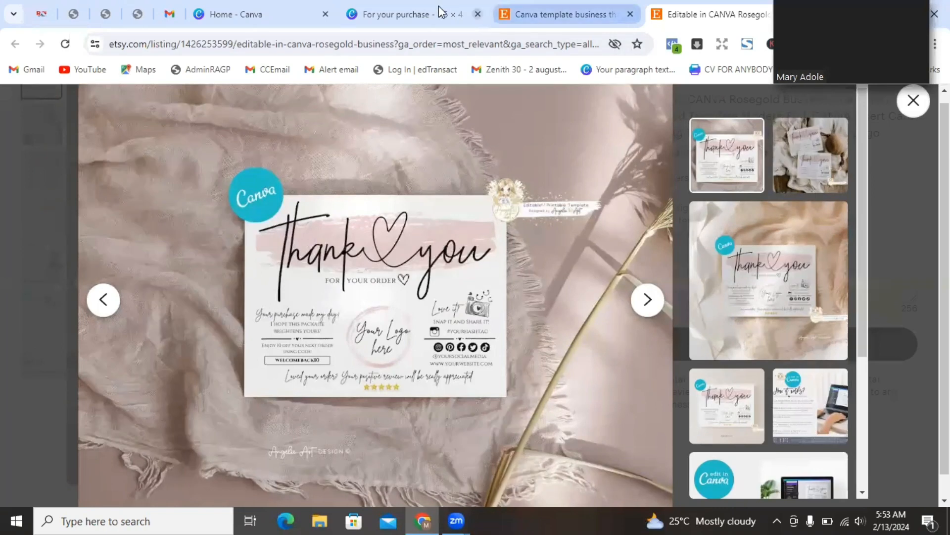
pyautogui.click(412, 6)
# - Duplicate the 'For your purchase' text and retype the lower copy as 'Love it?'
pyautogui.click(605, 281)
pyautogui.hotkey('ctrl', 'd')
pyautogui.moveTo(585, 296); pyautogui.dragTo(570, 341)
pyautogui.doubleClick(569, 337)
pyautogui.write('Love it?')
# - Duplicate the text again as a smaller 'SNAP IT AND SHARE' line
pyautogui.click(601, 278)
pyautogui.hotkey('ctrl', 'd')
pyautogui.moveTo(601, 288); pyautogui.dragTo(597, 366)
pyautogui.doubleClick(608, 366)
pyautogui.write('SNAP IT AND SHARE')
pyautogui.click(438, 141)
pyautogui.click(439, 141)
pyautogui.click(439, 141)
pyautogui.click(439, 141)
pyautogui.click(438, 141)
pyautogui.click(438, 141)
pyautogui.click(439, 141)
# - Unbold both lines, putting 'Love it?' beside the camera and 'SNAP IT AND SHARE' below it
pyautogui.click(601, 335)
pyautogui.click(542, 143)
pyautogui.click(594, 363)
pyautogui.click(541, 143)
pyautogui.moveTo(605, 399); pyautogui.dragTo(706, 376)
pyautogui.moveTo(597, 340); pyautogui.dragTo(680, 340)
# - Set 'Love it?' in the Amsterdam One script font, checking against the Etsy reference
pyautogui.click(382, 141)
pyautogui.click(143, 372)
pyautogui.click(564, 396)
pyautogui.click(603, 350)
pyautogui.click(704, 16)
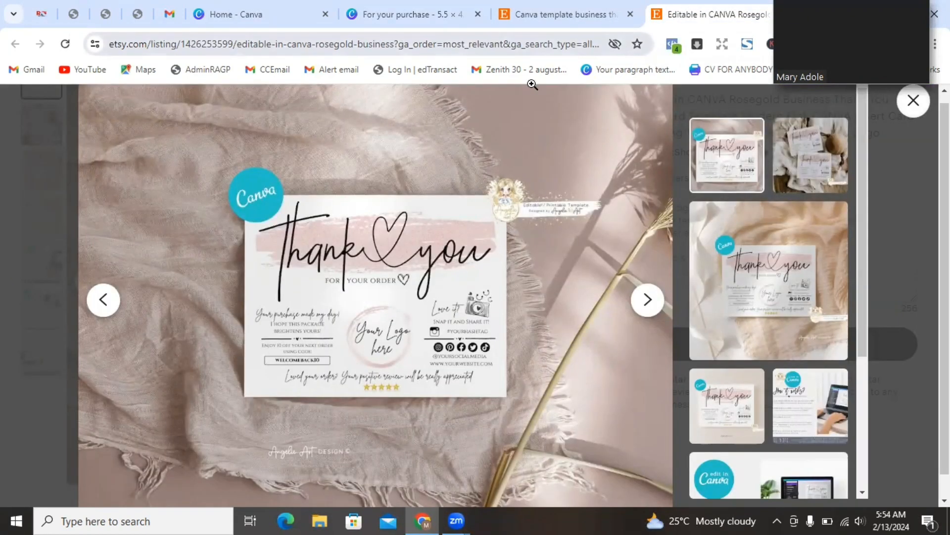
pyautogui.click(391, 14)
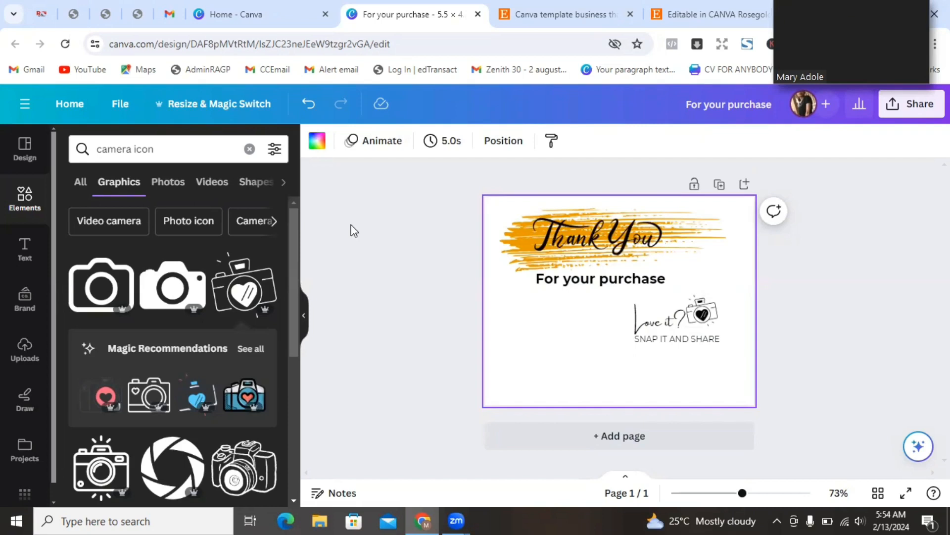
pyautogui.click(124, 147)
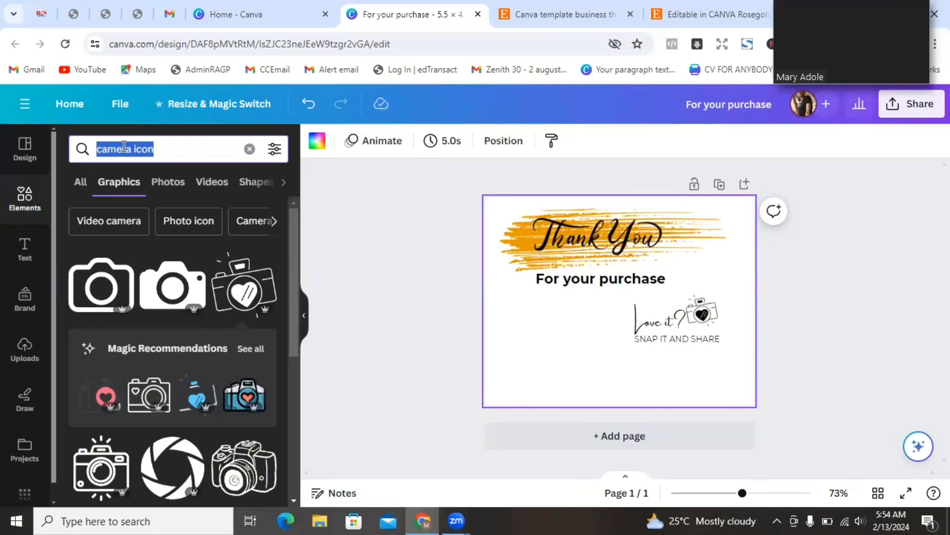
# - Search 'fancy line' and place an ornamental line below 'SNAP IT AND SHARE'
pyautogui.write('fancy line')
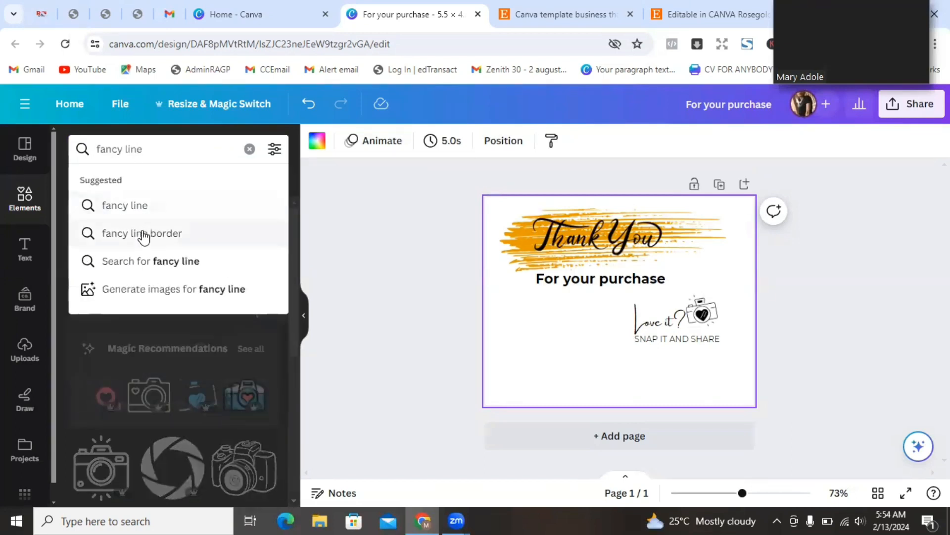
pyautogui.click(138, 206)
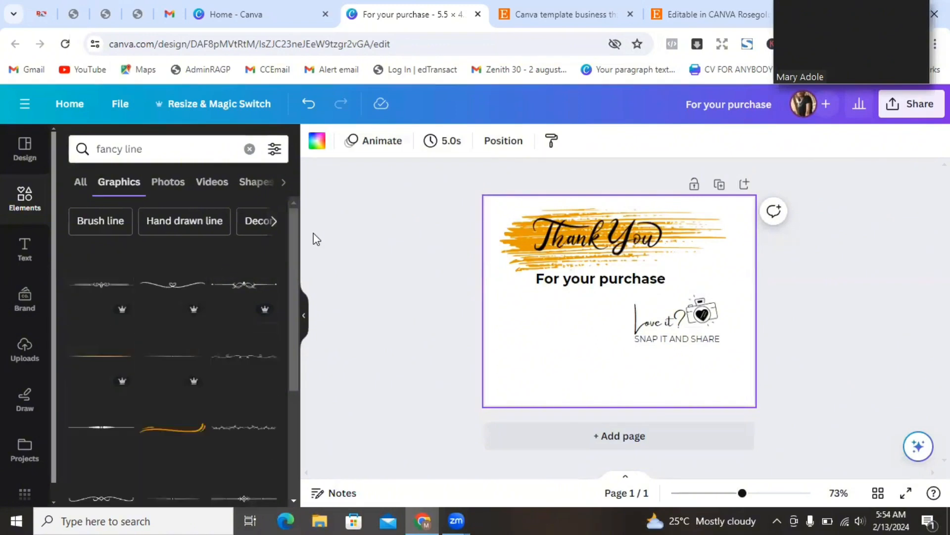
pyautogui.moveTo(293, 242)
pyautogui.mouseDown()
pyautogui.moveTo(293, 346)
pyautogui.moveTo(299, 242)
pyautogui.mouseUp()
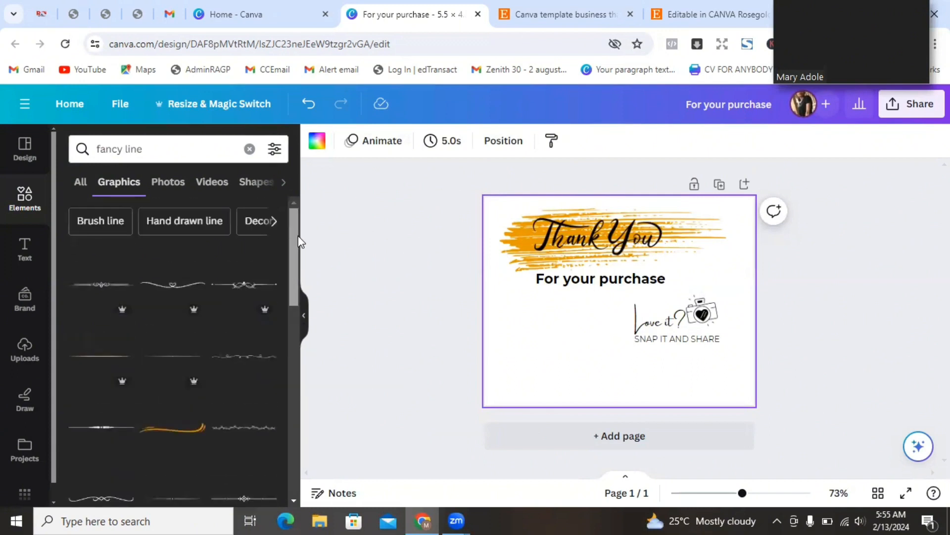
pyautogui.click(247, 288)
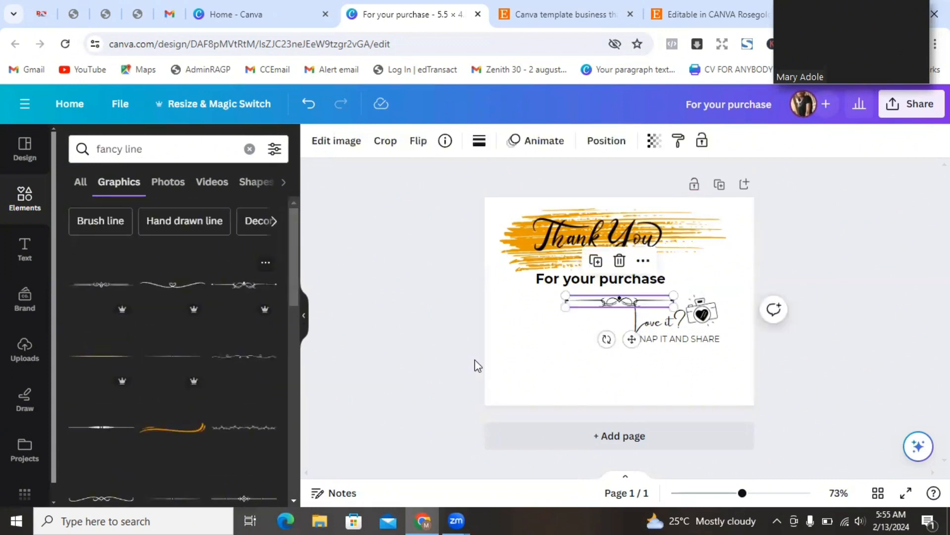
pyautogui.moveTo(633, 339); pyautogui.dragTo(689, 392)
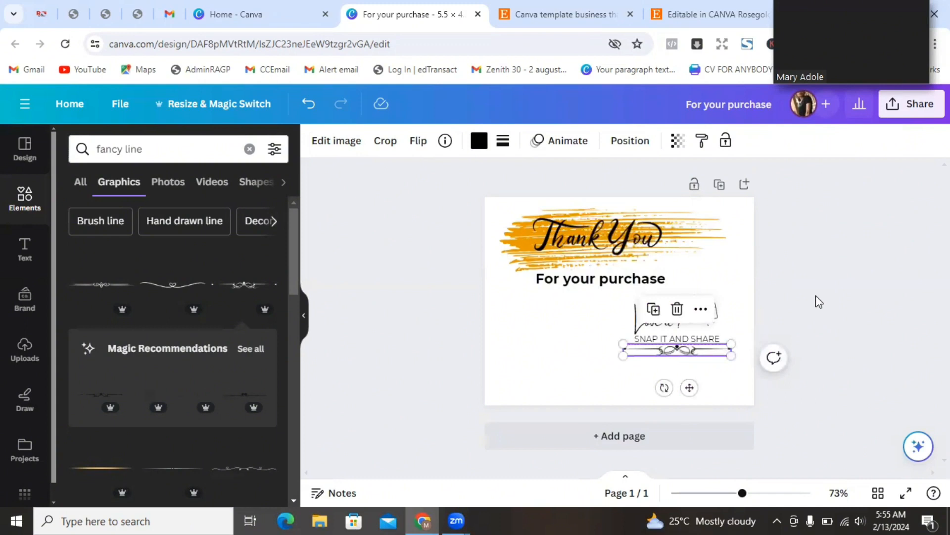
pyautogui.click(819, 302)
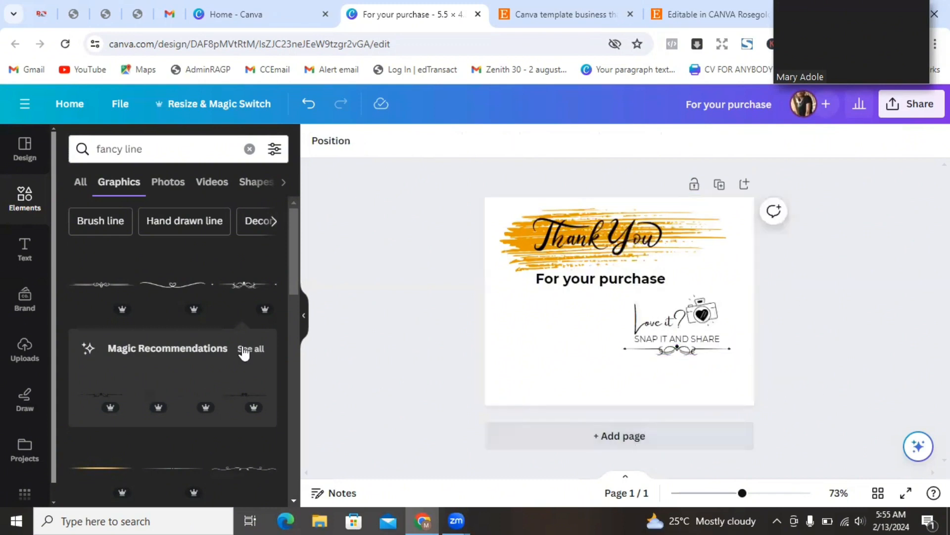
# - Search for a Facebook icon, add it, and shrink it into place
pyautogui.click(20, 157)
pyautogui.click(25, 198)
pyautogui.write('faceboo')
pyautogui.click(173, 230)
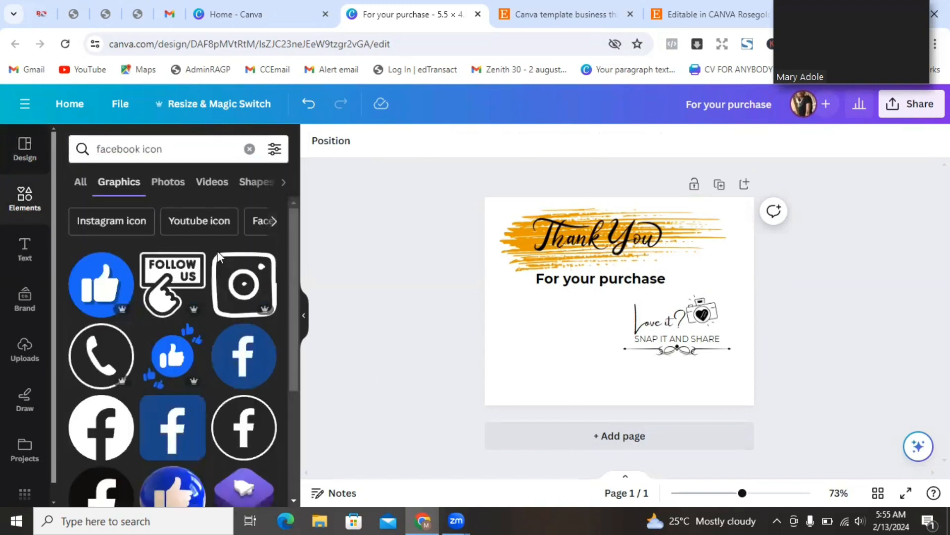
pyautogui.click(238, 441)
pyautogui.moveTo(661, 260); pyautogui.dragTo(597, 326)
pyautogui.moveTo(598, 382); pyautogui.dragTo(582, 390)
# - Add an Instagram icon beside the Facebook icon
pyautogui.doubleClick(117, 153)
pyautogui.write('instagram')
pyautogui.click(124, 205)
pyautogui.moveTo(244, 427); pyautogui.dragTo(552, 352)
pyautogui.moveTo(553, 401); pyautogui.dragTo(561, 384)
# - Add a resized LinkedIn icon next to the Facebook icon
pyautogui.doubleClick(106, 151)
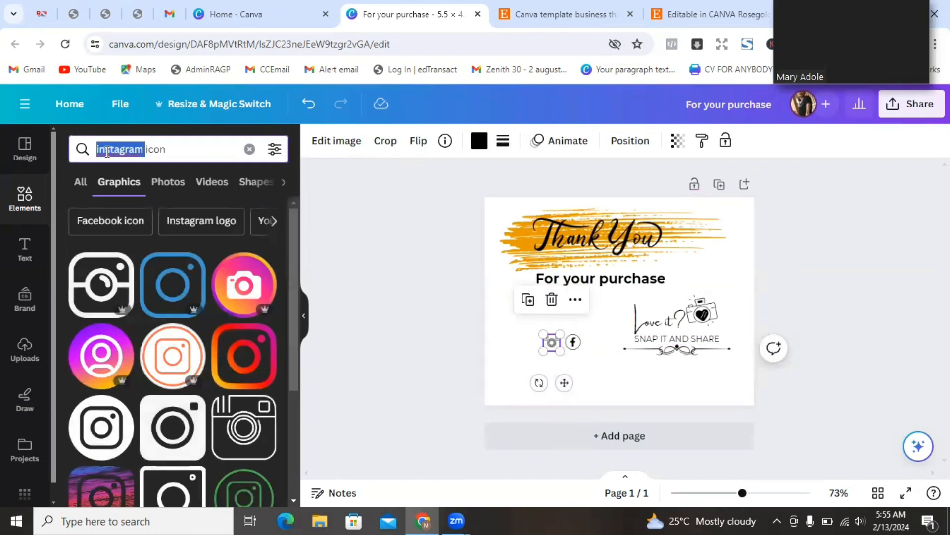
pyautogui.write('linke')
pyautogui.write('kedin')
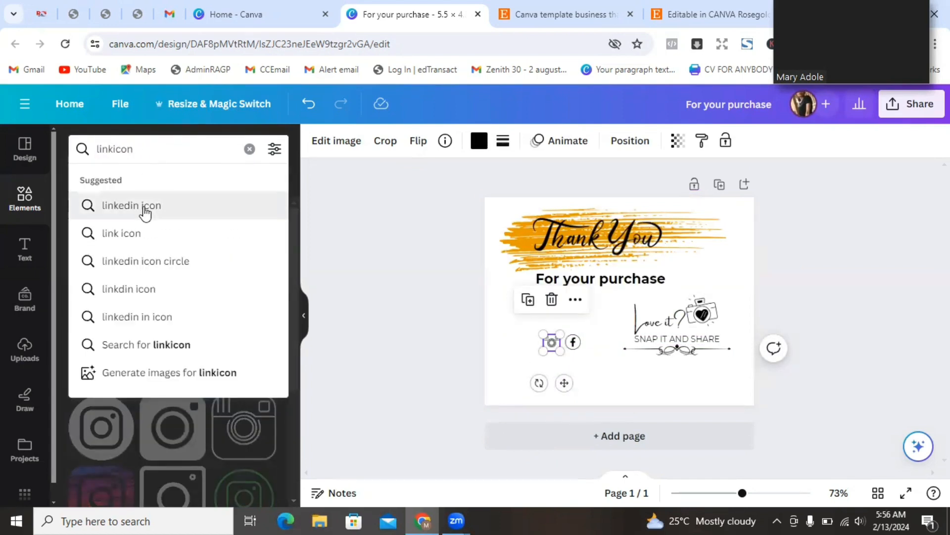
pyautogui.click(142, 208)
pyautogui.click(159, 303)
pyautogui.moveTo(659, 259); pyautogui.dragTo(617, 308)
pyautogui.moveTo(598, 325); pyautogui.dragTo(554, 350)
pyautogui.click(592, 363)
pyautogui.click(592, 358)
# - Add a small TikTok icon beside LinkedIn and line up the four icons
pyautogui.doubleClick(106, 148)
pyautogui.write('tiktok')
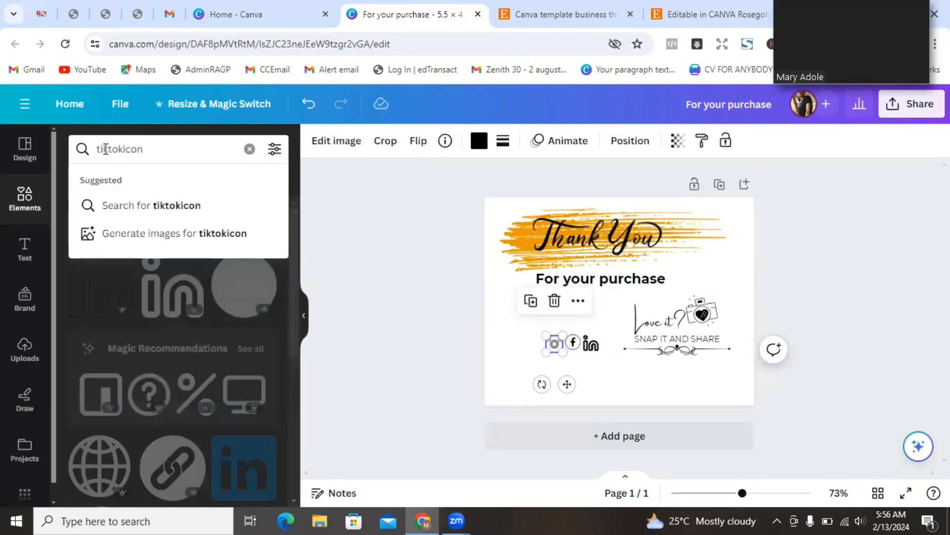
pyautogui.click(112, 206)
pyautogui.click(108, 355)
pyautogui.moveTo(646, 255); pyautogui.dragTo(607, 349)
pyautogui.click(558, 379)
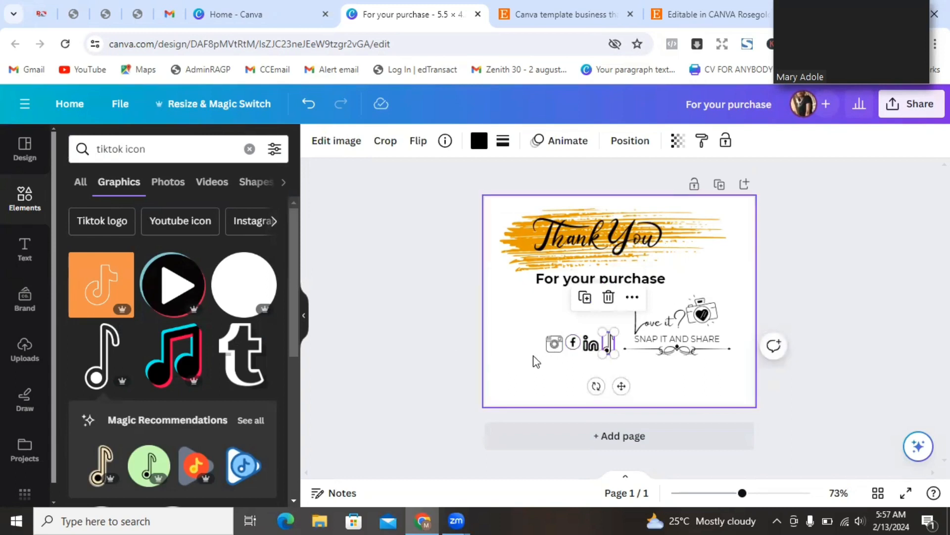
pyautogui.click(536, 361)
pyautogui.moveTo(553, 346); pyautogui.dragTo(552, 345)
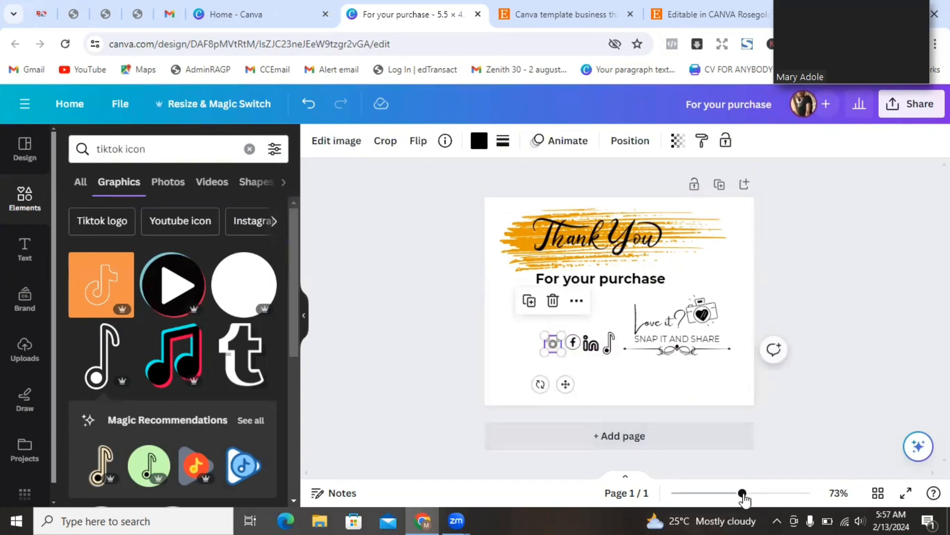
# - Zoom to 151% and even out the spacing of the TikTok and Instagram icons
pyautogui.moveTo(742, 493); pyautogui.dragTo(767, 492)
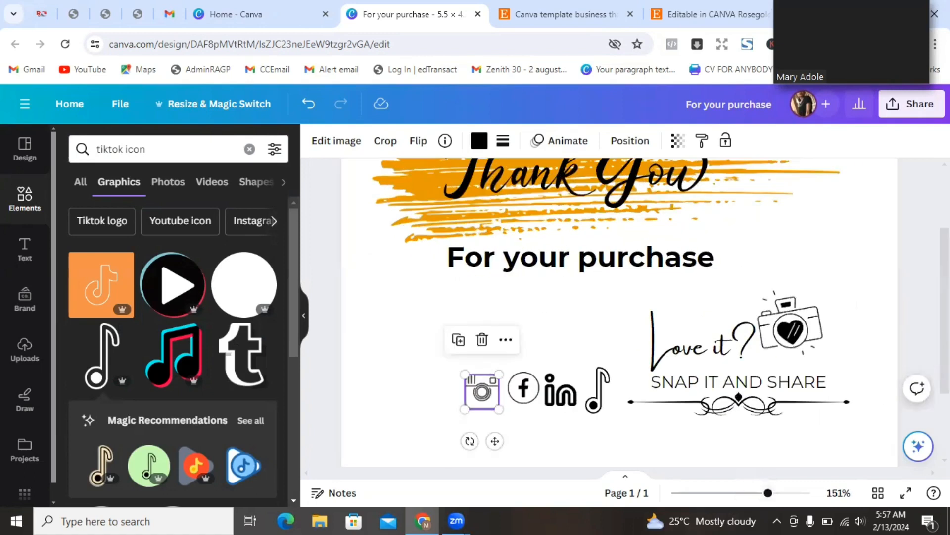
pyautogui.scroll(-1, 872, 286)
pyautogui.moveTo(498, 378); pyautogui.dragTo(538, 364)
pyautogui.click(598, 367)
pyautogui.moveTo(598, 367)
pyautogui.mouseDown()
pyautogui.moveTo(568, 369)
pyautogui.moveTo(582, 369)
pyautogui.mouseUp()
pyautogui.moveTo(467, 365); pyautogui.dragTo(589, 375)
pyautogui.click(426, 330)
# - Group the four social icons and move the group under the divider
pyautogui.click(484, 298)
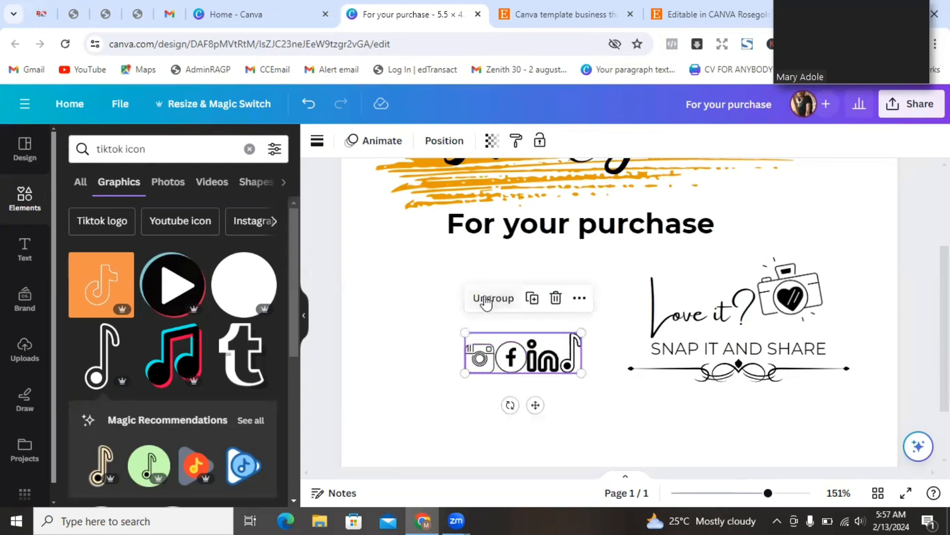
pyautogui.click(578, 404)
pyautogui.moveTo(532, 364); pyautogui.dragTo(749, 424)
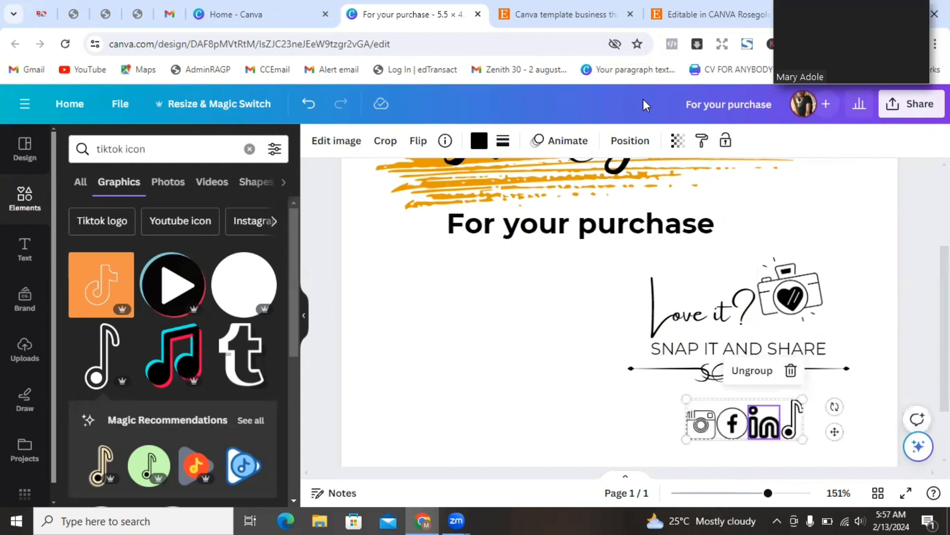
pyautogui.click(684, 14)
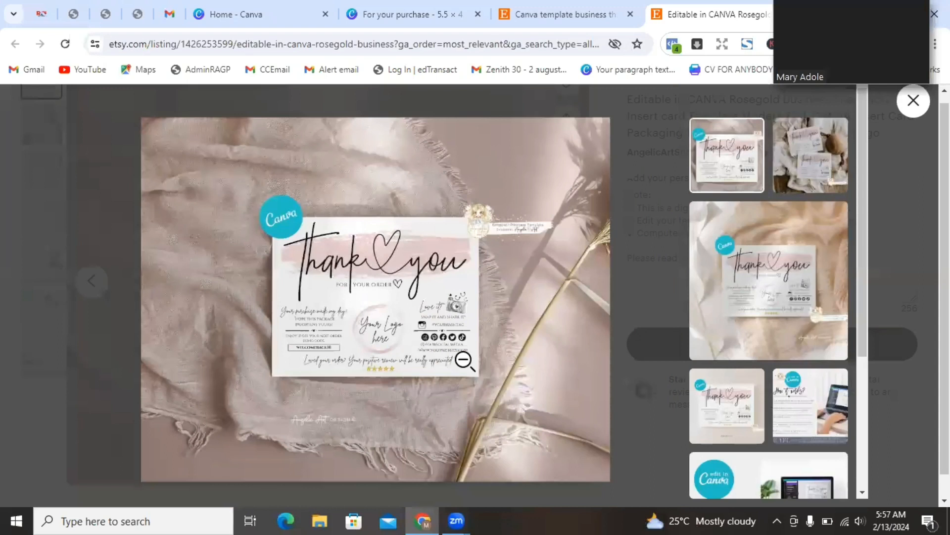
# - Zoom into the Etsy reference card image to study its social media details
pyautogui.click(455, 357)
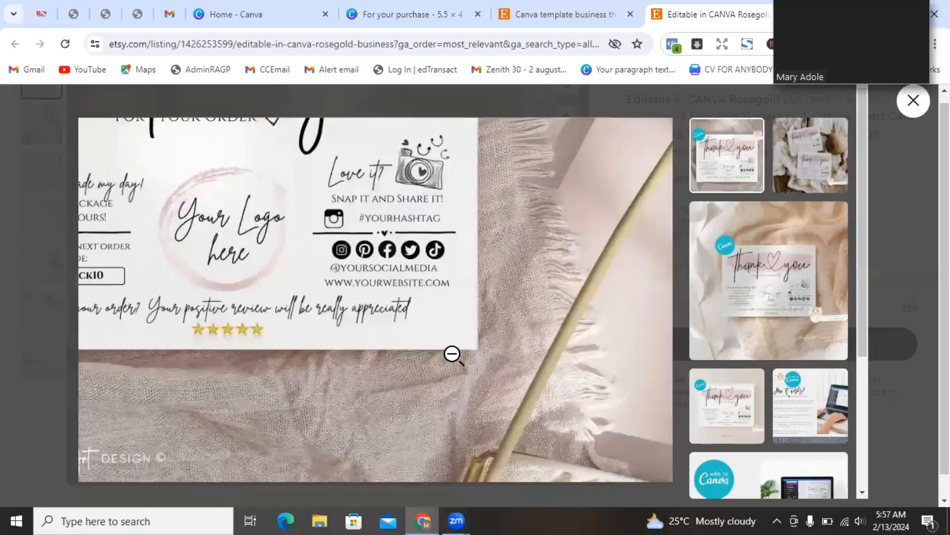
pyautogui.click(452, 354)
pyautogui.click(455, 347)
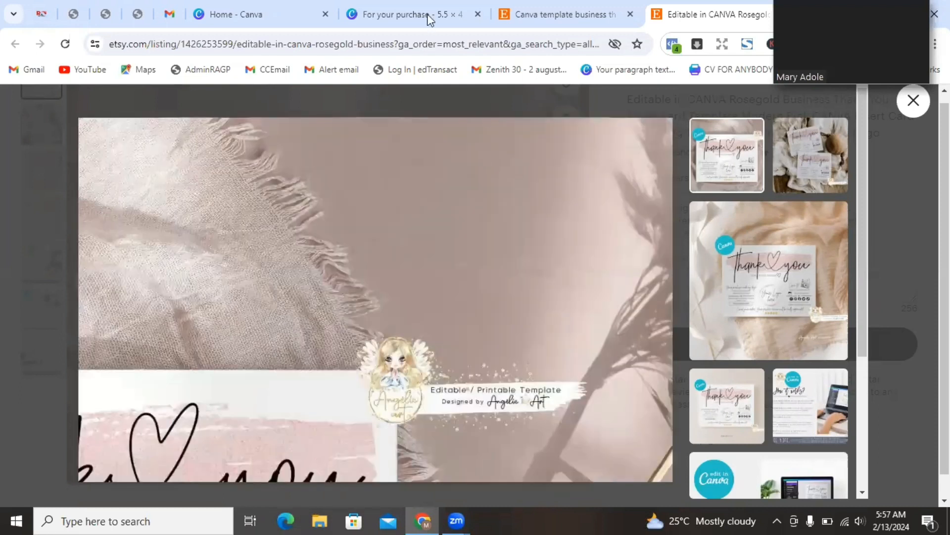
pyautogui.click(412, 15)
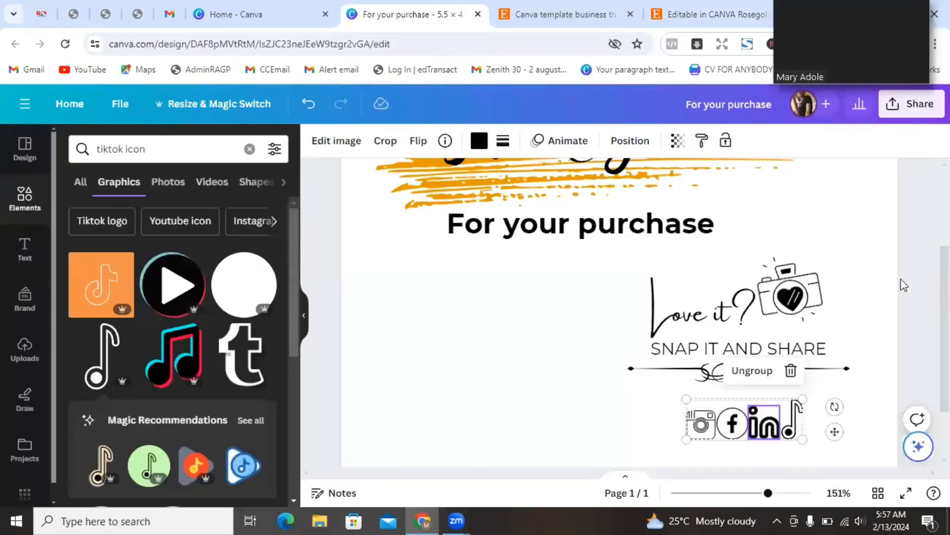
# - Shrink the social icon group and narrow the ornamental divider to fit beneath each other
pyautogui.scroll(-2, 705, 372)
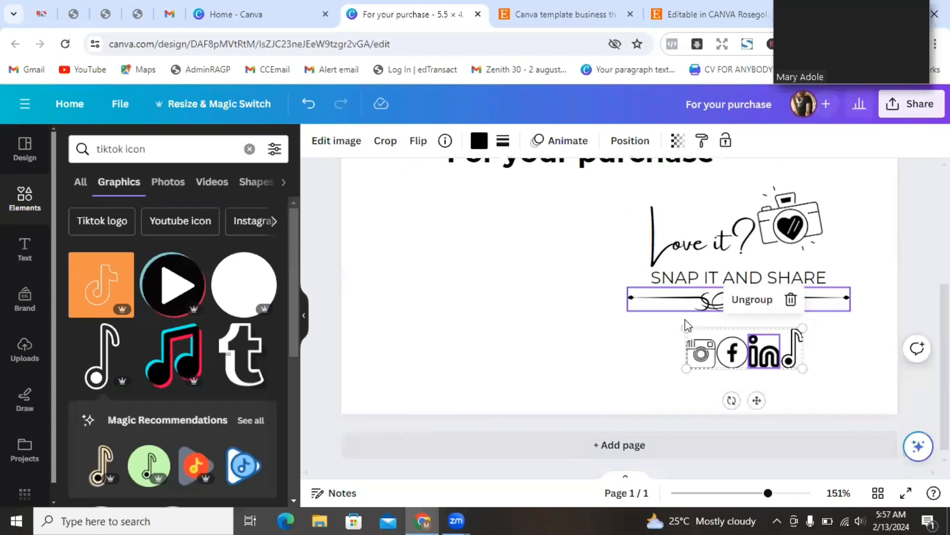
pyautogui.moveTo(684, 369); pyautogui.dragTo(735, 331)
pyautogui.click(656, 312)
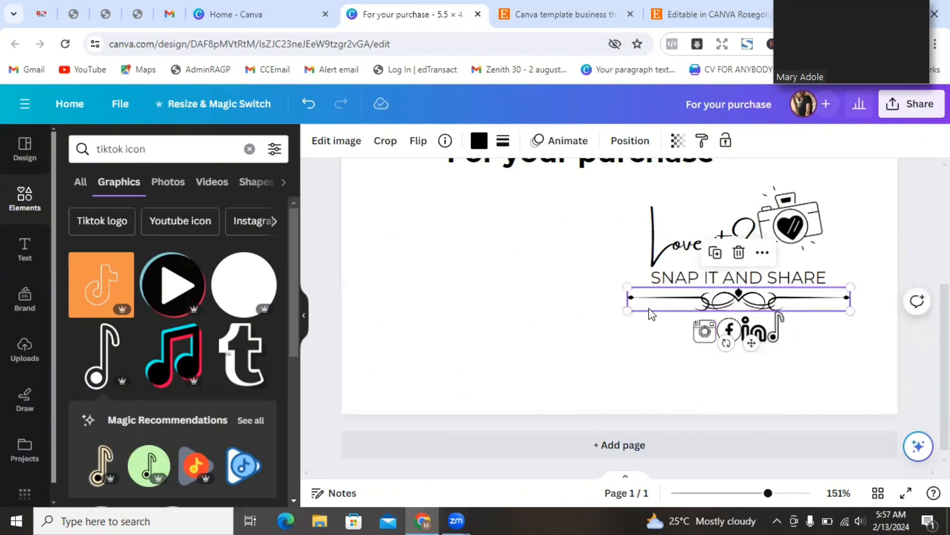
pyautogui.moveTo(627, 310); pyautogui.dragTo(651, 308)
pyautogui.moveTo(747, 329); pyautogui.dragTo(755, 331)
pyautogui.click(590, 325)
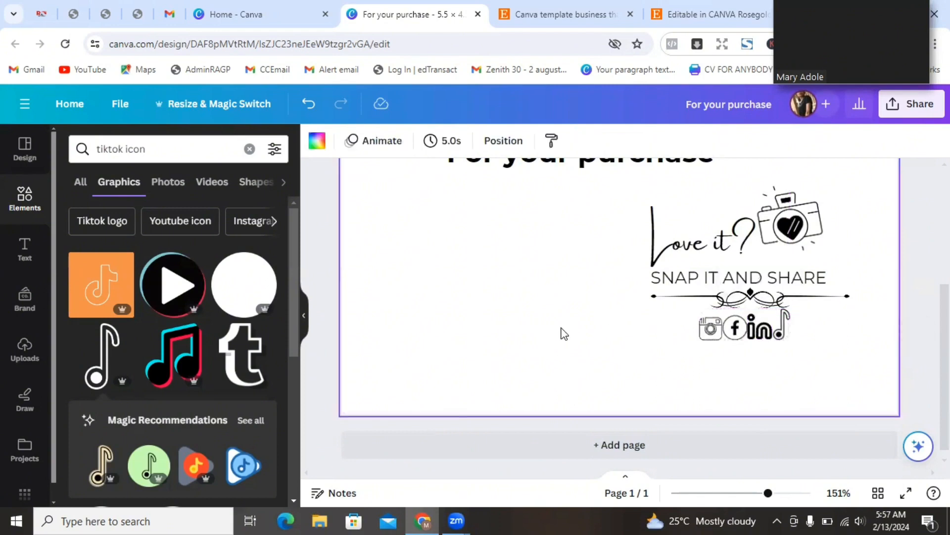
pyautogui.click(735, 336)
pyautogui.moveTo(785, 338); pyautogui.dragTo(765, 333)
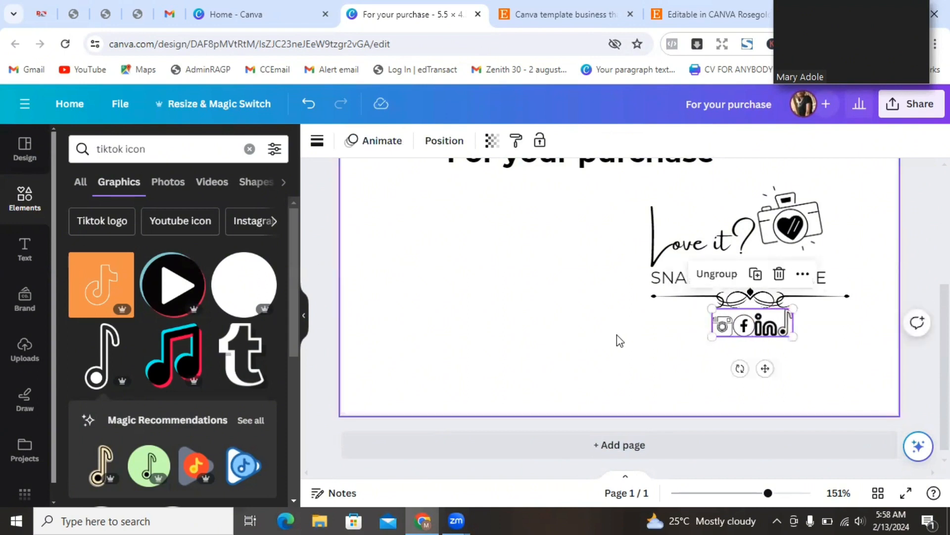
pyautogui.click(617, 334)
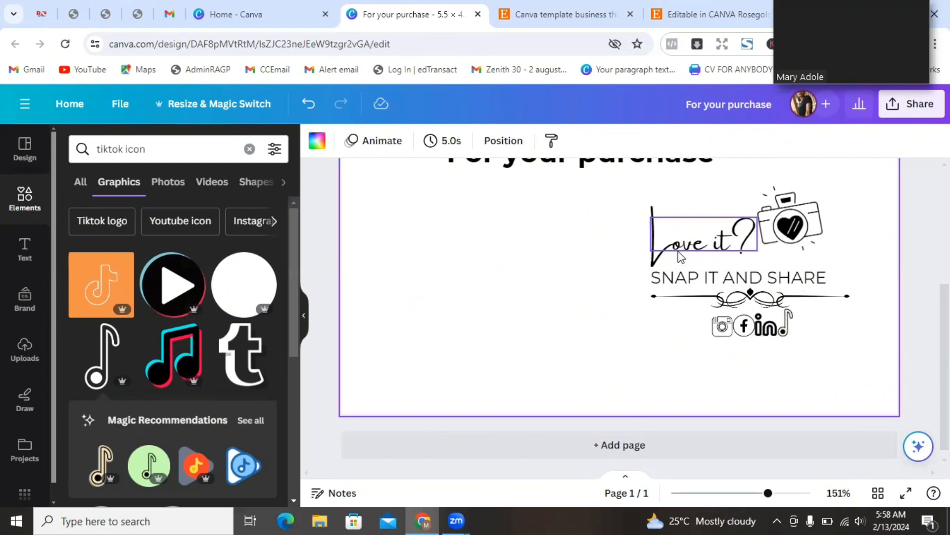
pyautogui.click(676, 281)
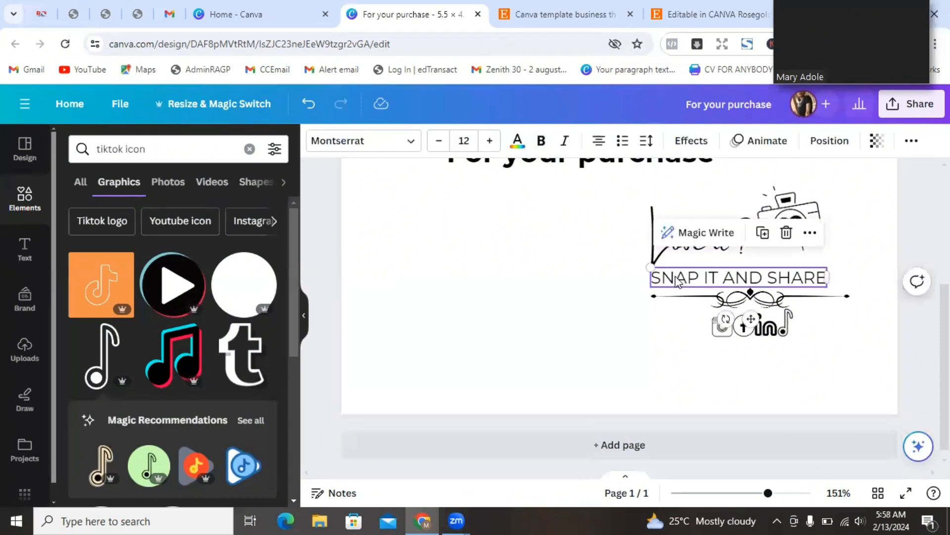
pyautogui.hotkey('ctrl', 'd')
pyautogui.moveTo(718, 293); pyautogui.dragTo(717, 352)
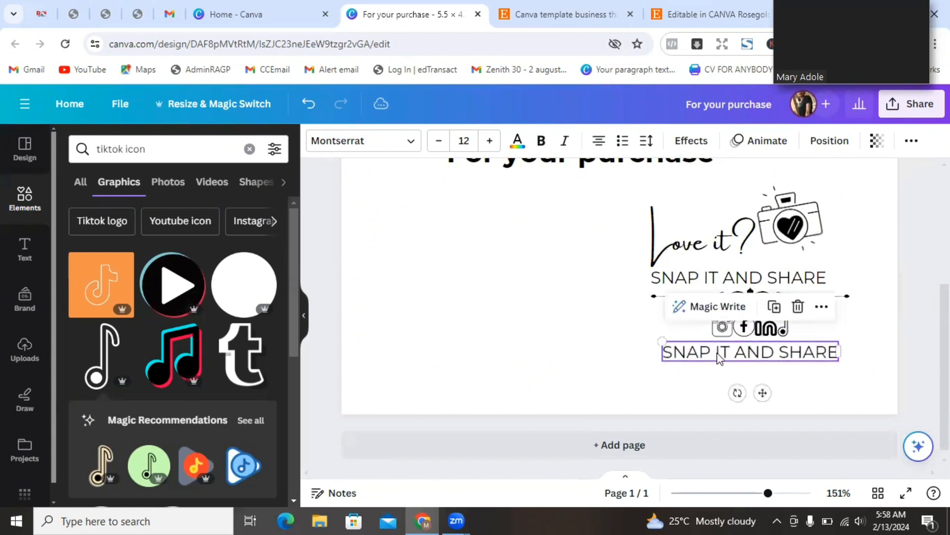
pyautogui.doubleClick(711, 351)
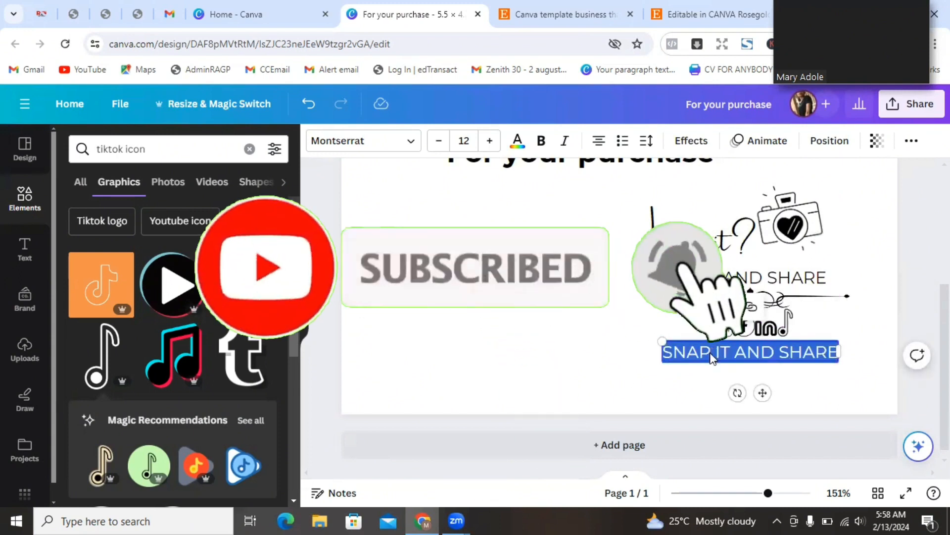
pyautogui.write('@yoursoci')
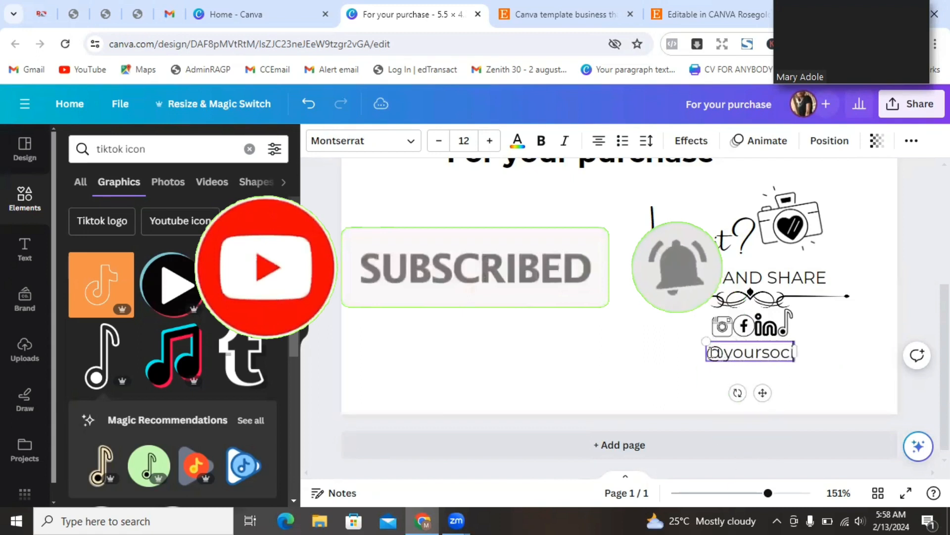
pyautogui.write('almedoa')
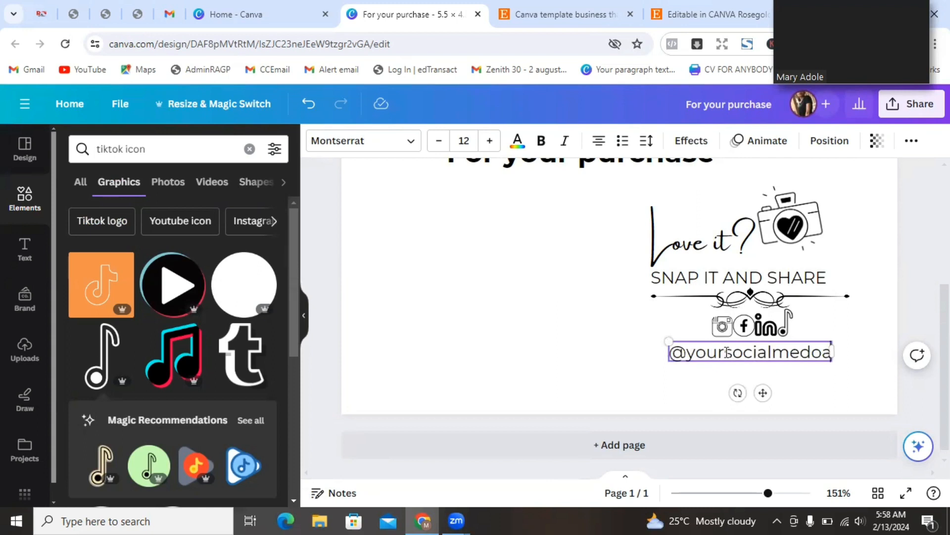
pyautogui.press('BackSpace')
pyautogui.press('BackSpace')
pyautogui.press('BackSpace')
pyautogui.write('ia')
pyautogui.press('BackSpace')
pyautogui.press('BackSpace')
pyautogui.write('dia')
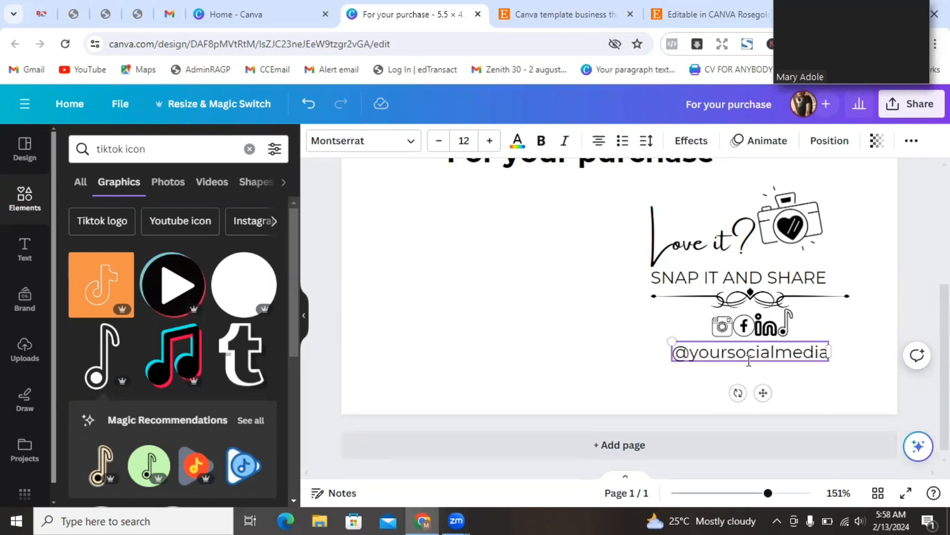
pyautogui.click(439, 140)
pyautogui.click(439, 141)
pyautogui.click(439, 140)
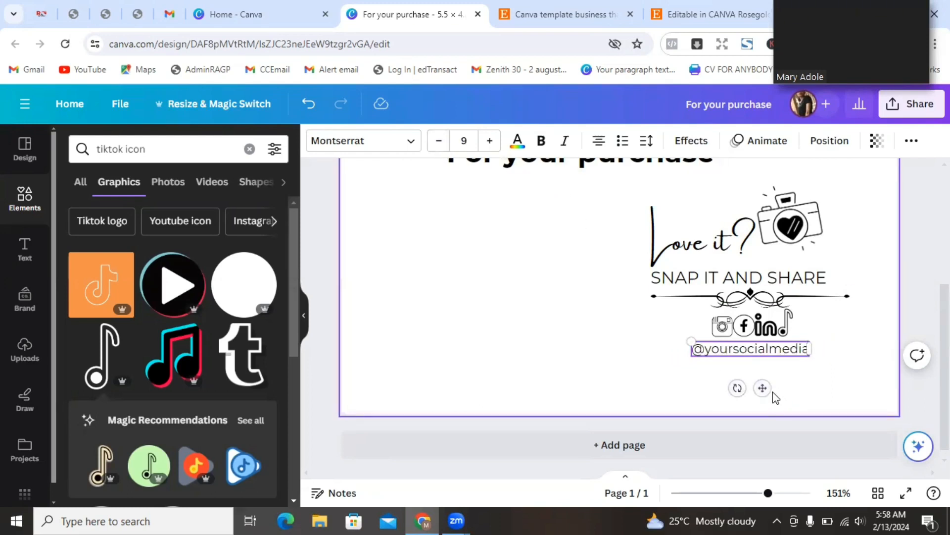
pyautogui.moveTo(764, 387); pyautogui.dragTo(766, 390)
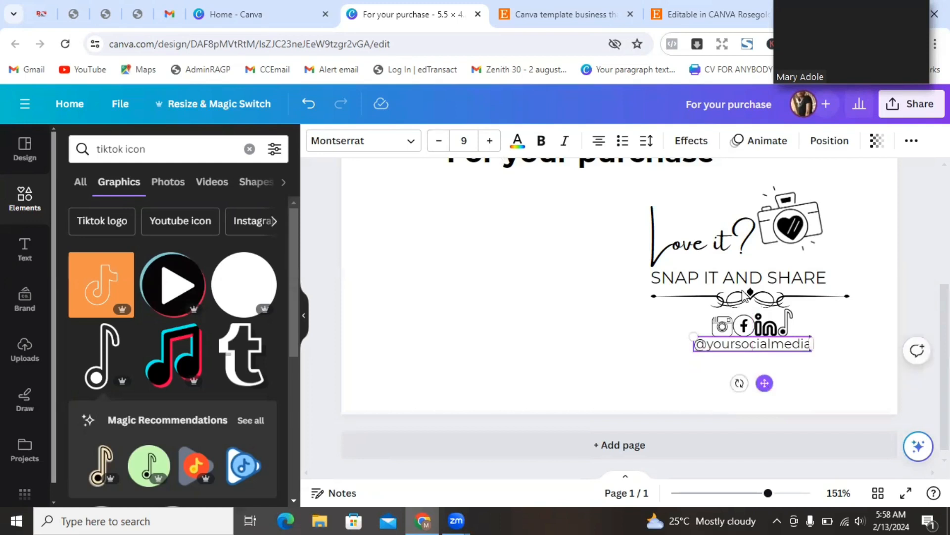
pyautogui.click(681, 16)
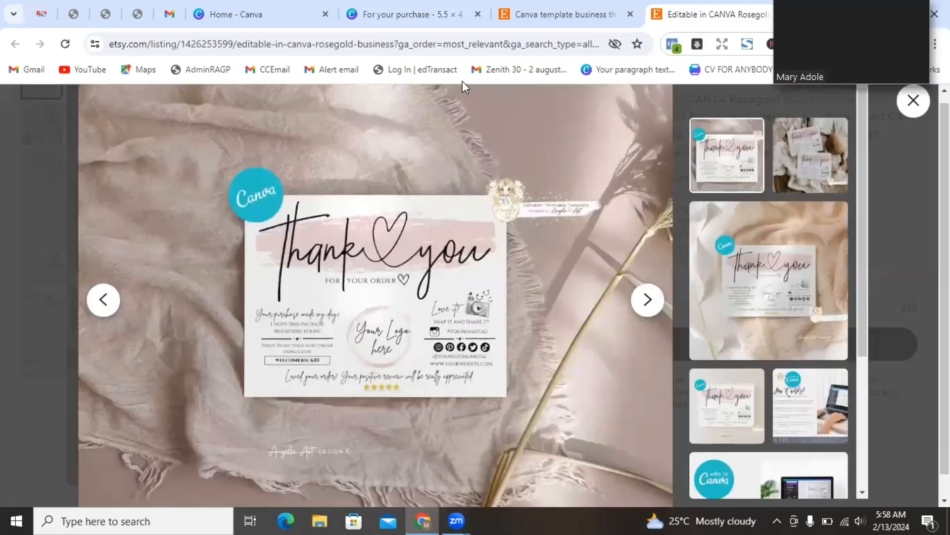
pyautogui.click(377, 19)
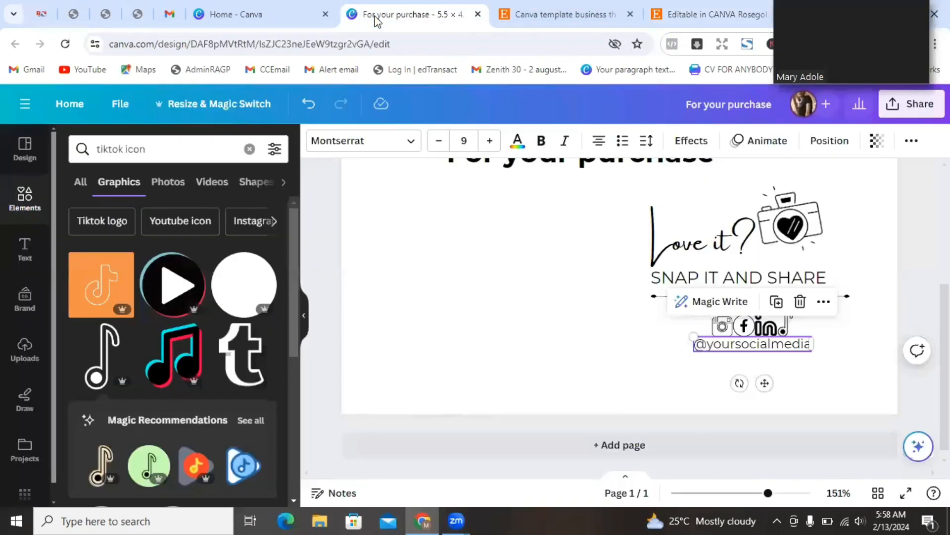
pyautogui.click(806, 387)
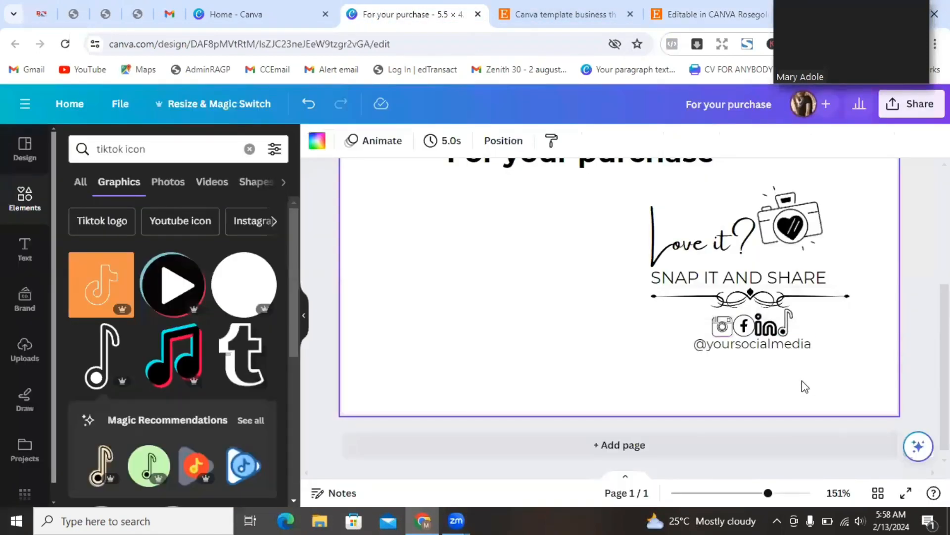
pyautogui.click(760, 352)
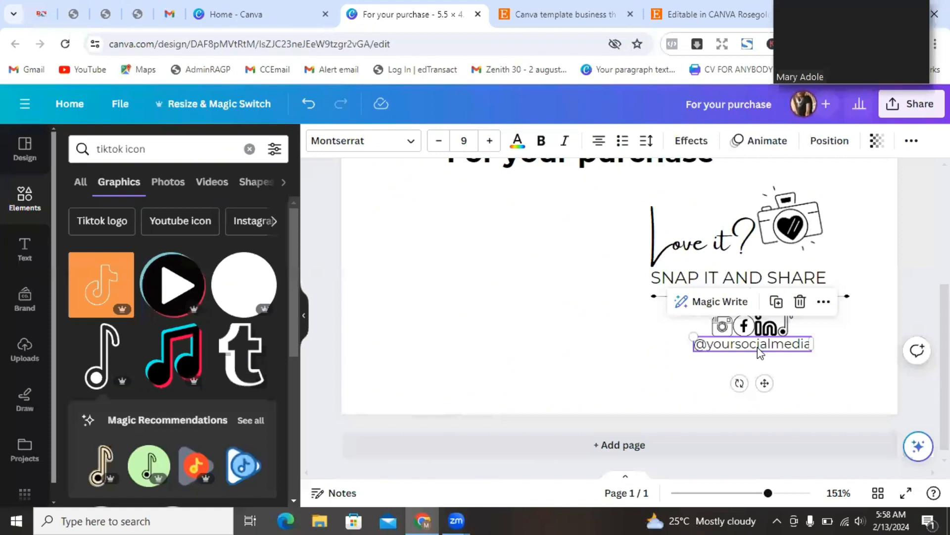
pyautogui.hotkey('ctrl', 'd')
pyautogui.moveTo(748, 366); pyautogui.dragTo(732, 376)
pyautogui.doubleClick(724, 377)
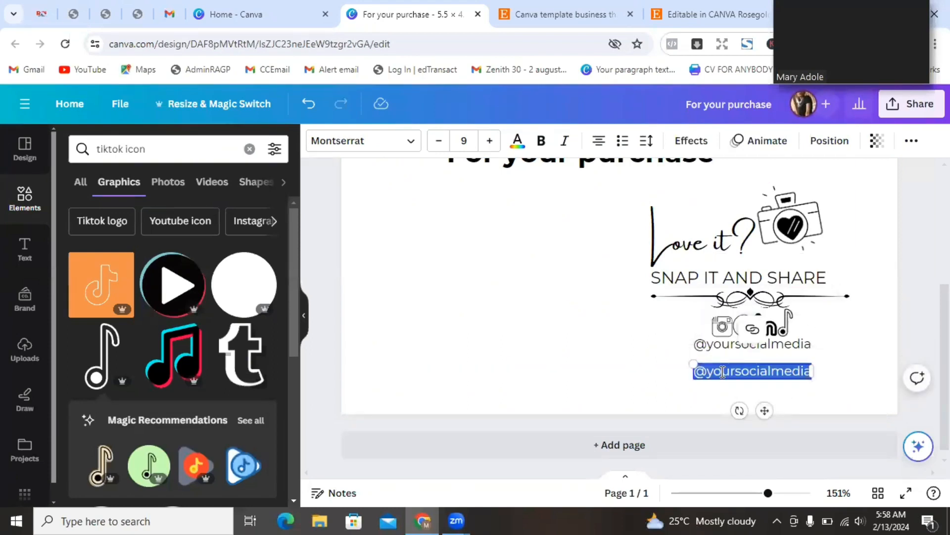
pyautogui.write('@wwww.')
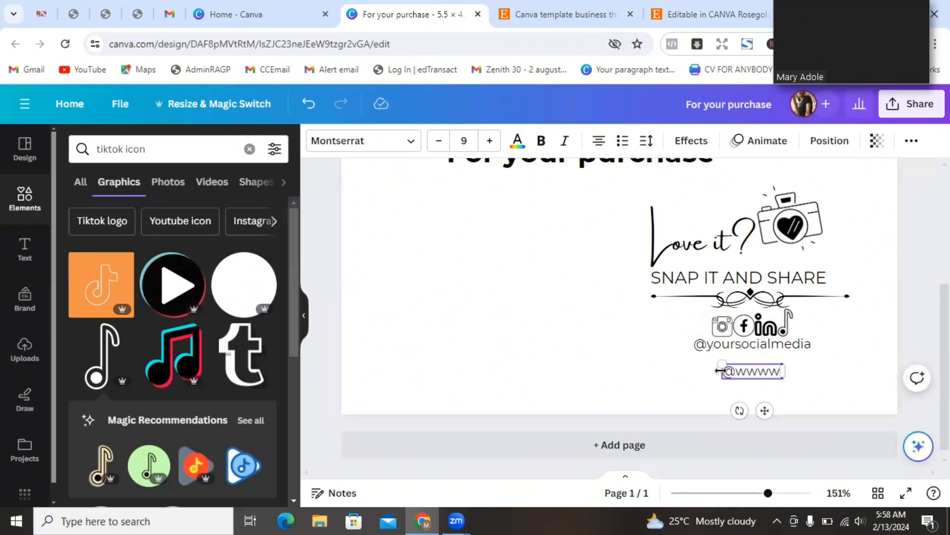
pyautogui.write('u')
pyautogui.write('ourweb')
pyautogui.write('sit')
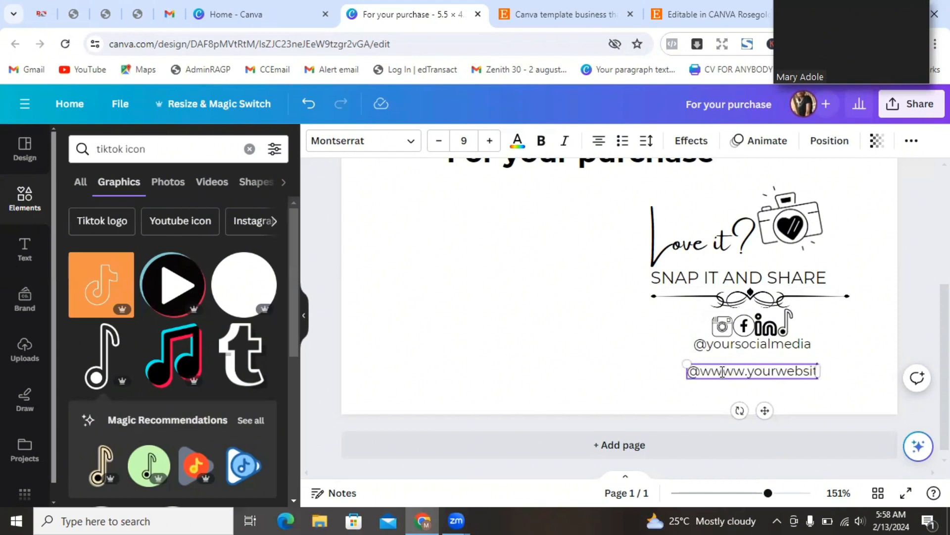
pyautogui.write('e.com')
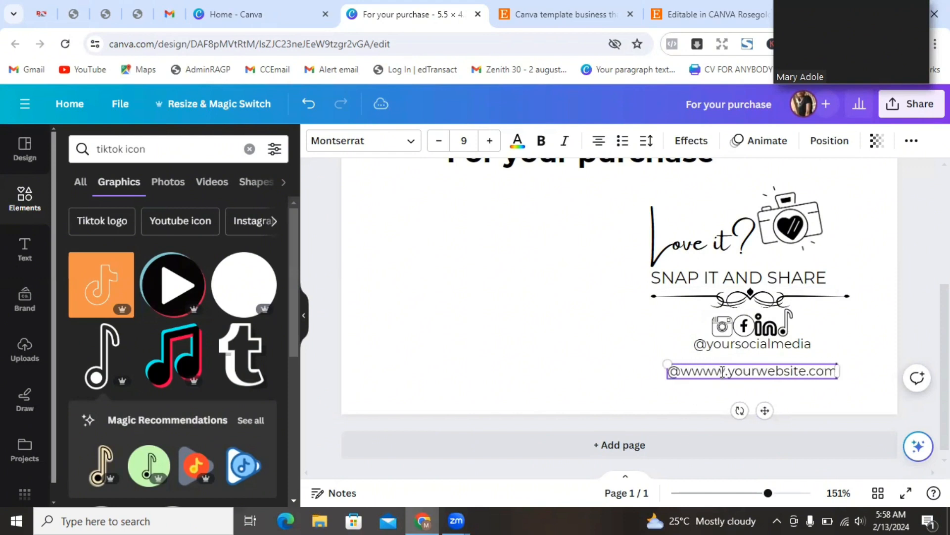
pyautogui.moveTo(764, 410); pyautogui.dragTo(771, 398)
pyautogui.click(918, 253)
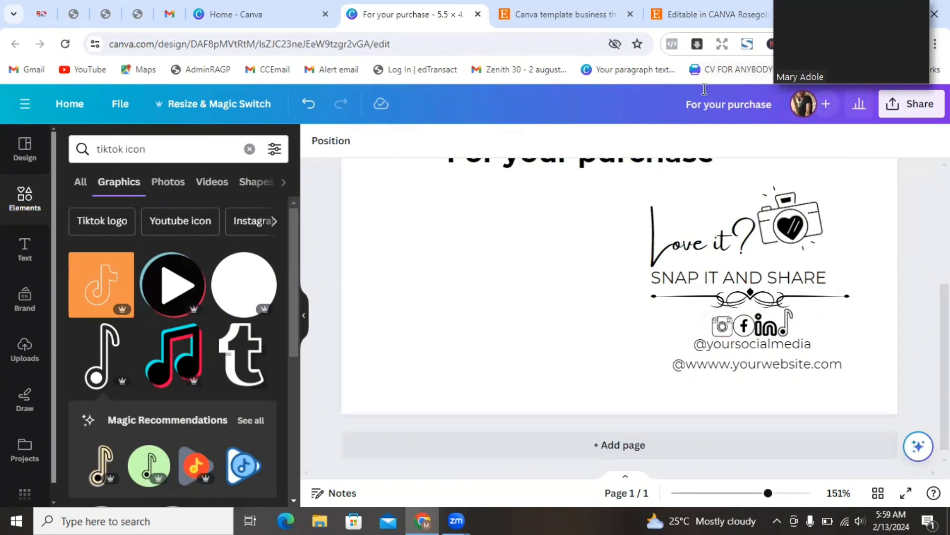
# - Zoom out and move the handle and website lines together into place under the icons
pyautogui.click(697, 14)
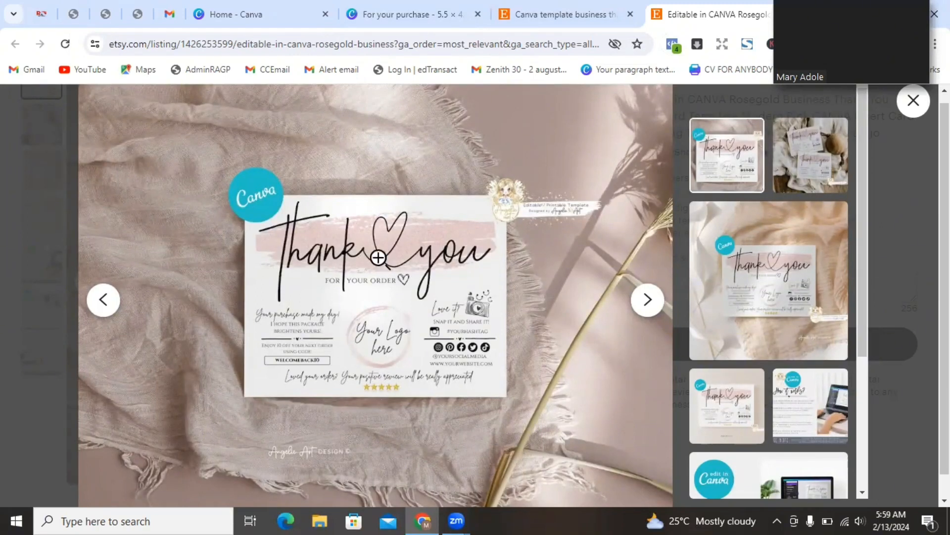
pyautogui.click(434, 20)
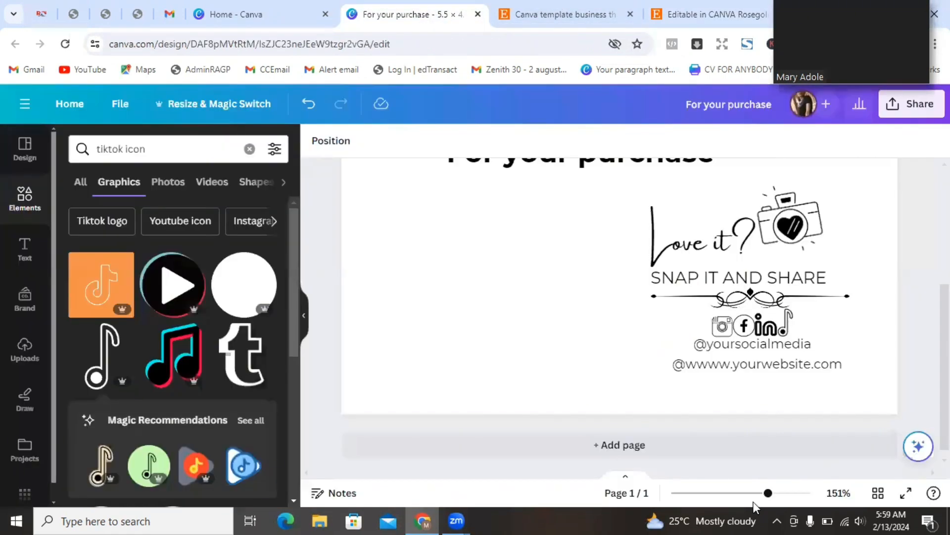
pyautogui.moveTo(762, 501); pyautogui.dragTo(744, 502)
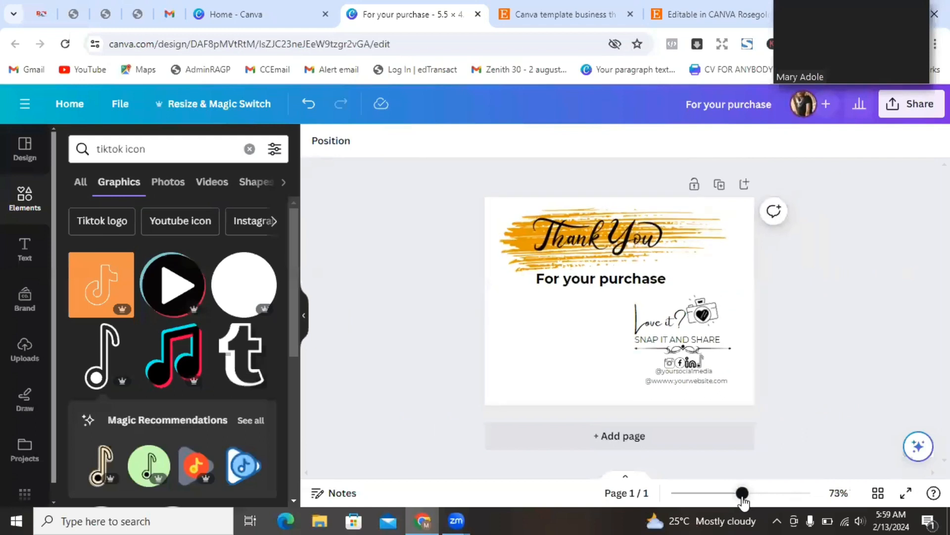
pyautogui.click(708, 389)
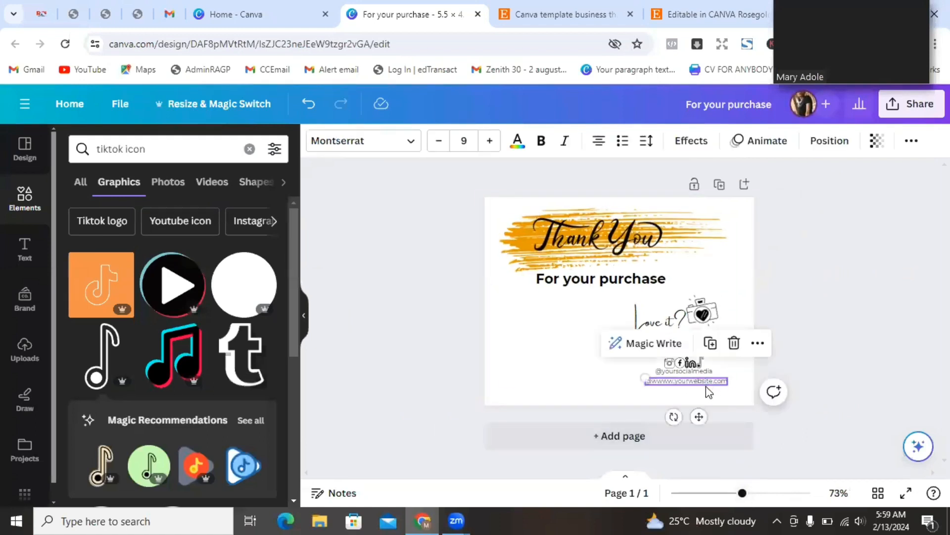
pyautogui.keyDown('shift'); pyautogui.click(710, 375); pyautogui.keyUp('shift')
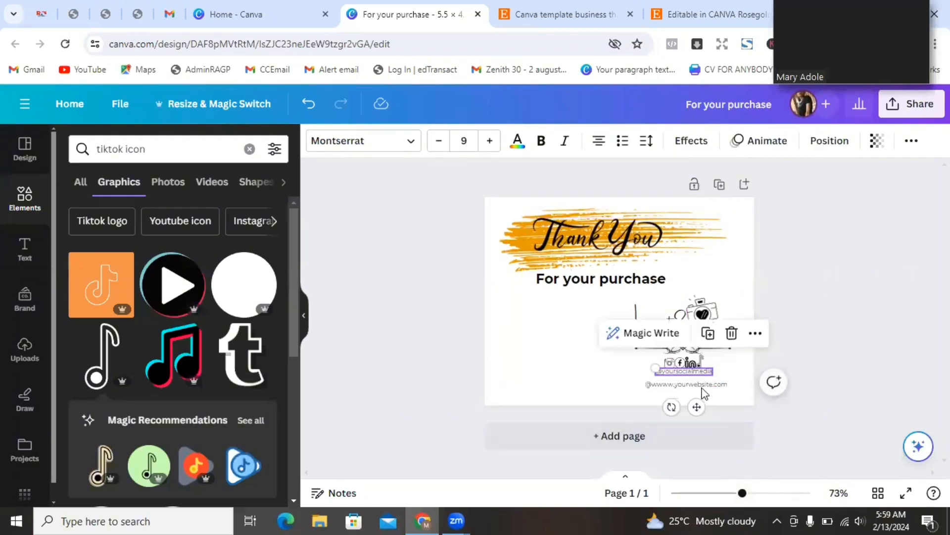
pyautogui.moveTo(699, 420); pyautogui.dragTo(699, 410)
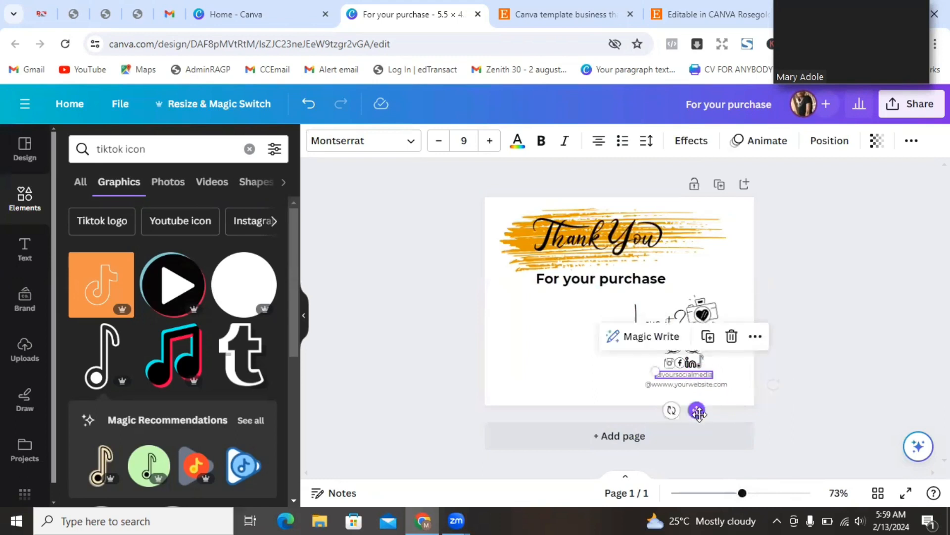
pyautogui.click(830, 335)
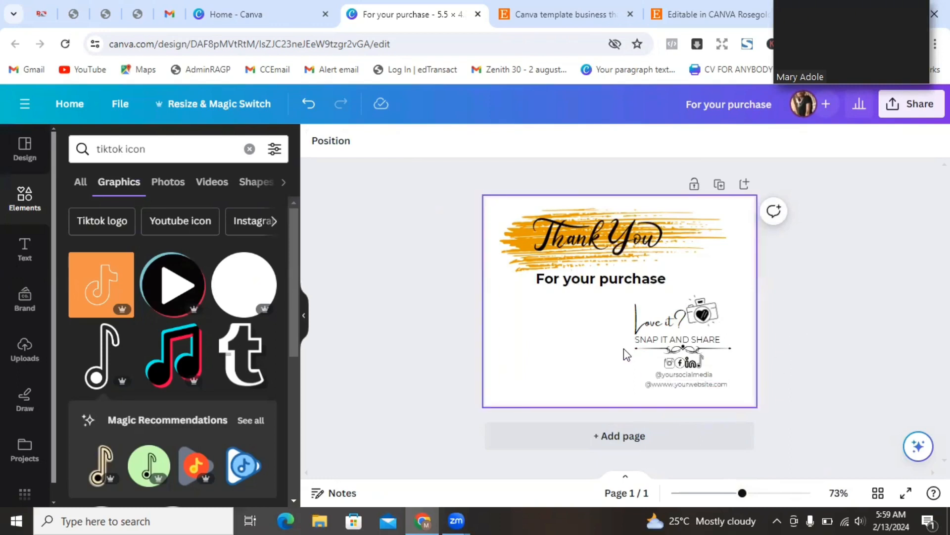
# - Duplicate the 'Love it?' text onto the card's left side and reword it 'Your purchase made my day'
pyautogui.click(683, 14)
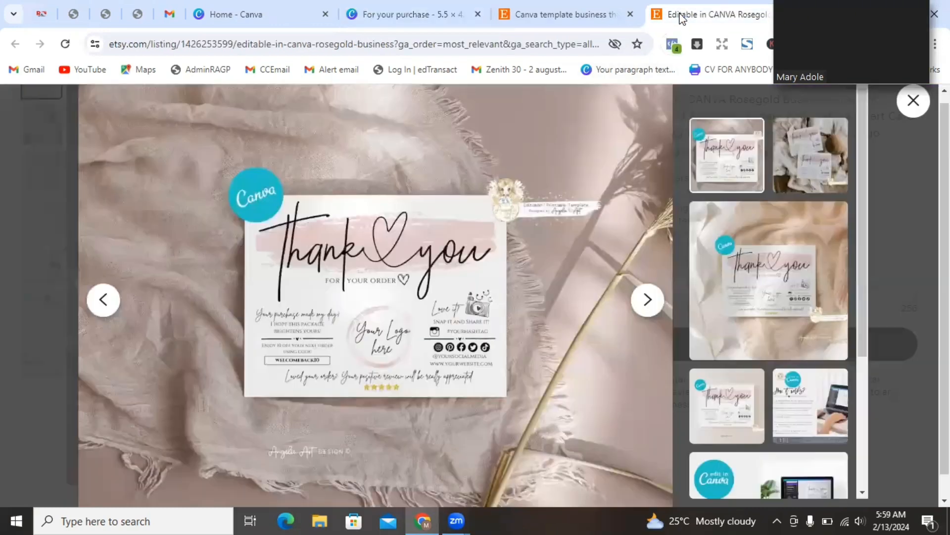
pyautogui.click(413, 14)
pyautogui.click(659, 322)
pyautogui.hotkey('ctrl', 'd')
pyautogui.moveTo(681, 367); pyautogui.dragTo(553, 366)
pyautogui.doubleClick(536, 331)
pyautogui.write('Your purchase made my day')
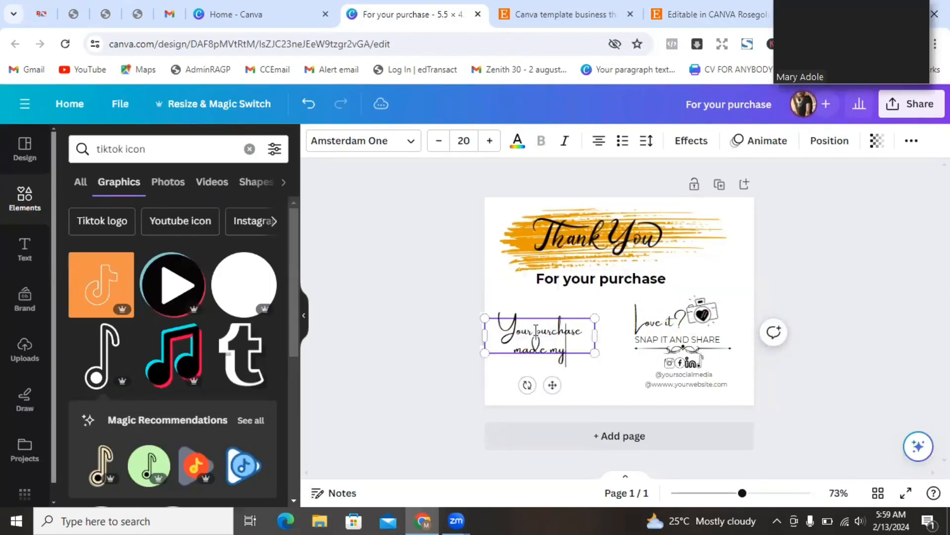
pyautogui.moveTo(597, 336); pyautogui.dragTo(625, 336)
# - Shrink the new line to size 14, narrow its box, and select the tiktok icon search query
pyautogui.doubleClick(439, 142)
pyautogui.doubleClick(439, 141)
pyautogui.doubleClick(440, 141)
pyautogui.moveTo(566, 363); pyautogui.dragTo(573, 363)
pyautogui.click(596, 357)
pyautogui.click(605, 327)
pyautogui.moveTo(626, 326); pyautogui.dragTo(590, 325)
pyautogui.click(793, 295)
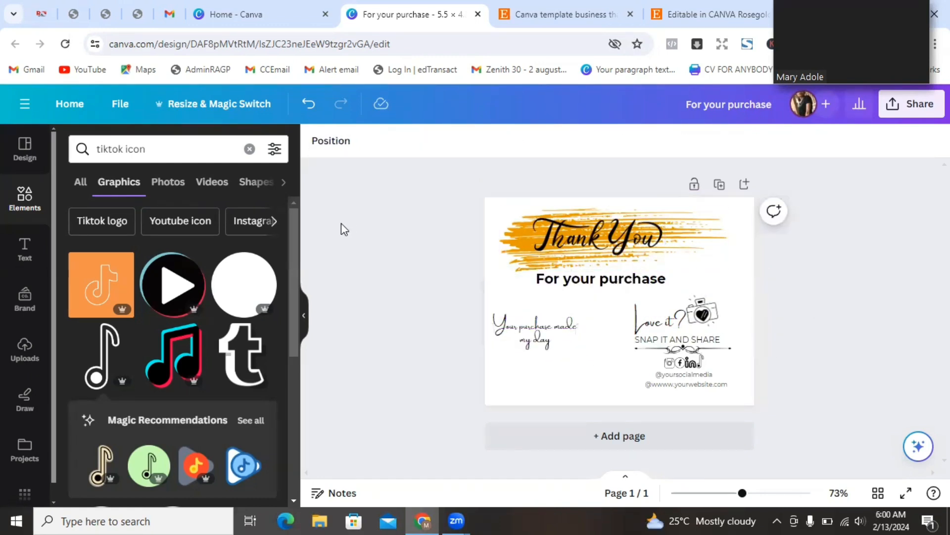
pyautogui.doubleClick(108, 154)
pyautogui.tripleClick(128, 149)
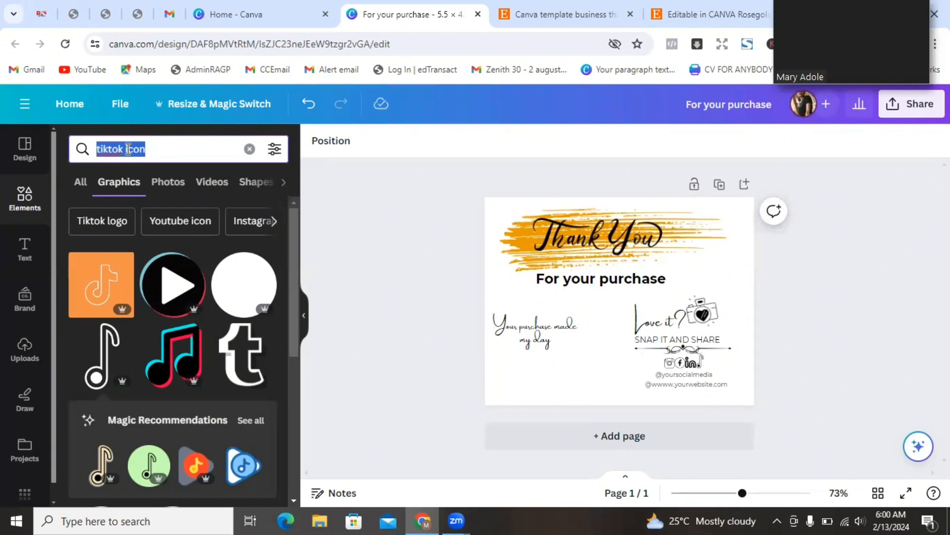
# - Search graphics for 'circle rush stroke' and add the gold brush circle to the card
pyautogui.click(681, 12)
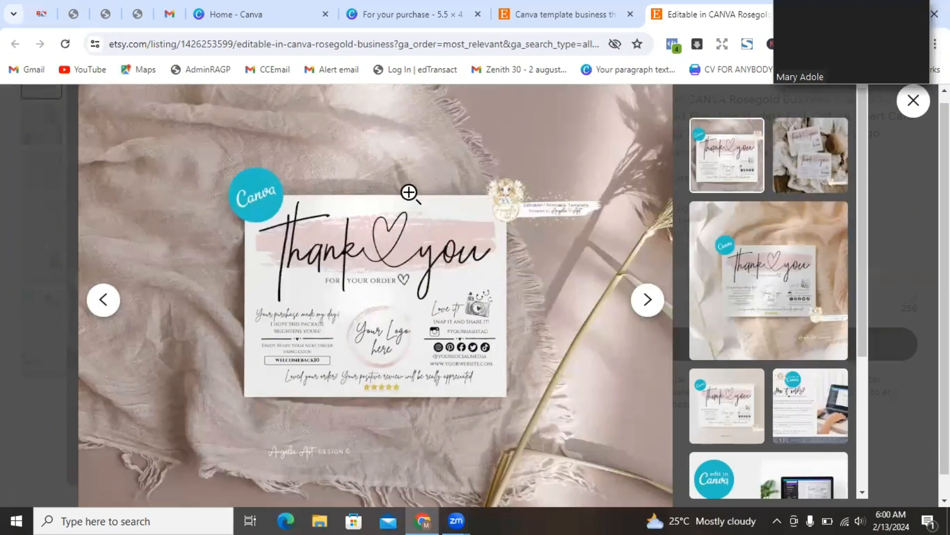
pyautogui.click(410, 16)
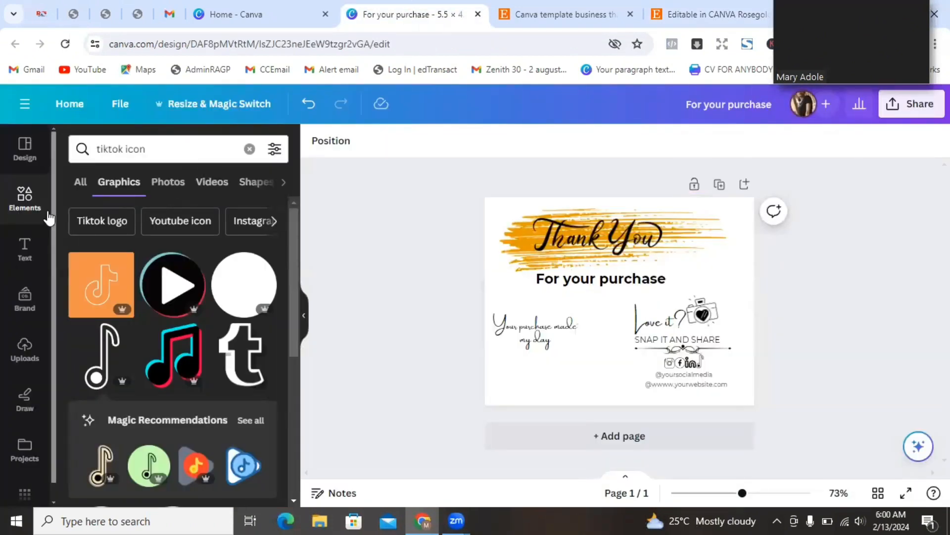
pyautogui.tripleClick(128, 147)
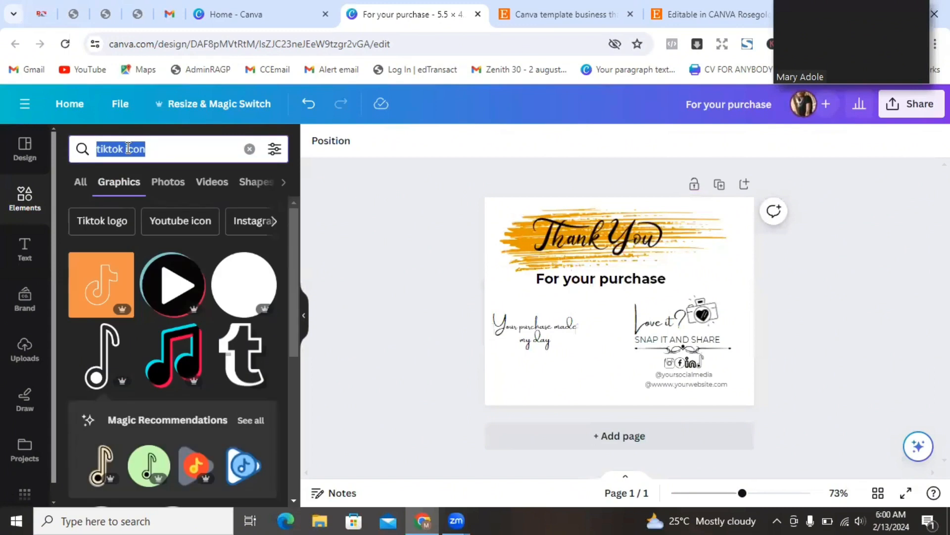
pyautogui.write('circle rush stroke')
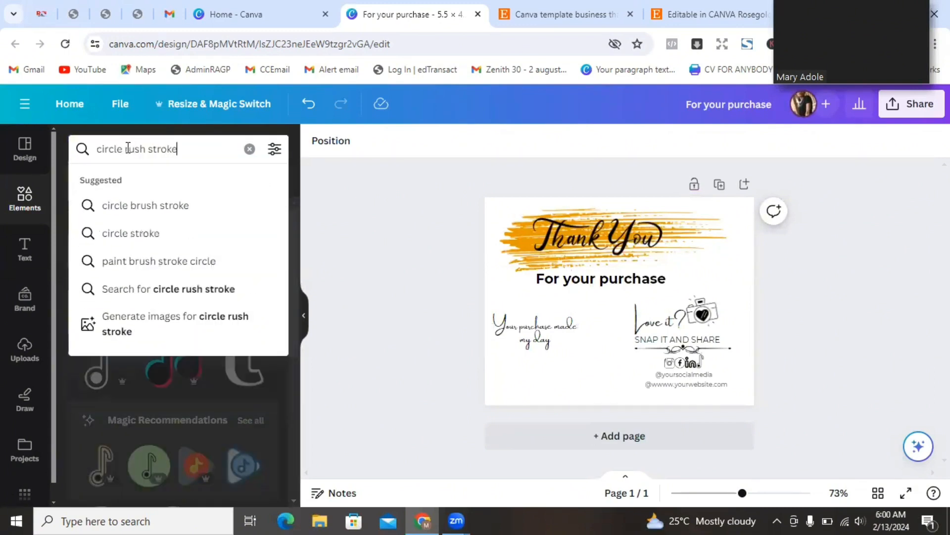
pyautogui.click(182, 207)
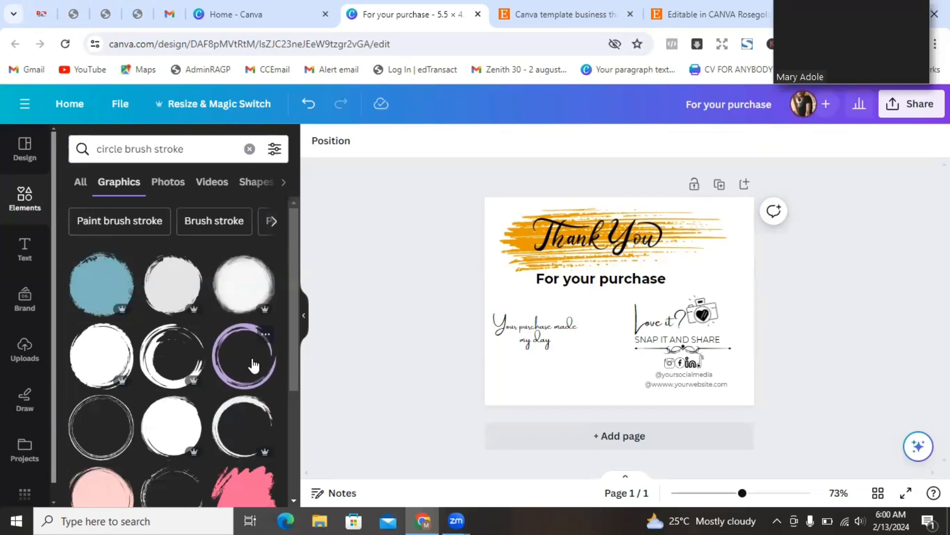
pyautogui.moveTo(291, 288); pyautogui.dragTo(295, 341)
pyautogui.click(243, 495)
# - Shrink the gold circle, move it lower, and Alt-drag a copy of 'For your purchase' onto it
pyautogui.moveTo(614, 321); pyautogui.dragTo(596, 363)
pyautogui.moveTo(644, 386); pyautogui.dragTo(609, 371)
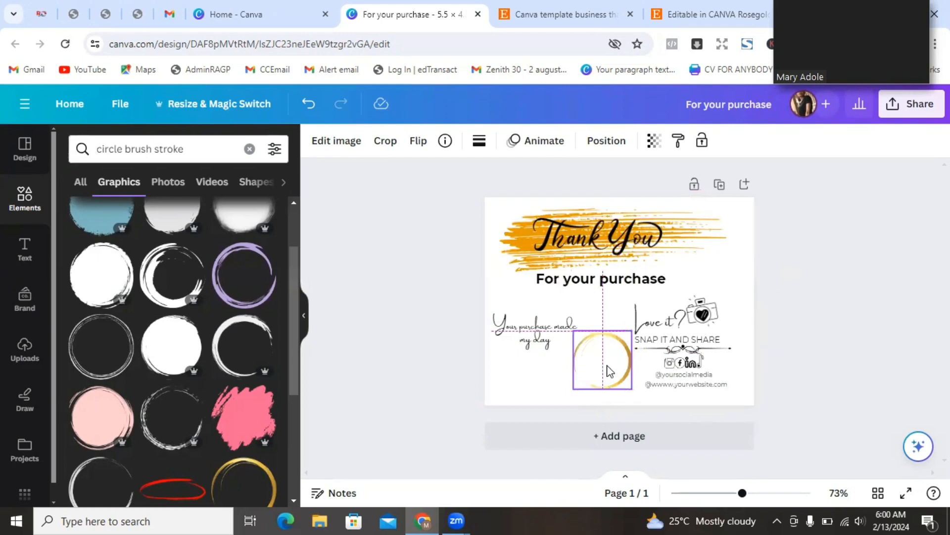
pyautogui.click(651, 286)
pyautogui.moveTo(651, 286); pyautogui.dragTo(604, 370)
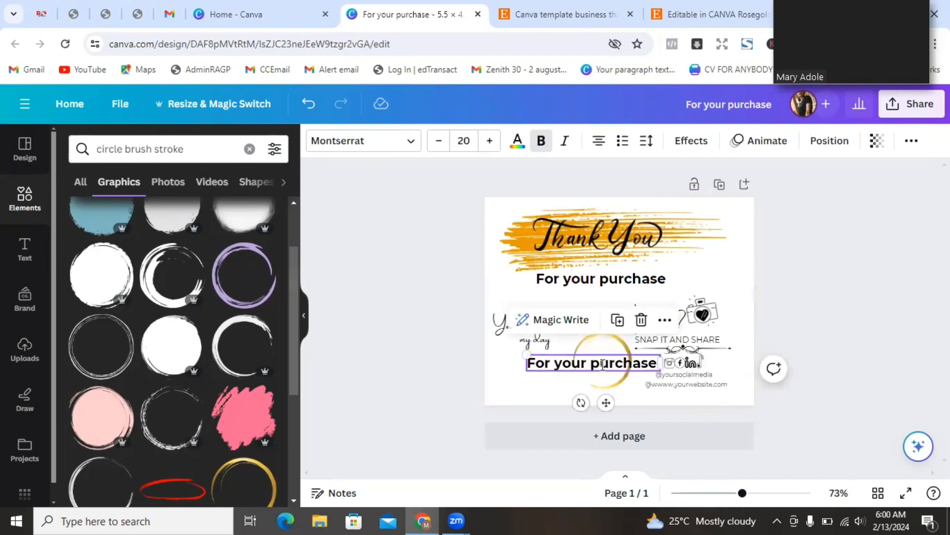
# - Retype the copied text as 'your icon here', wrap it to two lines, and enlarge the circle slightly
pyautogui.doubleClick(603, 365)
pyautogui.write('your icon')
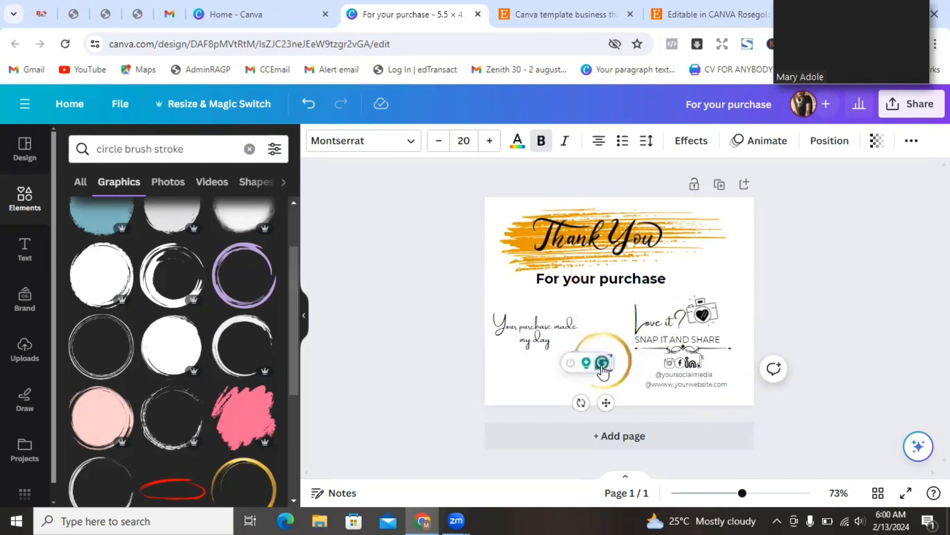
pyautogui.press('BackSpace')
pyautogui.write('n')
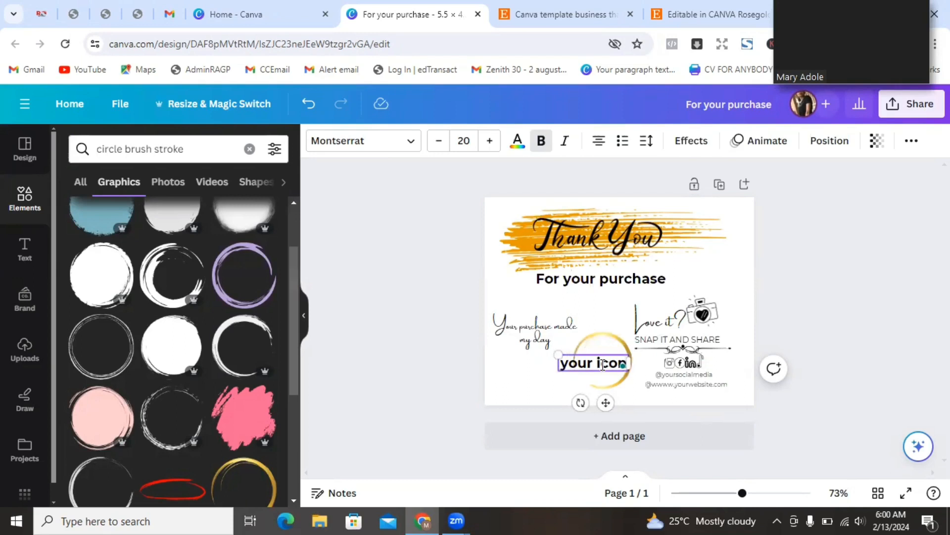
pyautogui.write(' here')
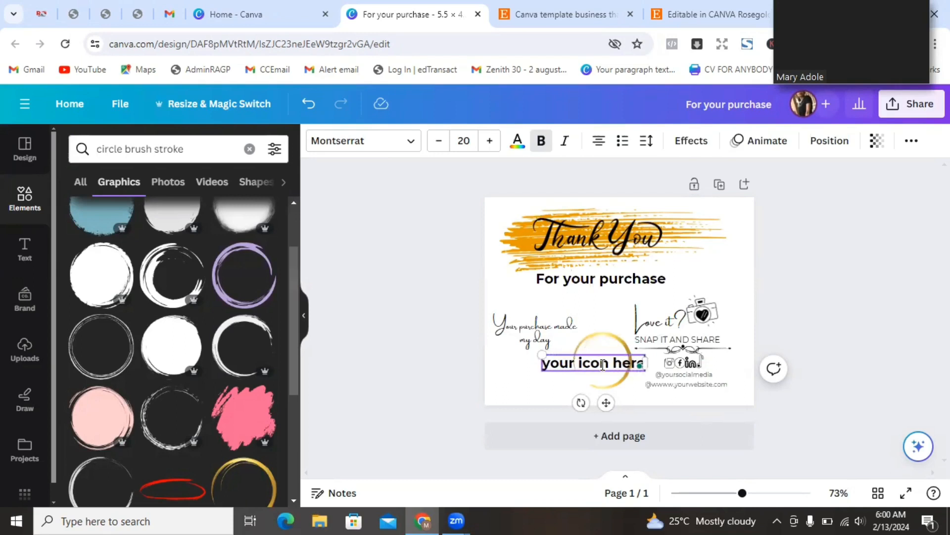
pyautogui.moveTo(647, 363); pyautogui.dragTo(617, 401)
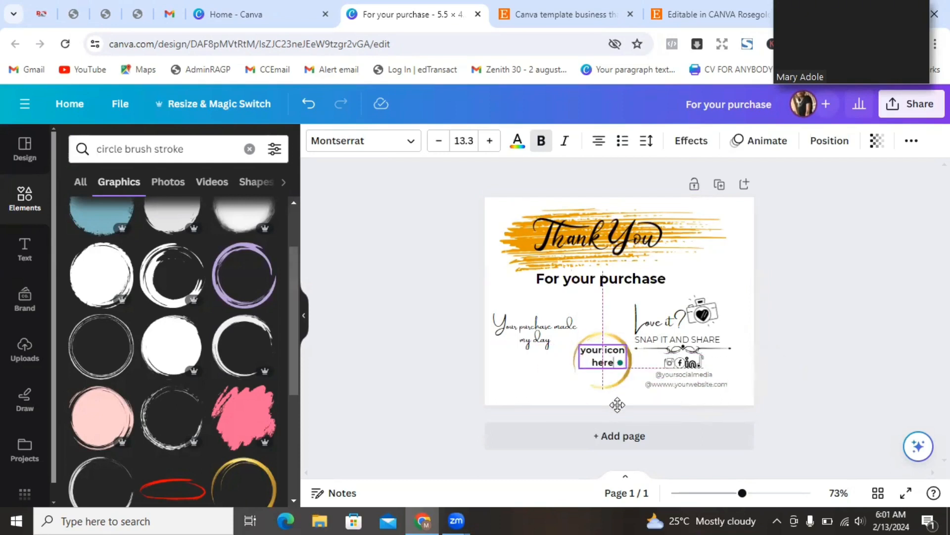
pyautogui.click(614, 388)
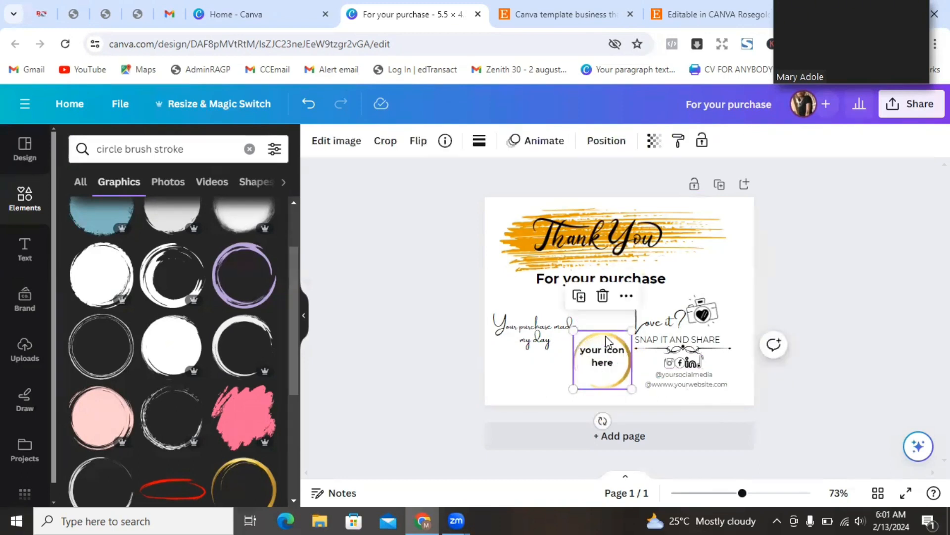
pyautogui.moveTo(636, 327); pyautogui.dragTo(639, 323)
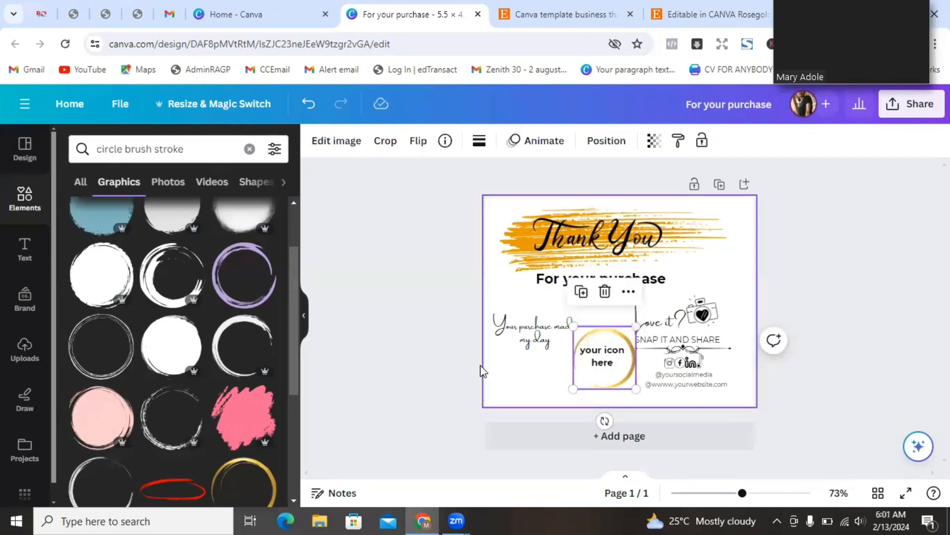
pyautogui.click(423, 335)
# - Shift the camera, Love it?, social icons and website text up and right, and recentre the label in the circle
pyautogui.moveTo(704, 315); pyautogui.dragTo(685, 306)
pyautogui.moveTo(719, 315)
pyautogui.mouseDown()
pyautogui.moveTo(719, 308)
pyautogui.moveTo(711, 339)
pyautogui.moveTo(724, 321)
pyautogui.mouseUp()
pyautogui.moveTo(715, 345); pyautogui.dragTo(725, 330)
pyautogui.moveTo(693, 362)
pyautogui.mouseDown()
pyautogui.moveTo(702, 352)
pyautogui.moveTo(702, 366)
pyautogui.mouseUp()
pyautogui.moveTo(682, 384); pyautogui.dragTo(692, 382)
pyautogui.moveTo(613, 374); pyautogui.dragTo(622, 378)
pyautogui.moveTo(645, 331); pyautogui.dragTo(648, 328)
pyautogui.moveTo(605, 362); pyautogui.dragTo(617, 365)
pyautogui.click(584, 373)
# - Duplicate 'SNAP IT AND SHARE' beneath 'Your purchase made my day' and reduce it to size 9
pyautogui.click(706, 15)
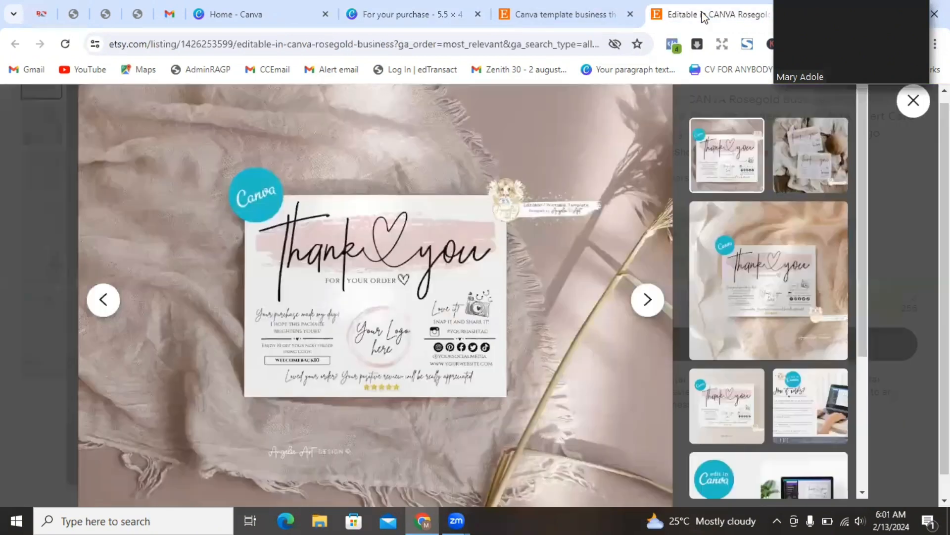
pyautogui.click(410, 14)
pyautogui.click(614, 283)
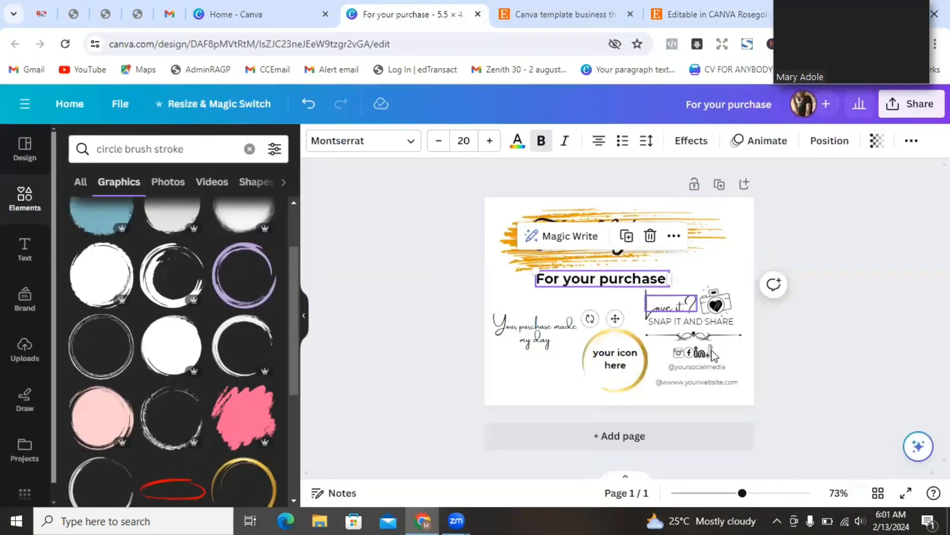
pyautogui.click(680, 324)
pyautogui.hotkey('ctrl', 'd')
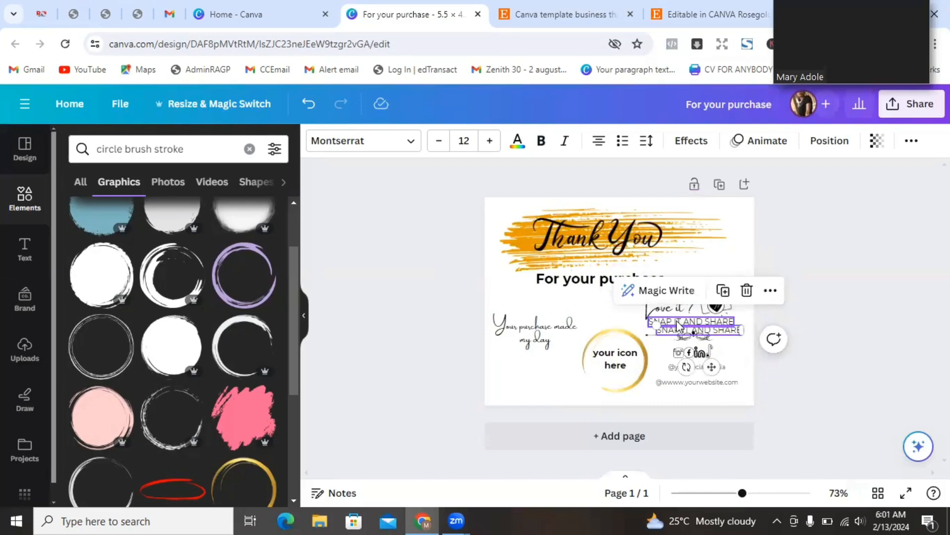
pyautogui.moveTo(711, 367); pyautogui.dragTo(548, 390)
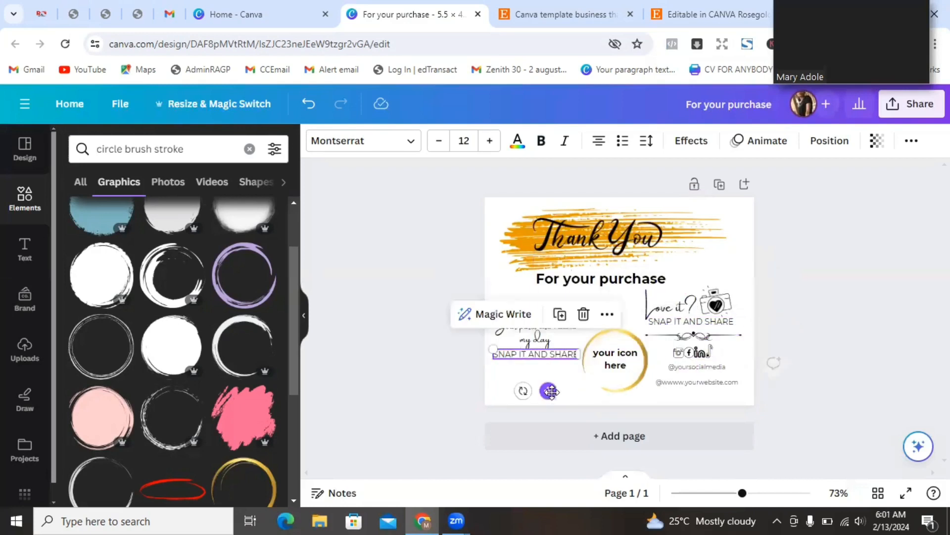
pyautogui.click(438, 141)
pyautogui.click(438, 141)
pyautogui.click(438, 140)
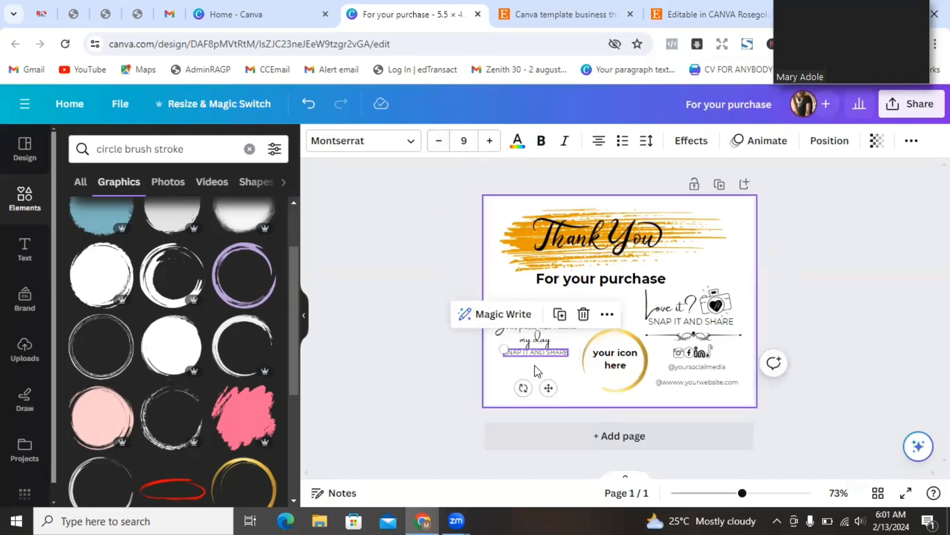
# - Replace the copy's text with 'I hope this package brightens yours' and adjust its wrapping
pyautogui.doubleClick(529, 351)
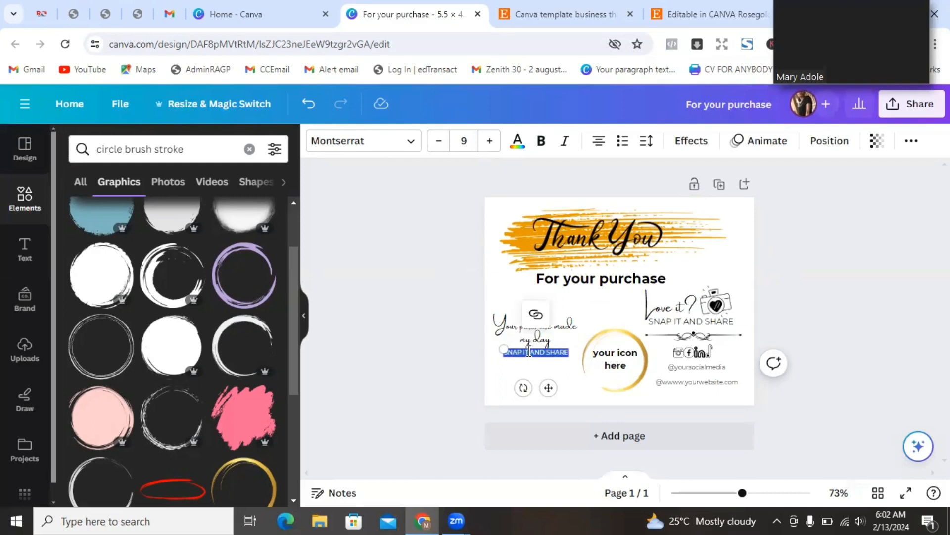
pyautogui.press('BackSpace')
pyautogui.write('I hope tis')
pyautogui.write(' p')
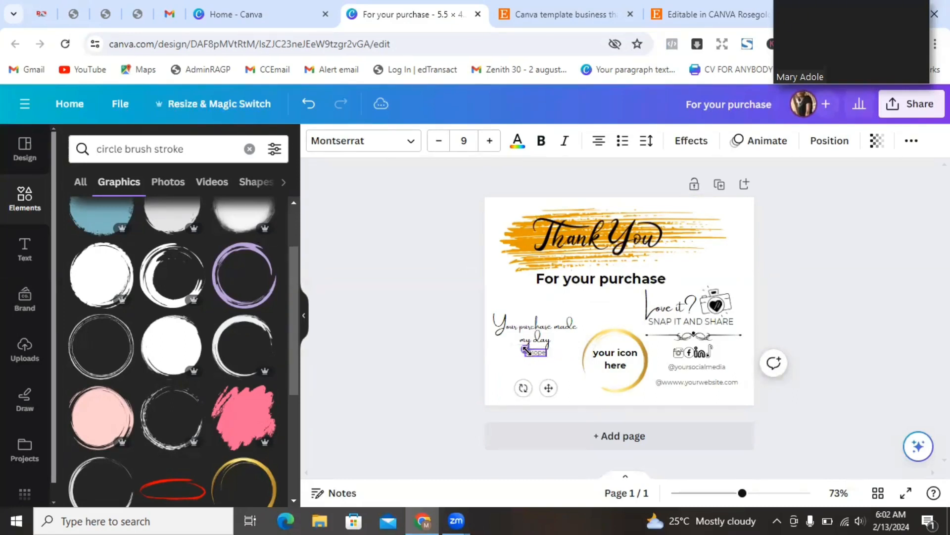
pyautogui.write(' this package brightens')
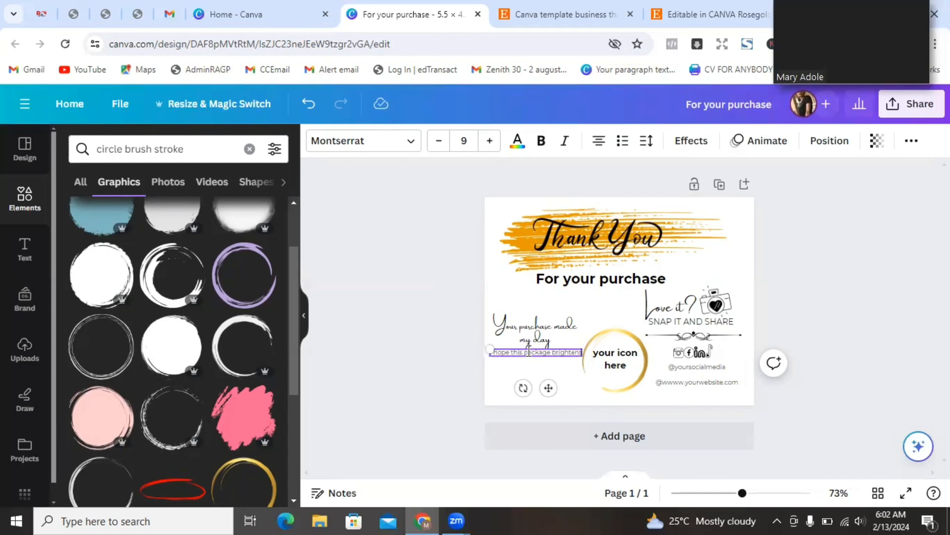
pyautogui.write(' yours')
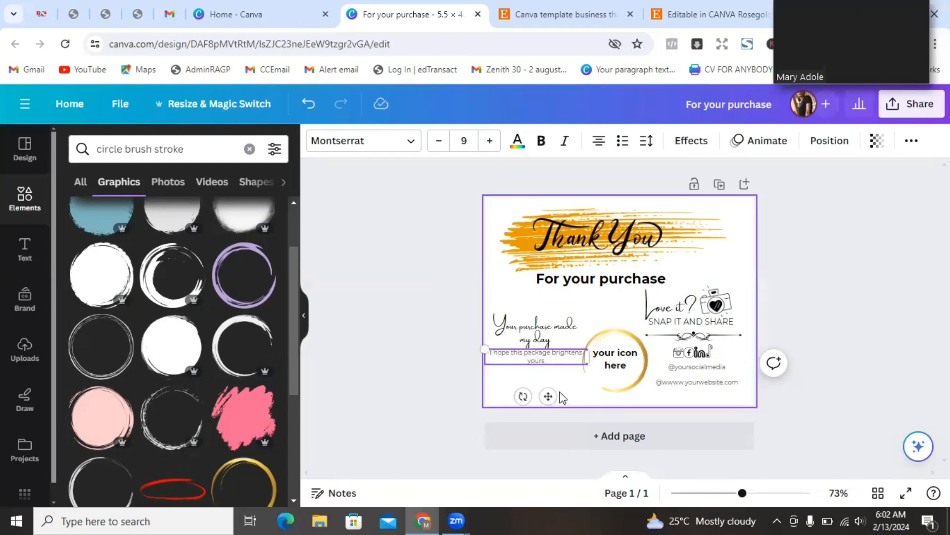
pyautogui.click(361, 289)
pyautogui.moveTo(643, 353); pyautogui.dragTo(561, 360)
pyautogui.click(523, 363)
pyautogui.click(444, 352)
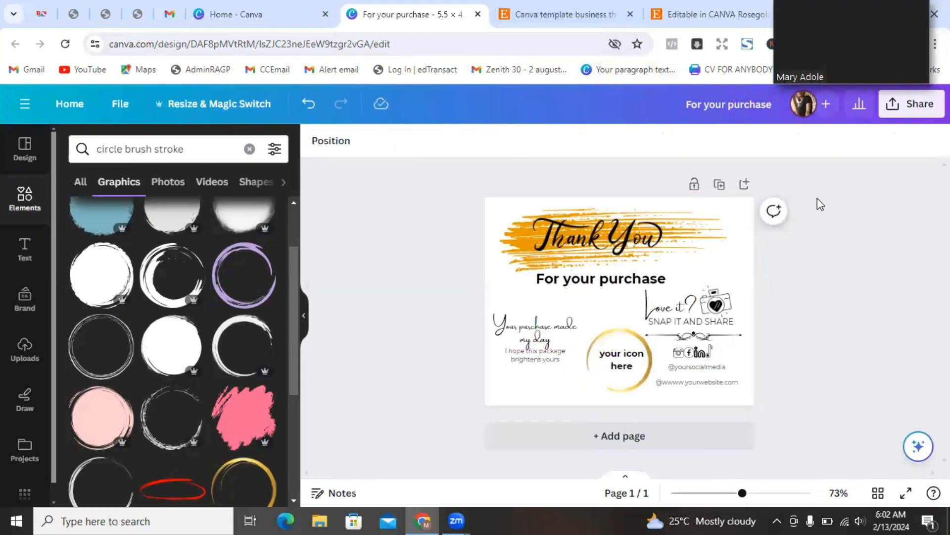
pyautogui.hotkey('ctrl', 'Tab')
pyautogui.hotkey('ctrl', 'Tab')
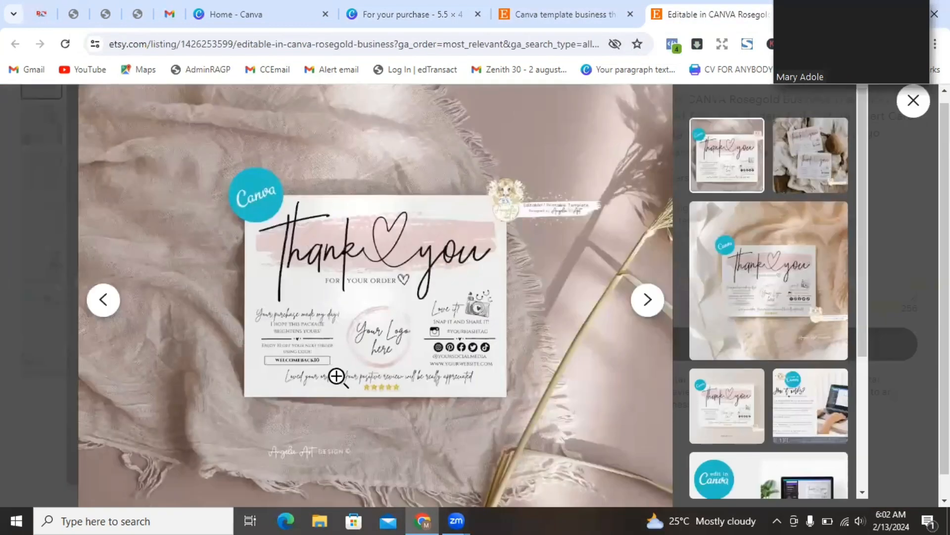
# - Move 'Your purchase made my day', the 'I hope this package' line and the divider upward
pyautogui.click(395, 17)
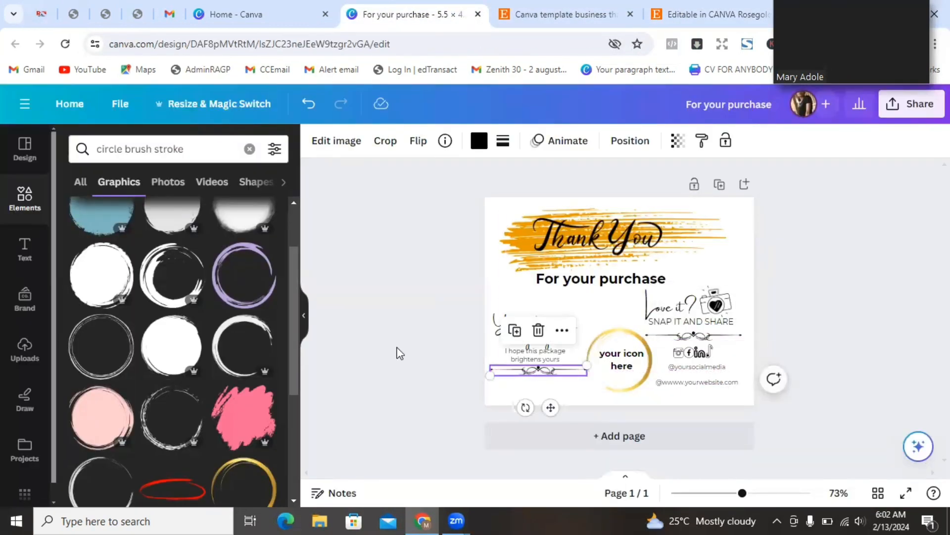
pyautogui.moveTo(542, 334); pyautogui.dragTo(545, 321)
pyautogui.moveTo(559, 352); pyautogui.dragTo(560, 340)
pyautogui.moveTo(554, 368); pyautogui.dragTo(535, 382)
pyautogui.click(448, 354)
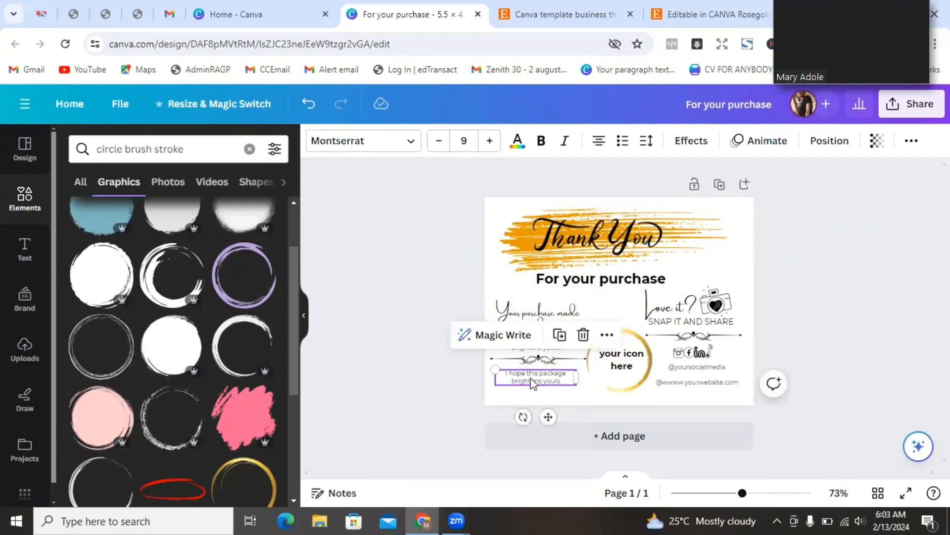
# - Reword the duplicate line as 'Enjoy 10% discount off your next purchase'
pyautogui.doubleClick(532, 380)
pyautogui.write('Enjoy 10%')
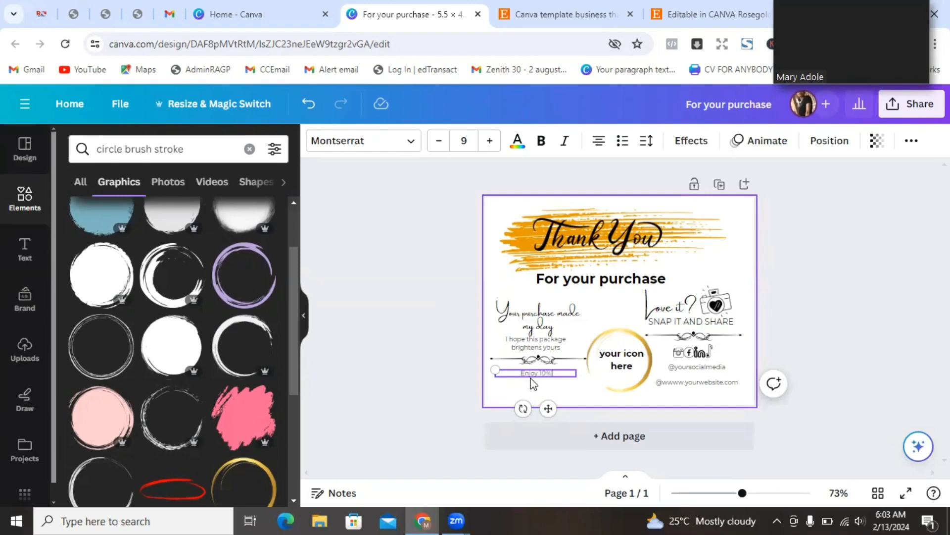
pyautogui.write('discount f')
pyautogui.write('you next')
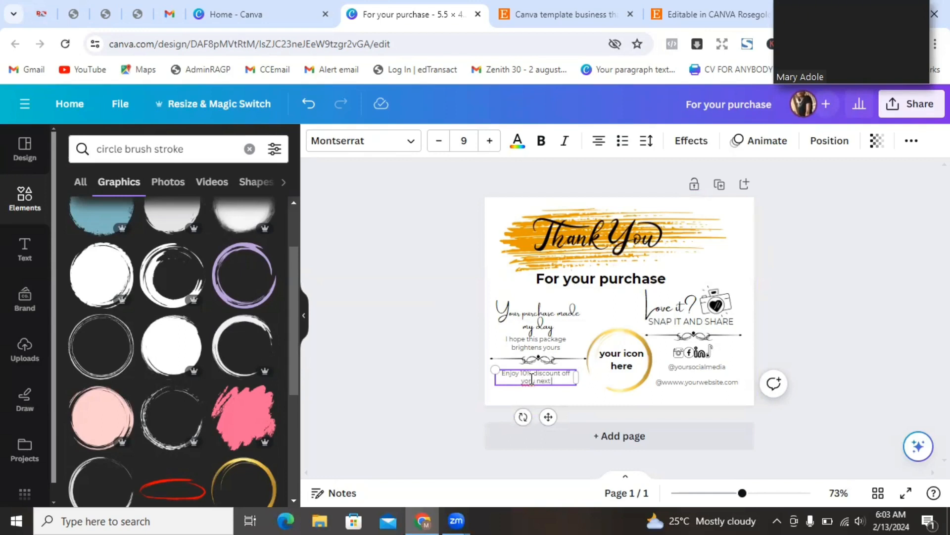
pyautogui.write('urchase')
# - Correct the misspelled 'yoru' to 'your' in the discount line
pyautogui.doubleClick(516, 382)
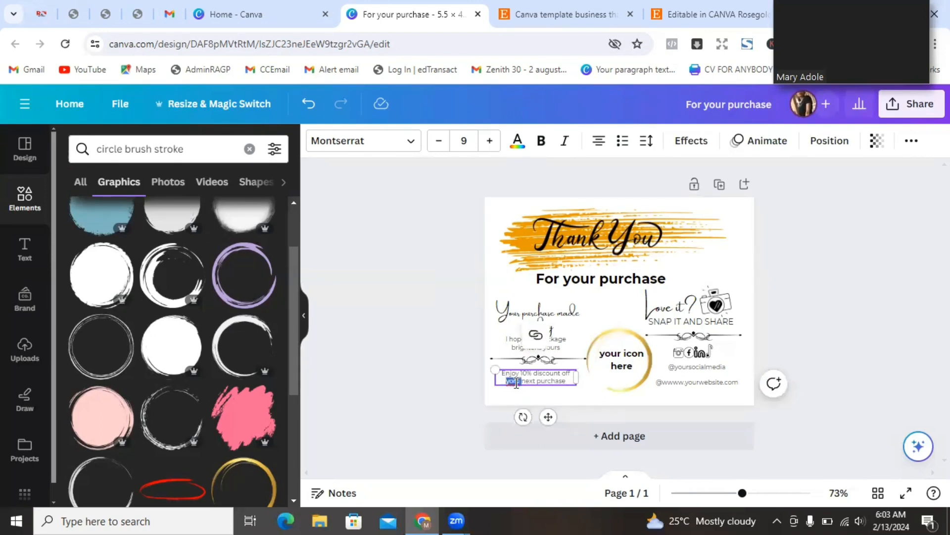
pyautogui.write('your')
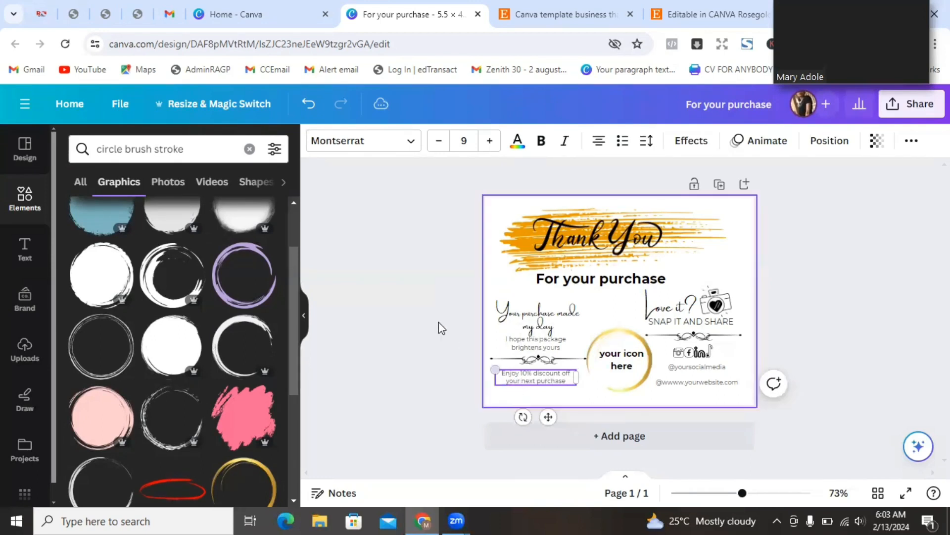
pyautogui.click(429, 314)
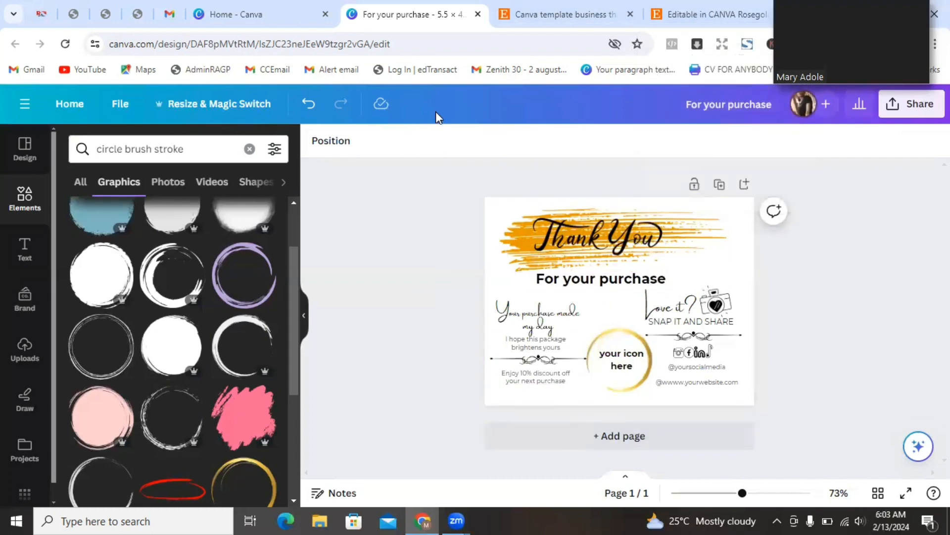
pyautogui.click(693, 14)
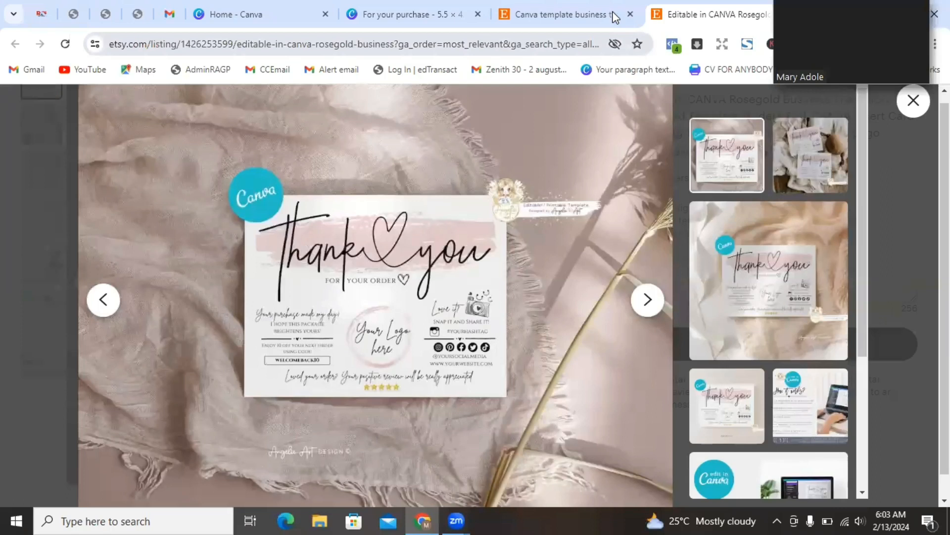
# - Return from the Etsy reference listing to the Canva thank-you card design
pyautogui.click(415, 10)
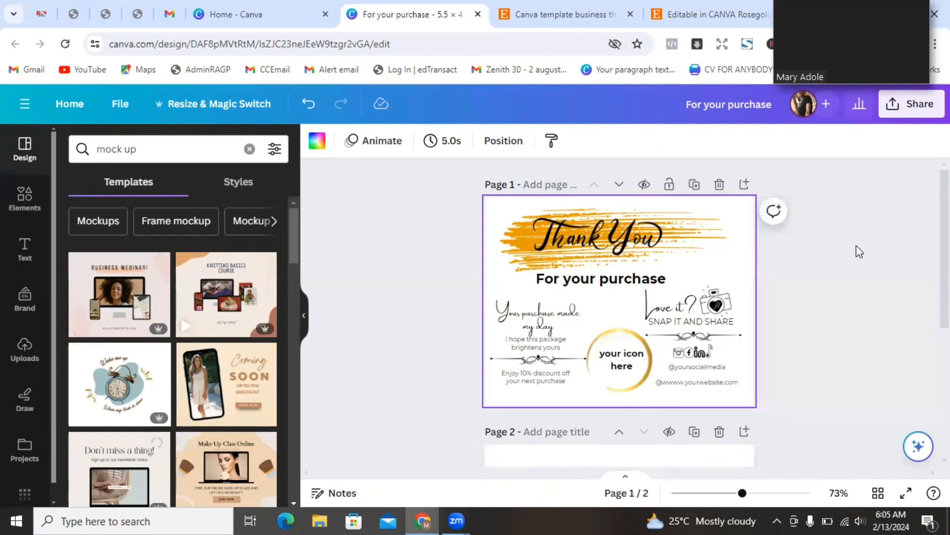
# - Export just Page 1, the thank-you card, as a PNG via Share > Download
pyautogui.click(895, 118)
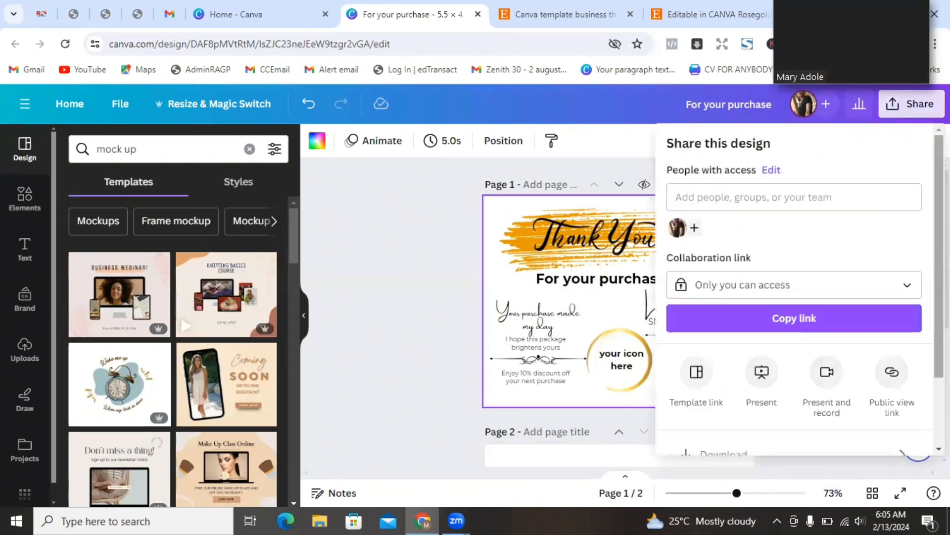
pyautogui.scroll(-2, 795, 289)
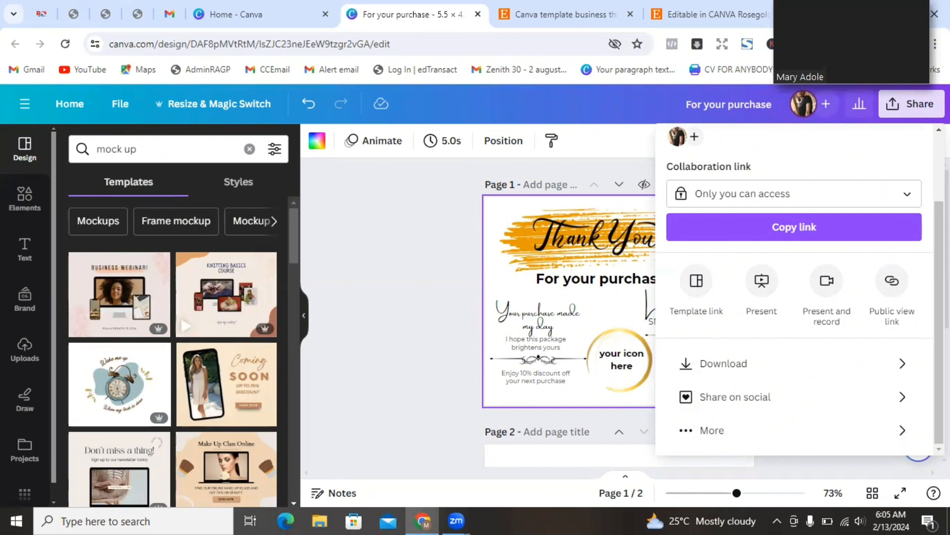
pyautogui.click(781, 378)
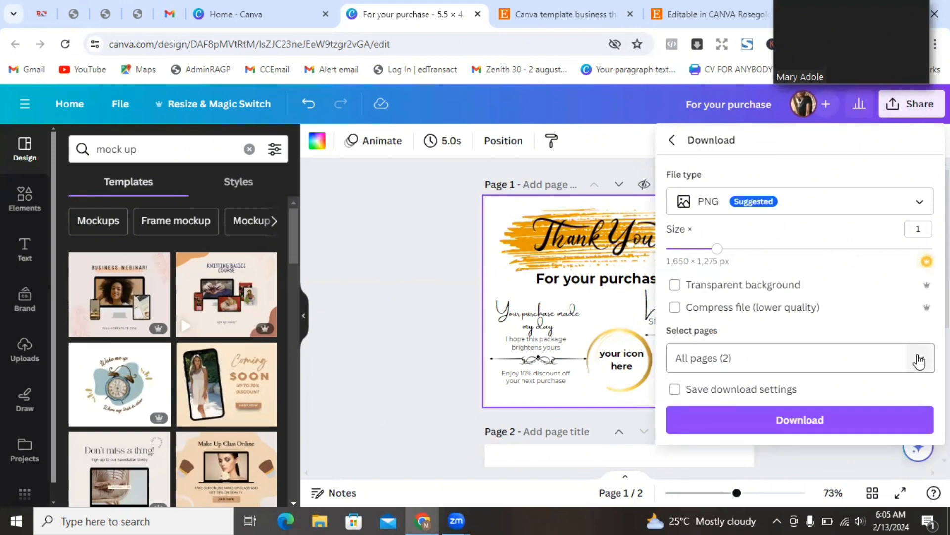
pyautogui.click(919, 361)
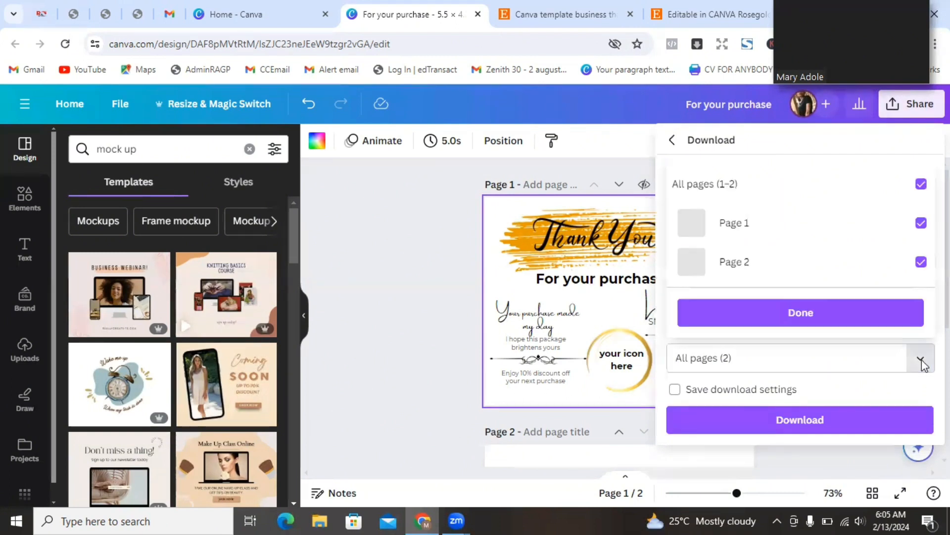
pyautogui.click(921, 185)
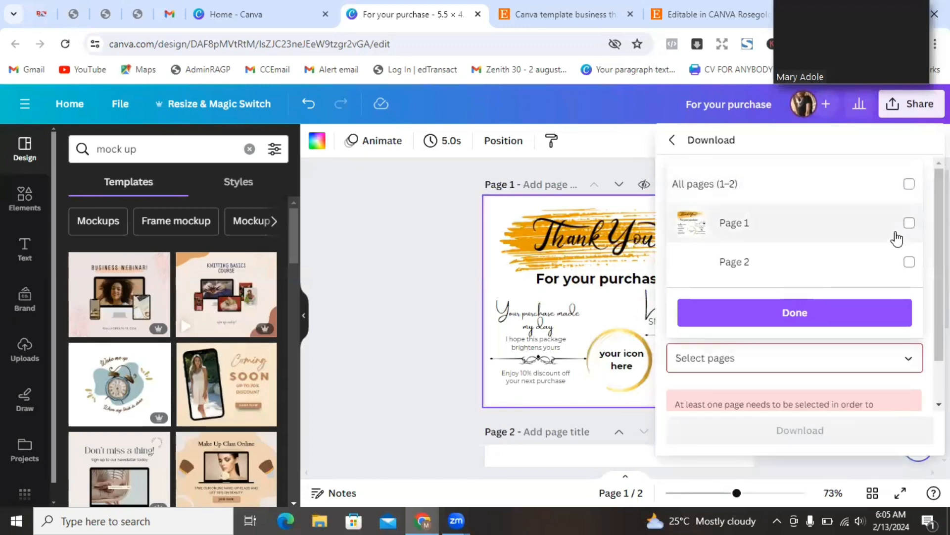
pyautogui.click(909, 224)
pyautogui.click(824, 319)
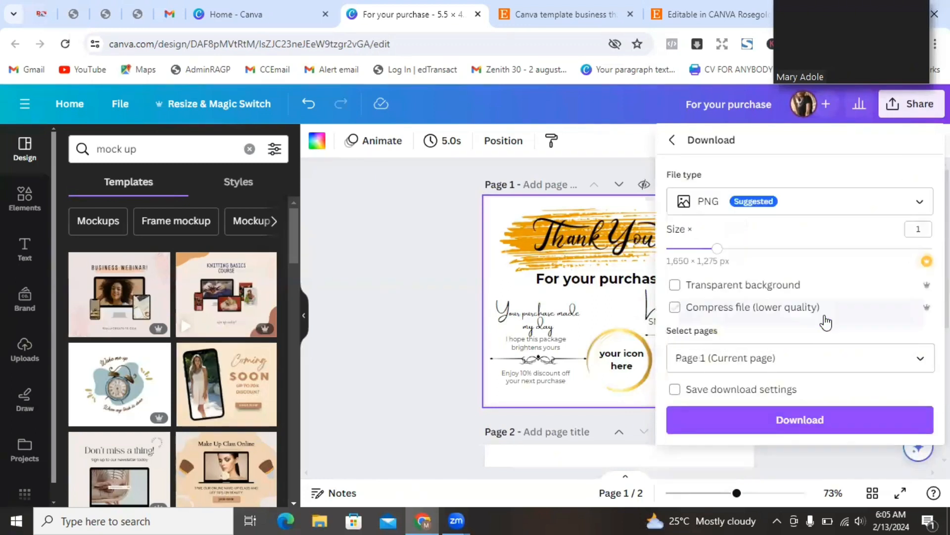
pyautogui.click(768, 420)
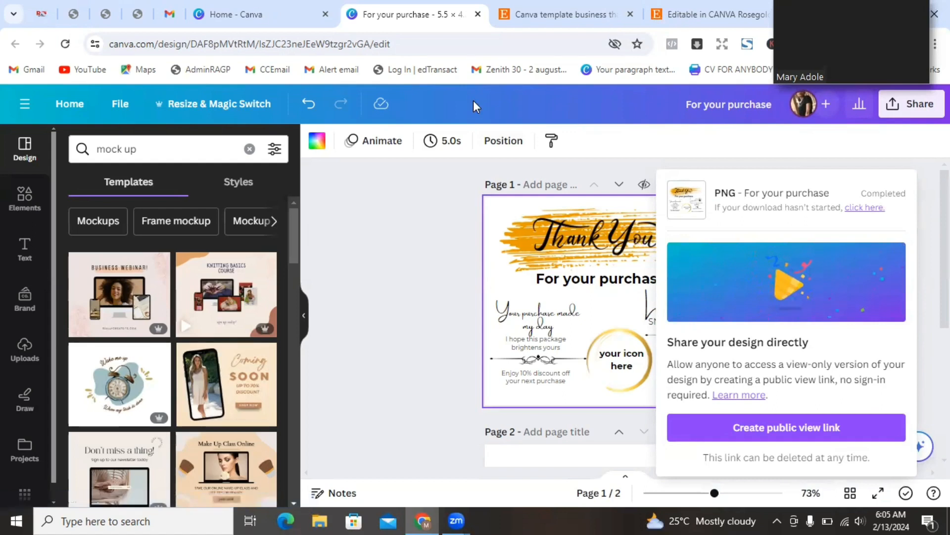
# - Apply the birthday card mockup template to page 2
pyautogui.click(257, 8)
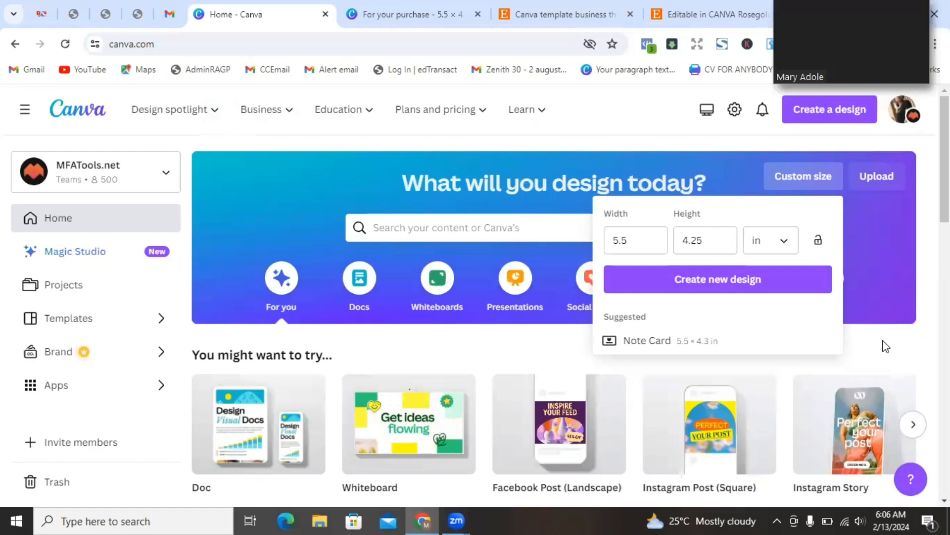
pyautogui.hotkey('ctrl', 'Tab')
pyautogui.click(250, 220)
pyautogui.moveTo(292, 233); pyautogui.dragTo(311, 343)
pyautogui.click(225, 323)
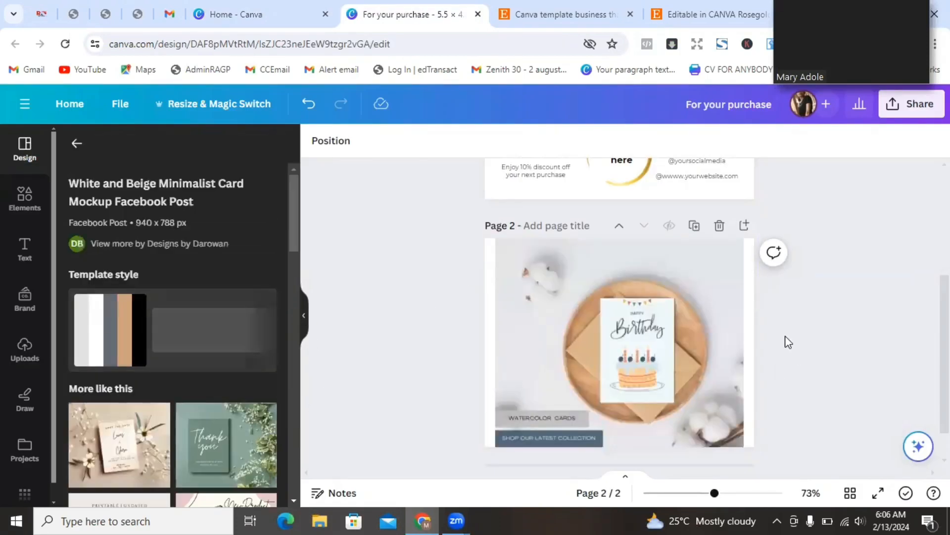
# - Upload the downloaded thank-you card PNG into Canva
pyautogui.click(637, 349)
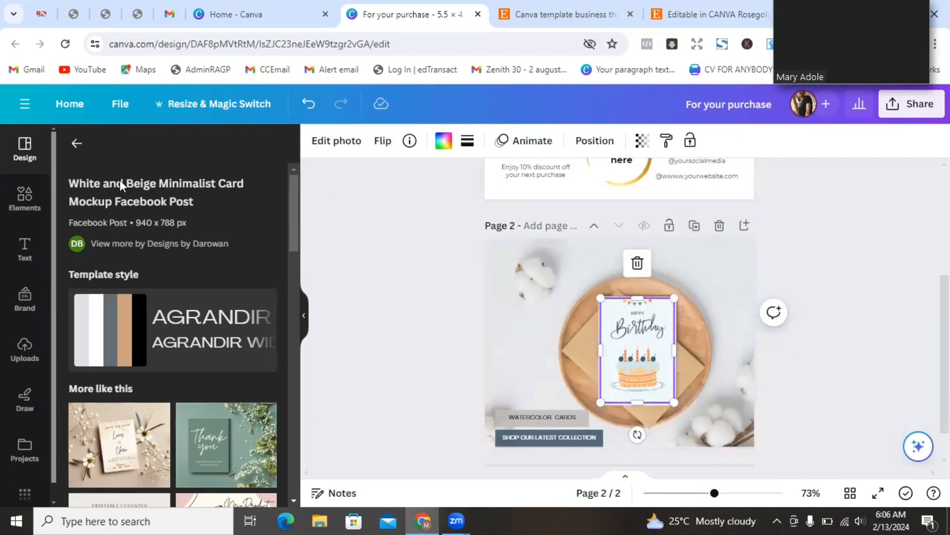
pyautogui.click(24, 348)
pyautogui.click(159, 183)
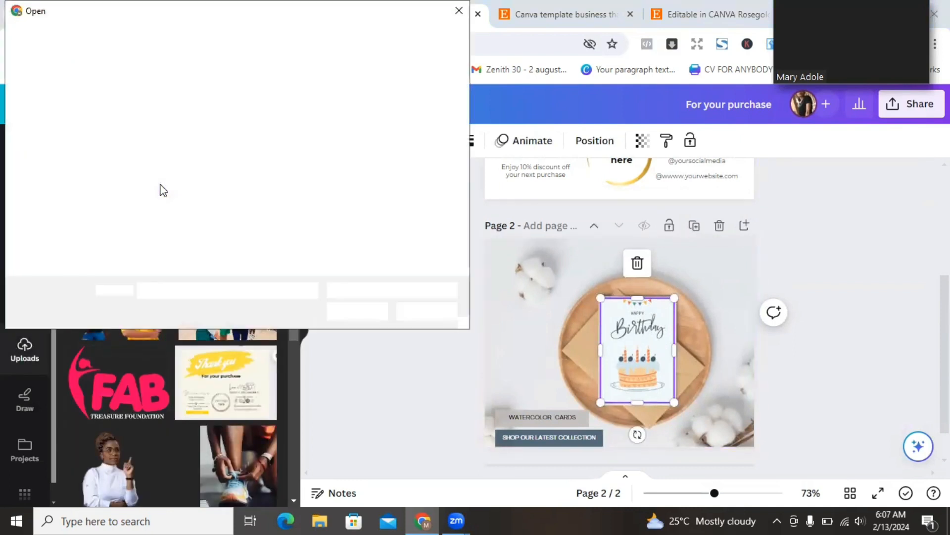
pyautogui.click(153, 117)
pyautogui.click(354, 309)
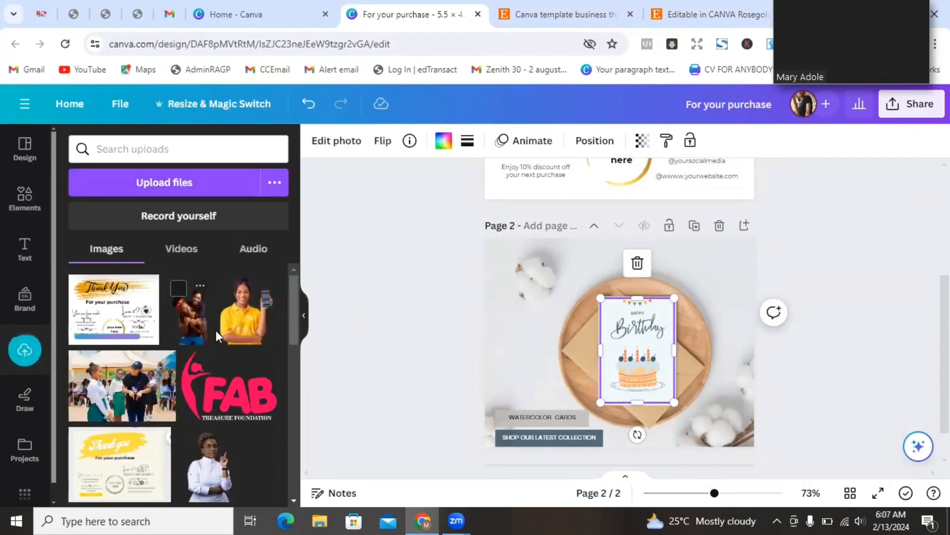
# - Drop the thank-you card image into the mockup's card frame, tilt it, and place a duplicate
pyautogui.moveTo(123, 314); pyautogui.dragTo(656, 362)
pyautogui.click(656, 362)
pyautogui.moveTo(637, 434); pyautogui.dragTo(691, 412)
pyautogui.hotkey('ctrl', 'd')
pyautogui.moveTo(653, 349); pyautogui.dragTo(658, 323)
pyautogui.click(831, 269)
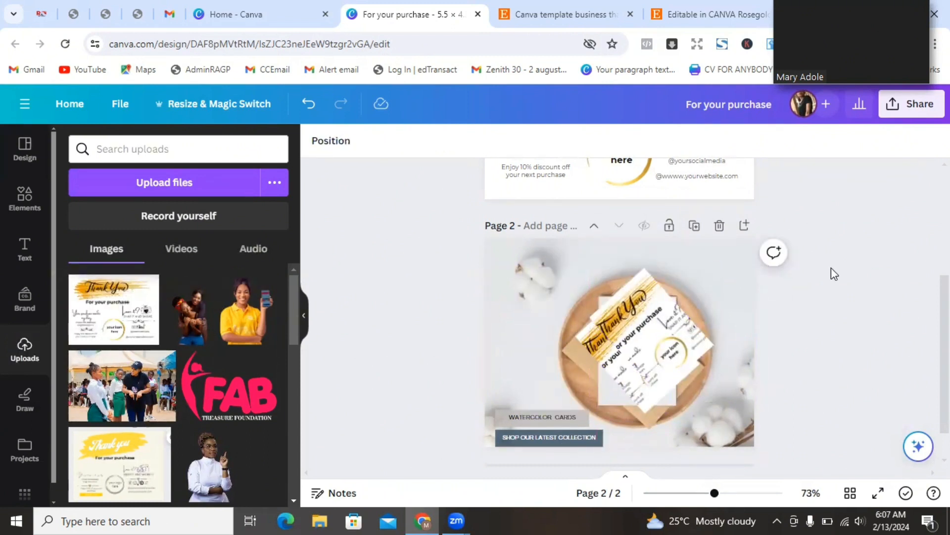
# - Change the caption to 'BUSINESS THNAK YOU CARD', enlarged and fitting on one line
pyautogui.doubleClick(537, 416)
pyautogui.write('BUSINESS THNAK YOU CARD')
pyautogui.moveTo(582, 422); pyautogui.dragTo(654, 426)
pyautogui.click(489, 141)
pyautogui.click(489, 141)
pyautogui.click(489, 141)
pyautogui.click(489, 141)
pyautogui.click(489, 141)
pyautogui.moveTo(591, 455); pyautogui.dragTo(577, 452)
# - Widen the caption's grey strip and replace the collection text with the author byline
pyautogui.click(544, 412)
pyautogui.moveTo(589, 418); pyautogui.dragTo(637, 418)
pyautogui.click(523, 437)
pyautogui.doubleClick(522, 437)
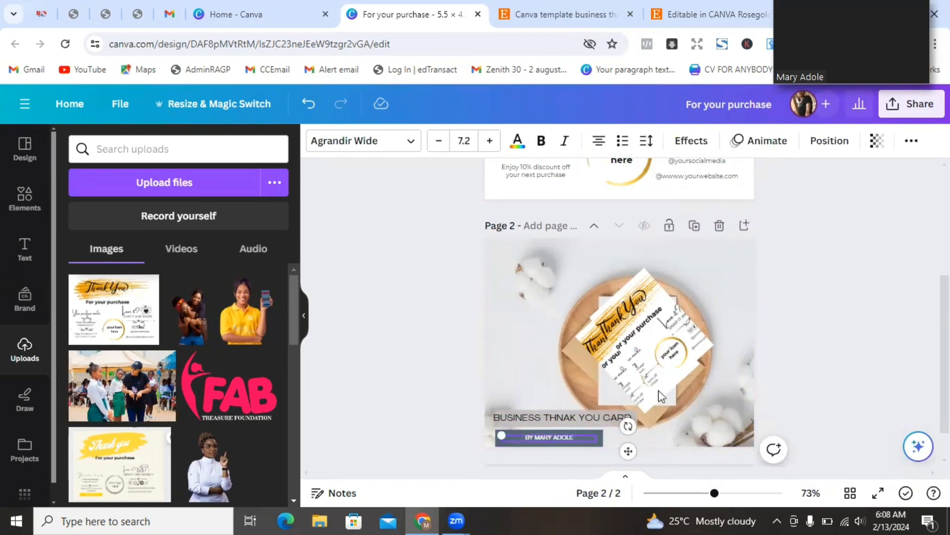
pyautogui.click(889, 304)
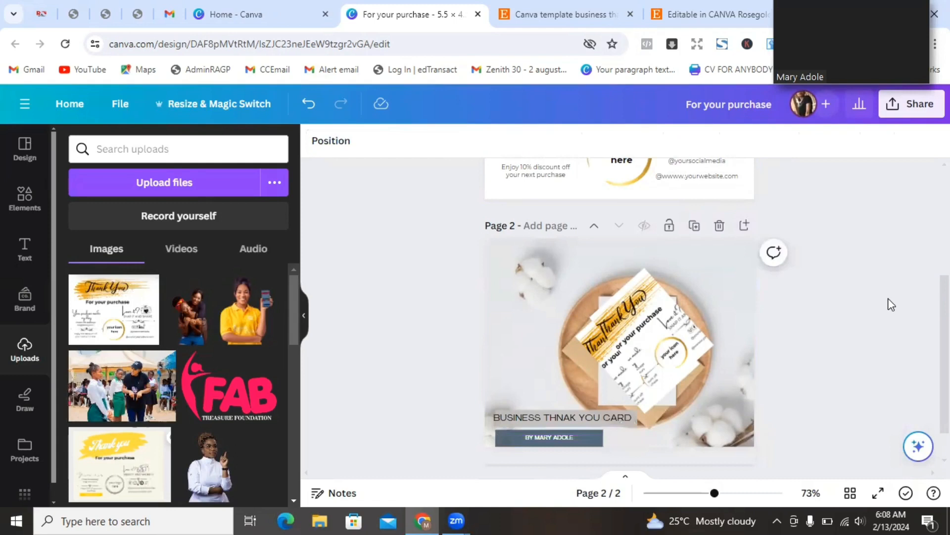
# - Scroll to the page 2 tray mockup and select its photo
pyautogui.scroll(5, 619, 312)
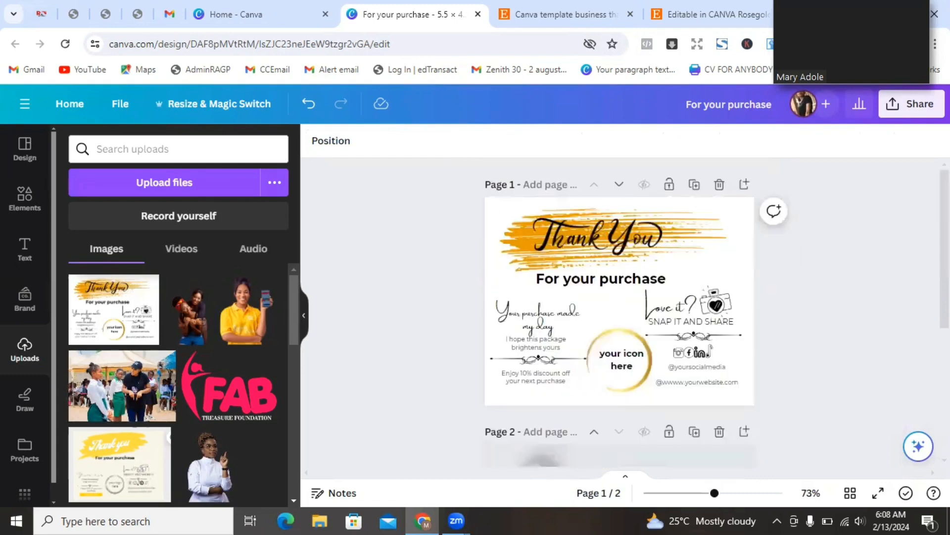
pyautogui.scroll(-1, 619, 312)
pyautogui.scroll(1, 619, 312)
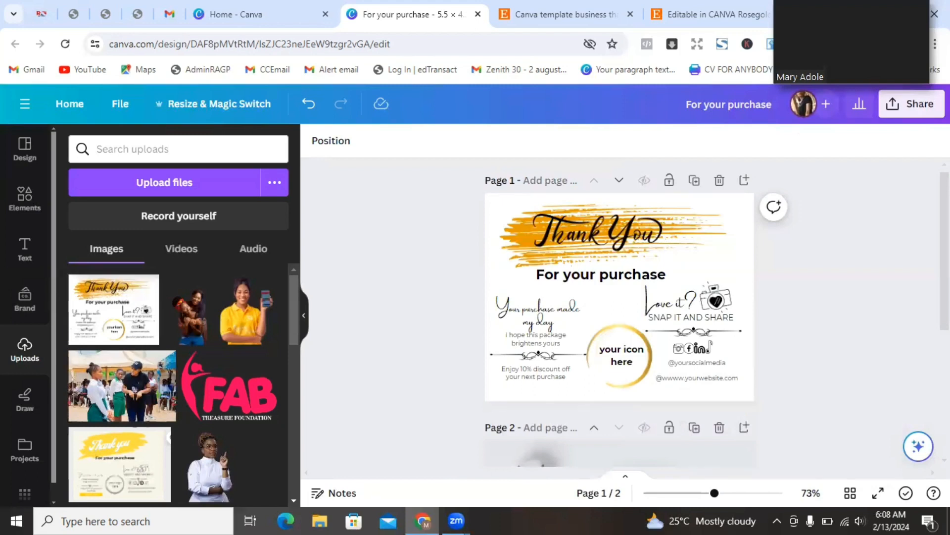
pyautogui.scroll(-5, 729, 284)
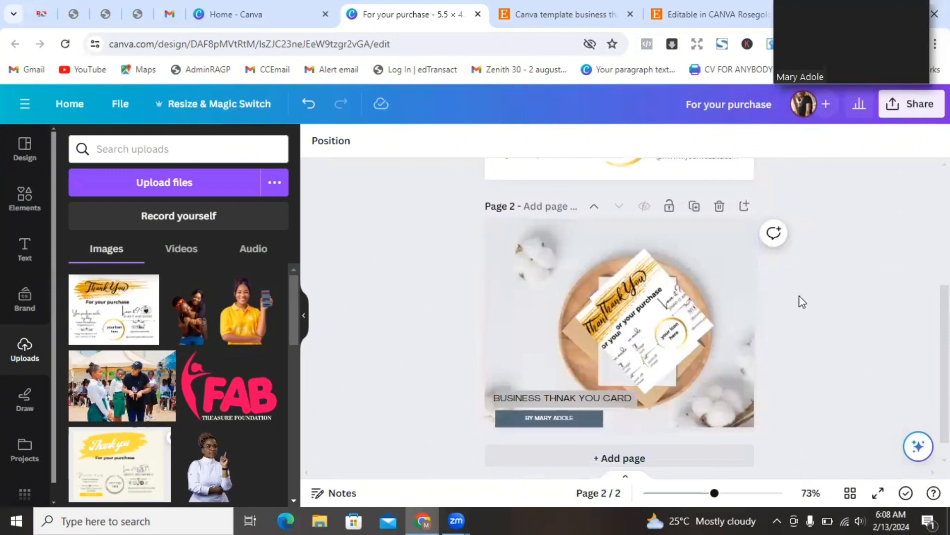
pyautogui.click(726, 274)
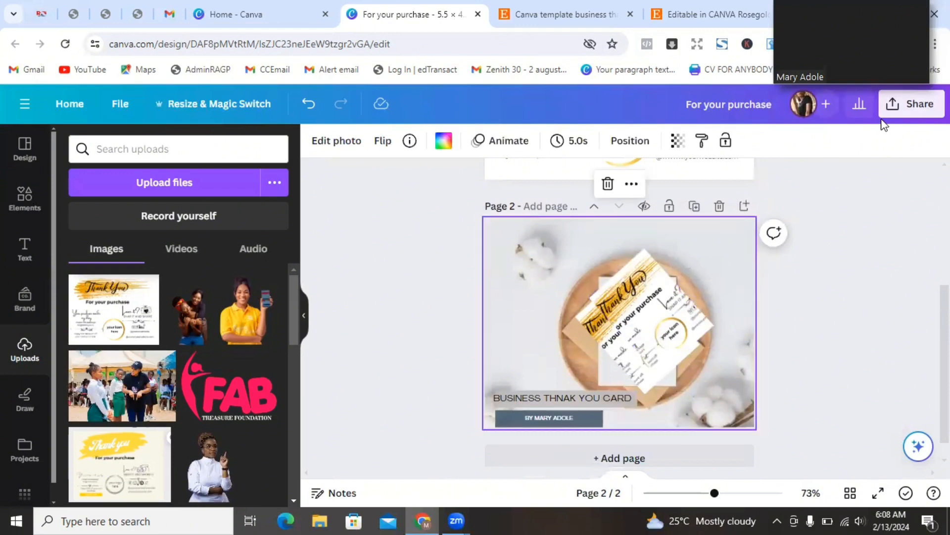
# - Download only Page 2 as a PNG and close the downloads panel
pyautogui.click(895, 114)
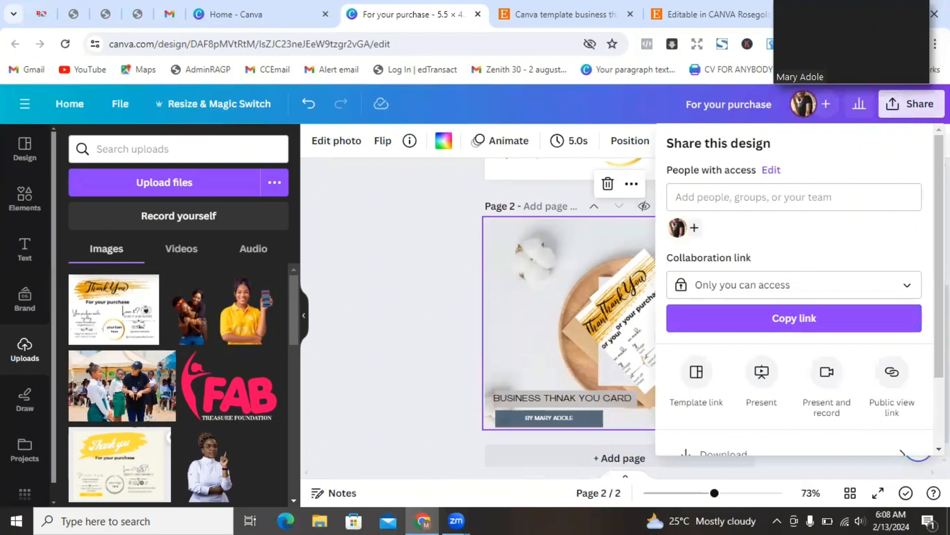
pyautogui.scroll(-3, 794, 287)
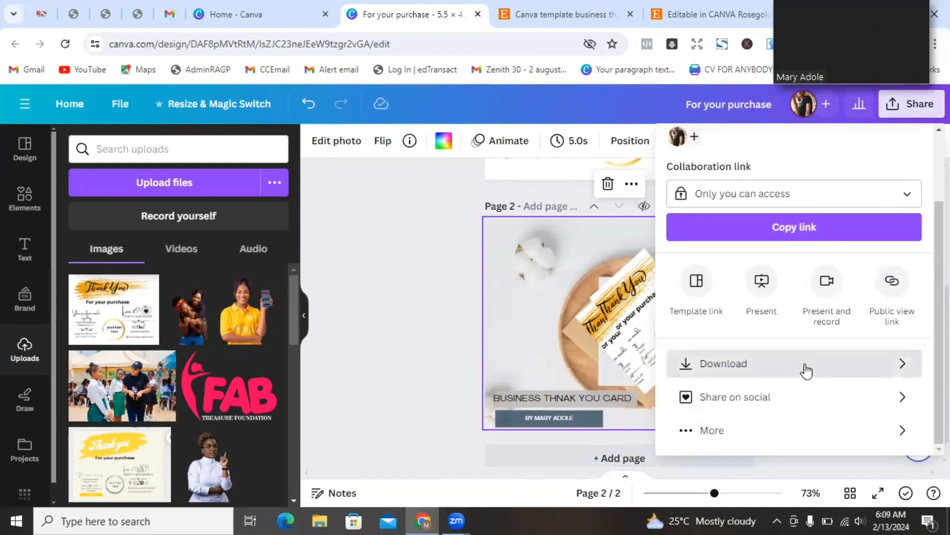
pyautogui.click(806, 366)
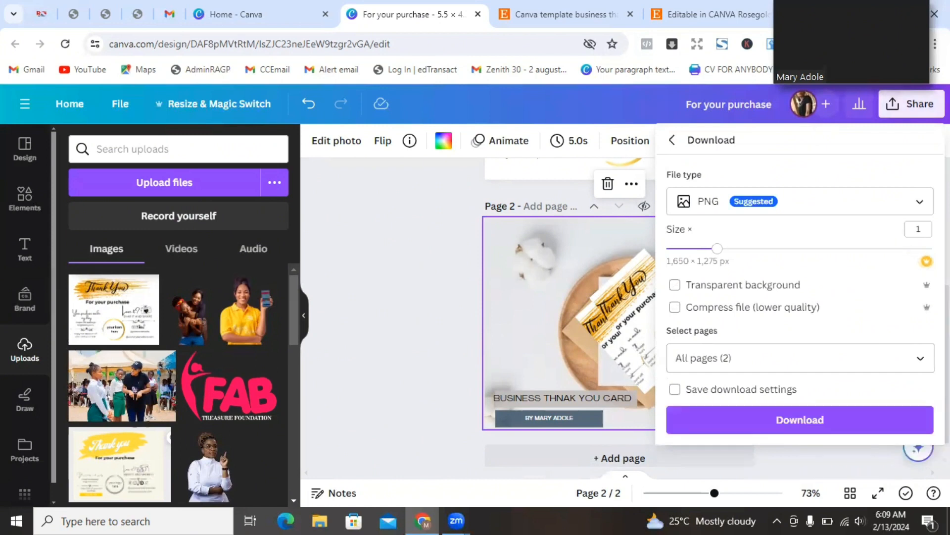
pyautogui.click(920, 365)
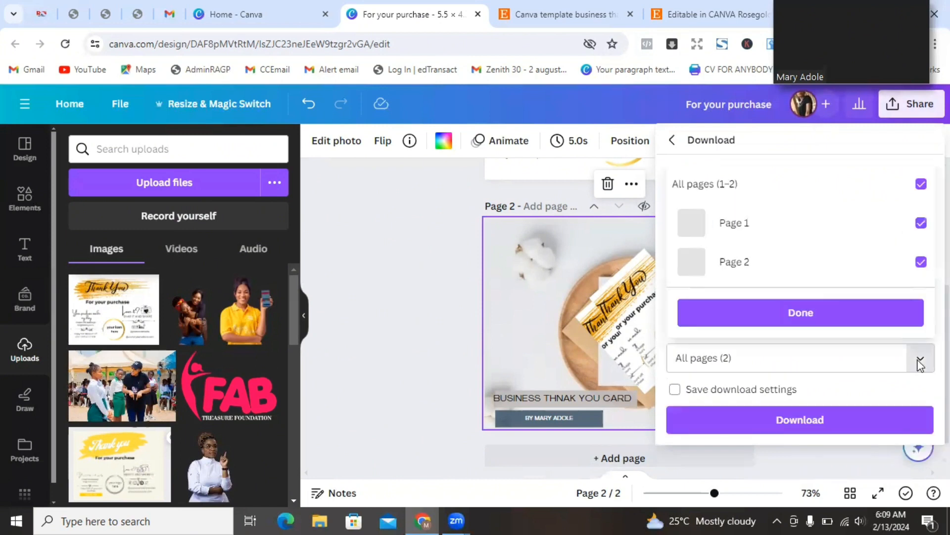
pyautogui.click(922, 184)
pyautogui.click(920, 262)
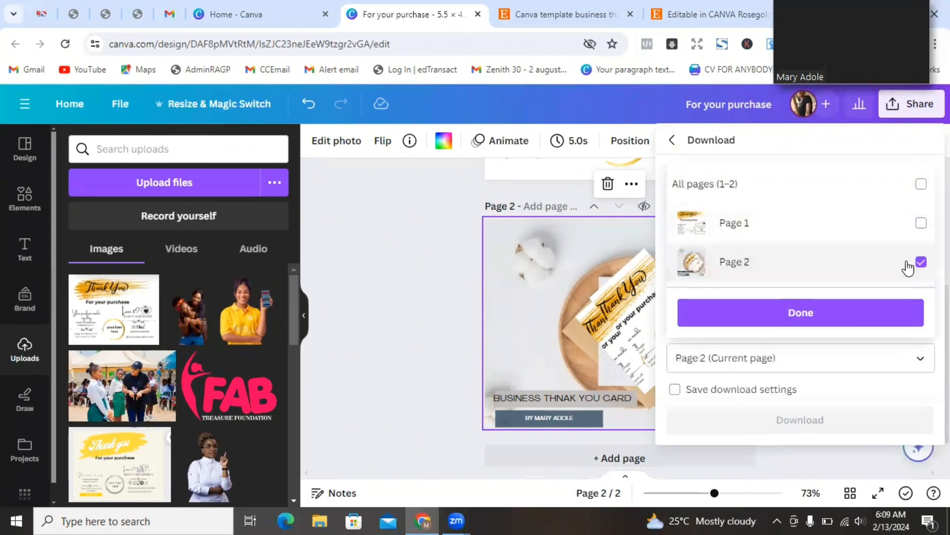
pyautogui.click(834, 321)
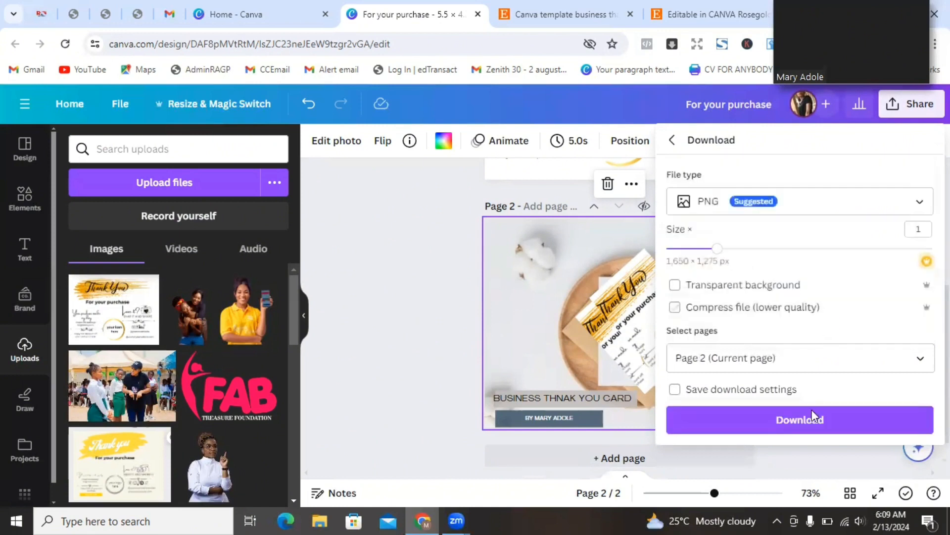
pyautogui.click(783, 428)
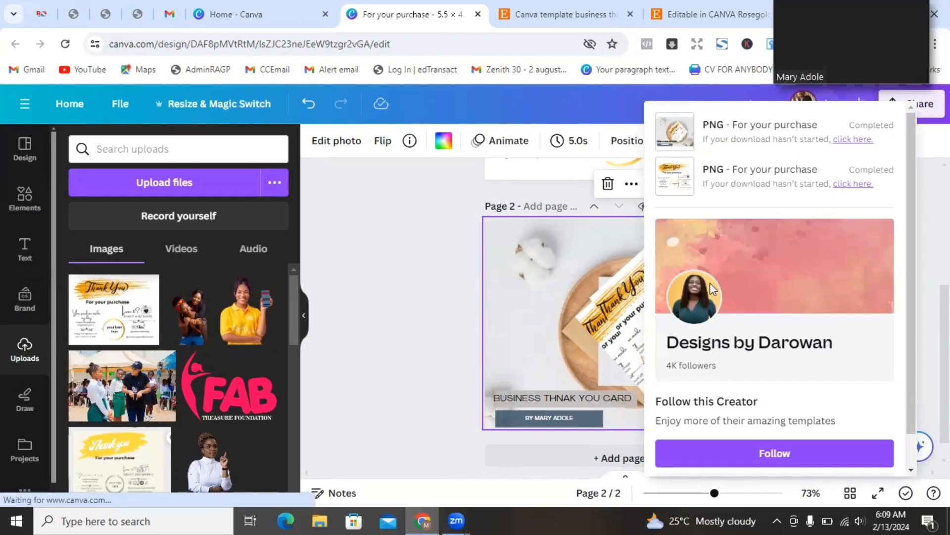
pyautogui.click(379, 289)
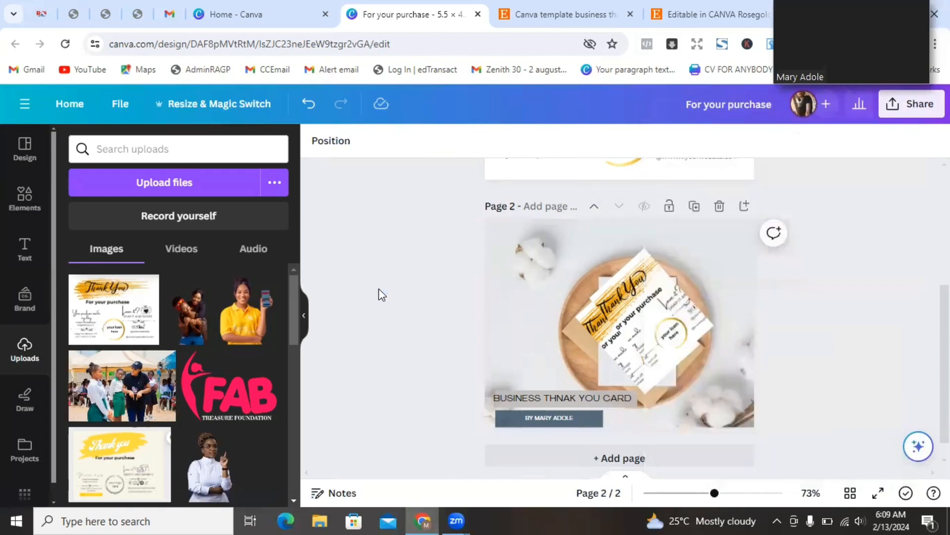
# - Delete page 2, then create a Canva template link for the design and copy it
pyautogui.click(720, 205)
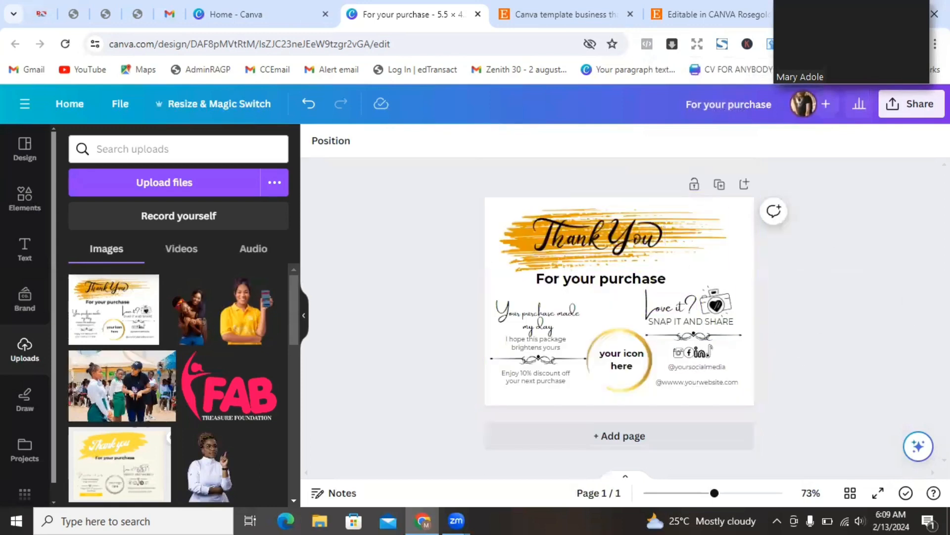
pyautogui.moveTo(834, 32); pyautogui.dragTo(401, 325)
pyautogui.click(892, 117)
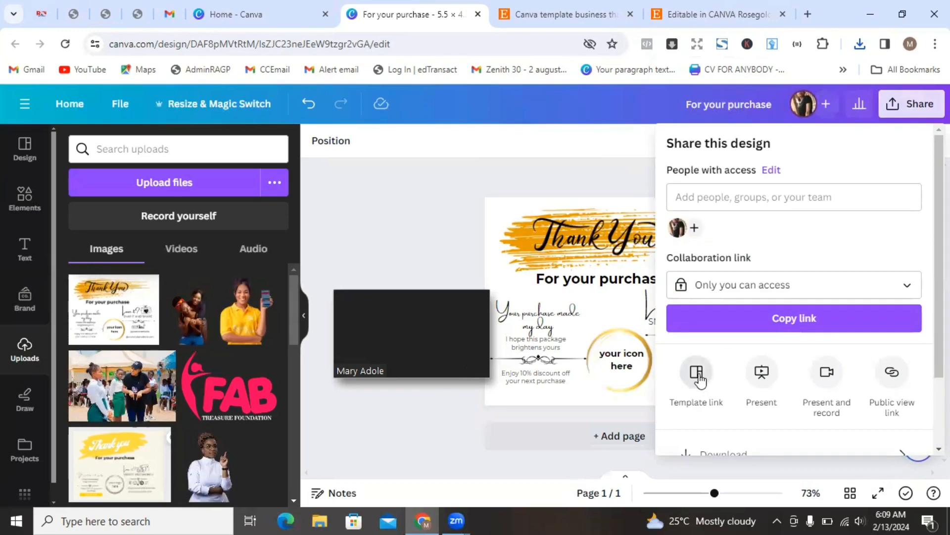
pyautogui.click(697, 376)
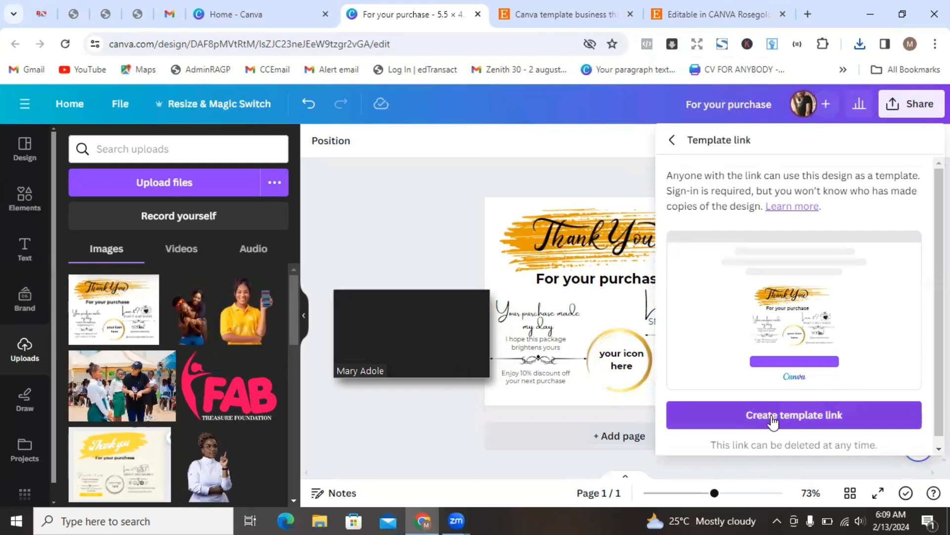
pyautogui.click(762, 417)
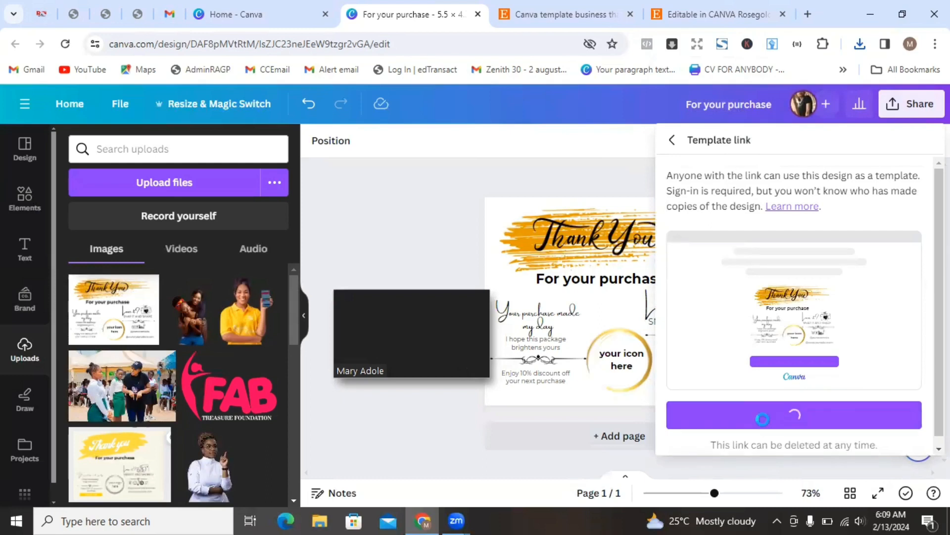
pyautogui.click(902, 405)
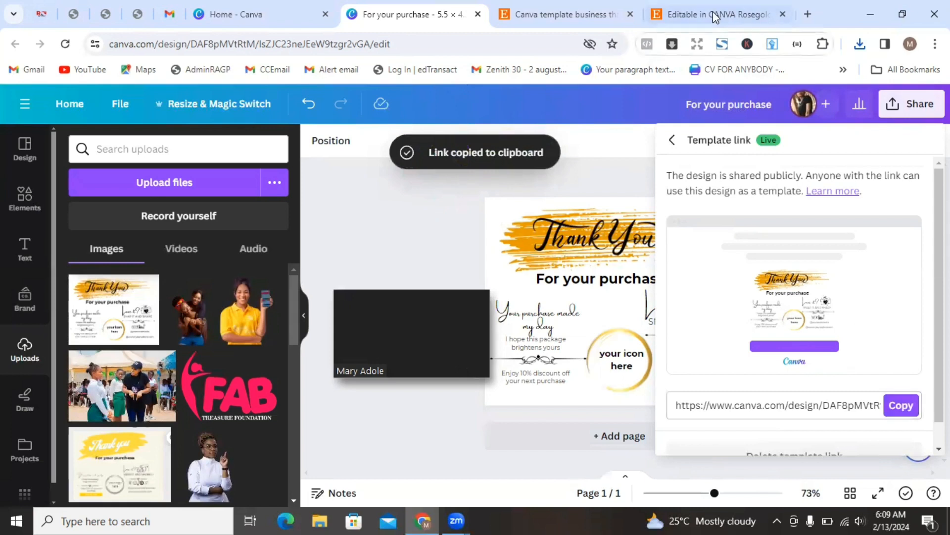
# - Launch Google Docs from the Google apps grid in a new Chrome tab
pyautogui.click(807, 16)
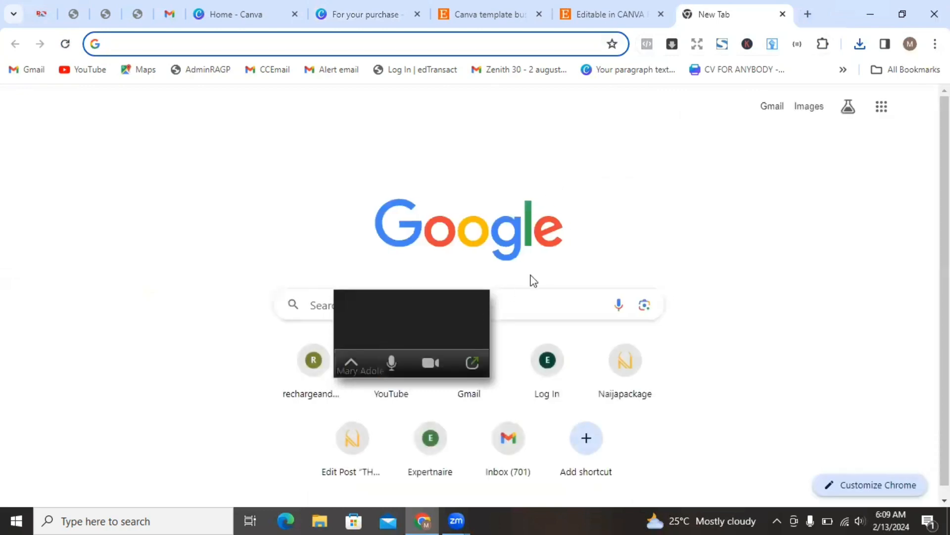
pyautogui.moveTo(440, 339); pyautogui.dragTo(194, 272)
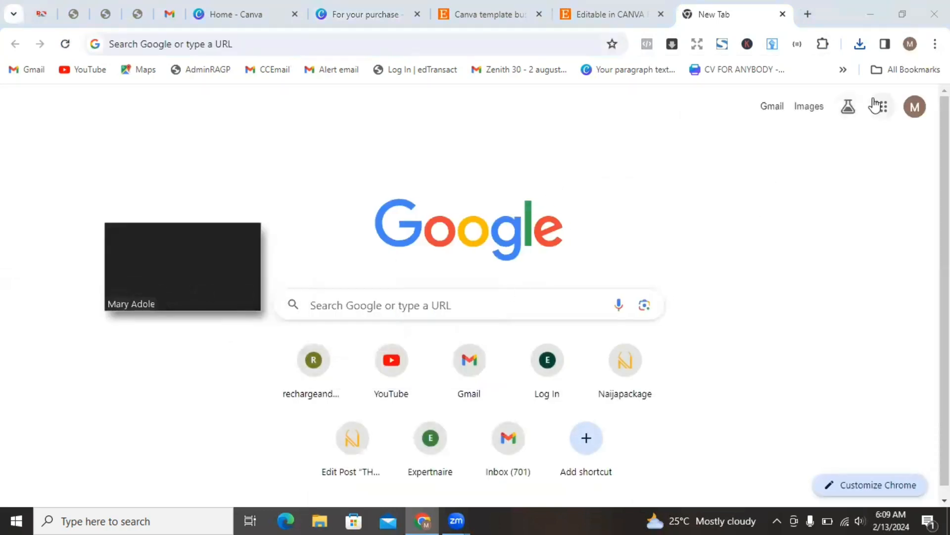
pyautogui.click(881, 107)
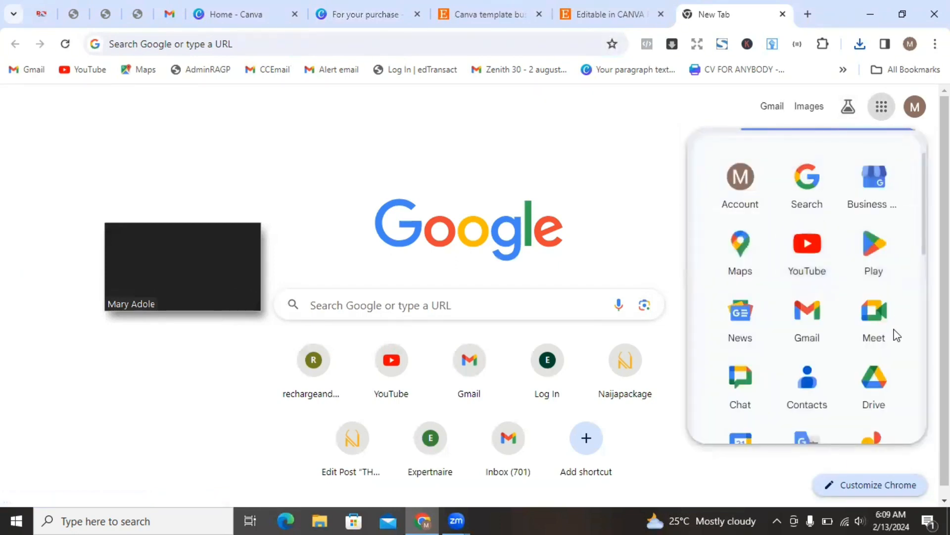
pyautogui.moveTo(922, 246); pyautogui.dragTo(919, 326)
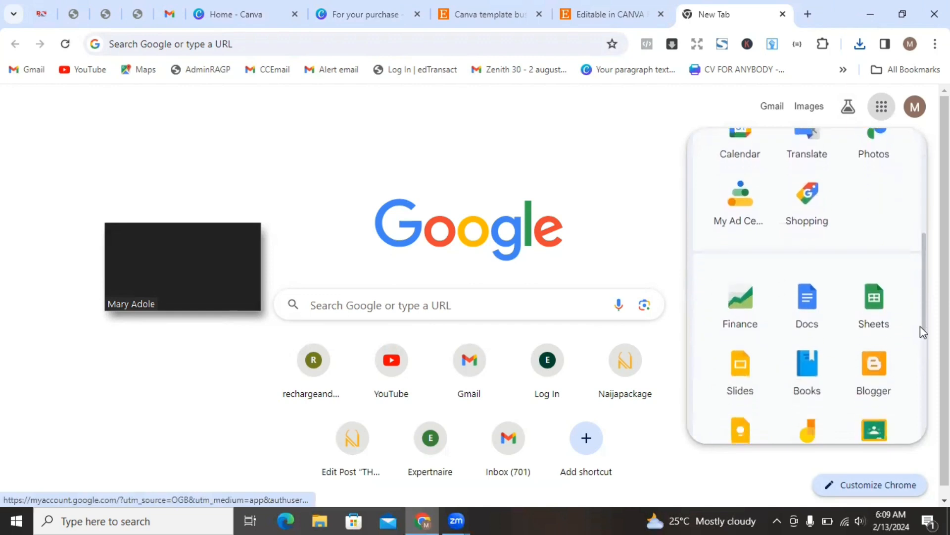
pyautogui.click(794, 310)
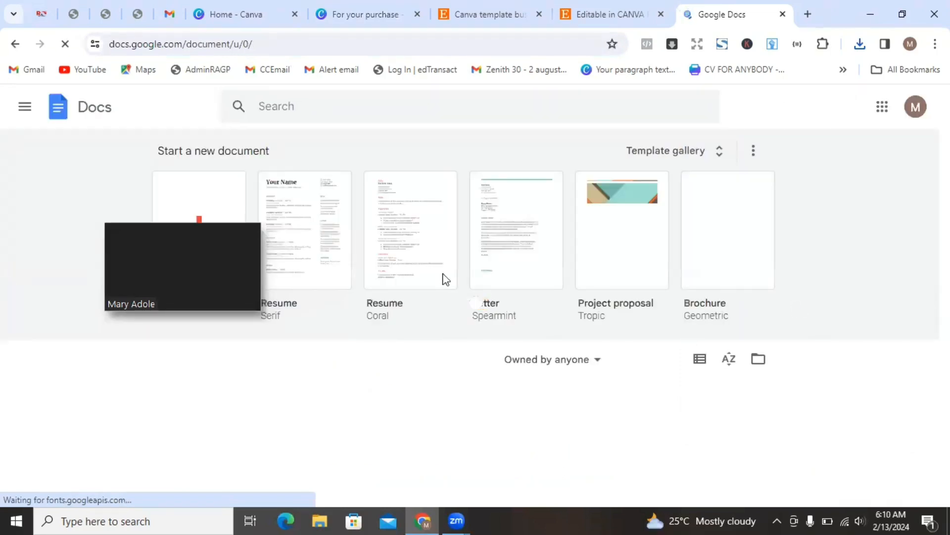
# - Create a new blank Google Docs document
pyautogui.moveTo(220, 233)
pyautogui.moveTo(220, 262); pyautogui.dragTo(904, 162)
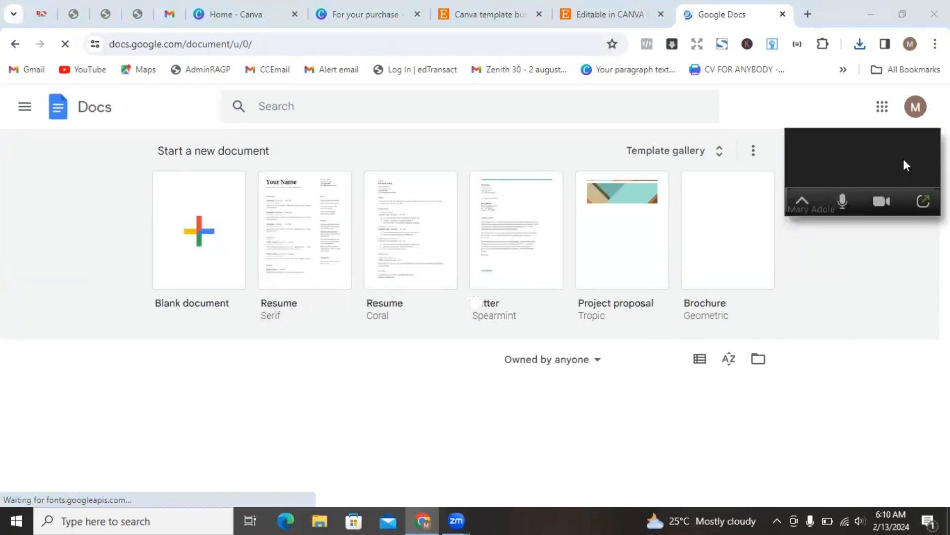
pyautogui.click(188, 248)
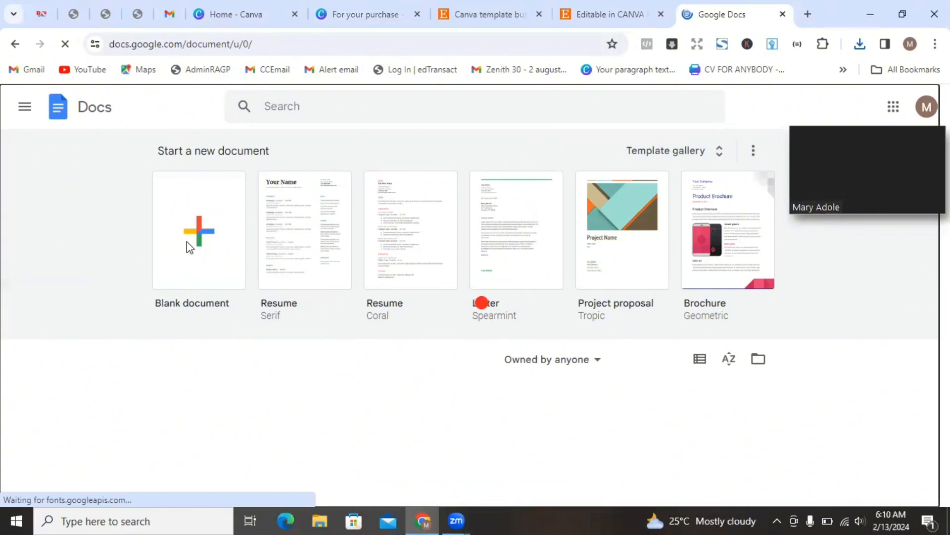
pyautogui.click(201, 243)
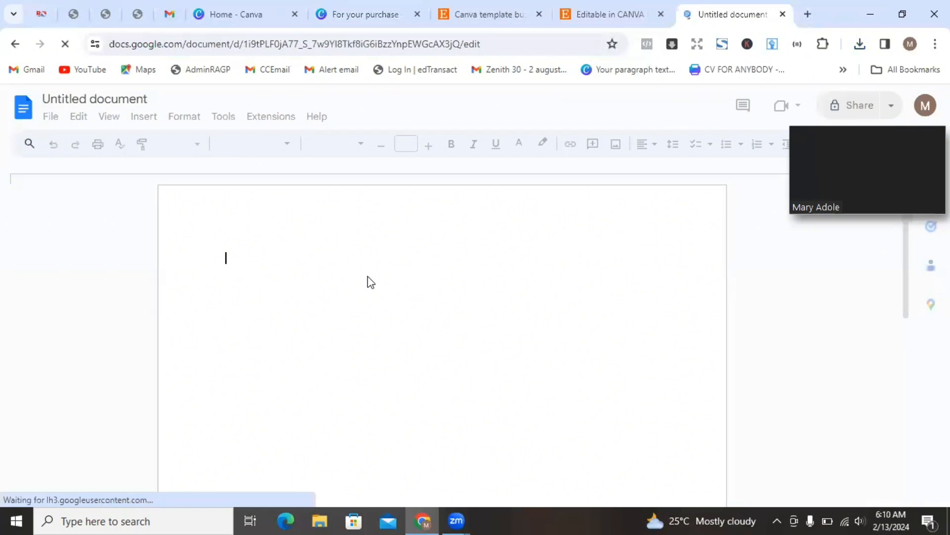
# - Type the line 'Here is your business thank you card' followed by two empty lines
pyautogui.write('Thank')
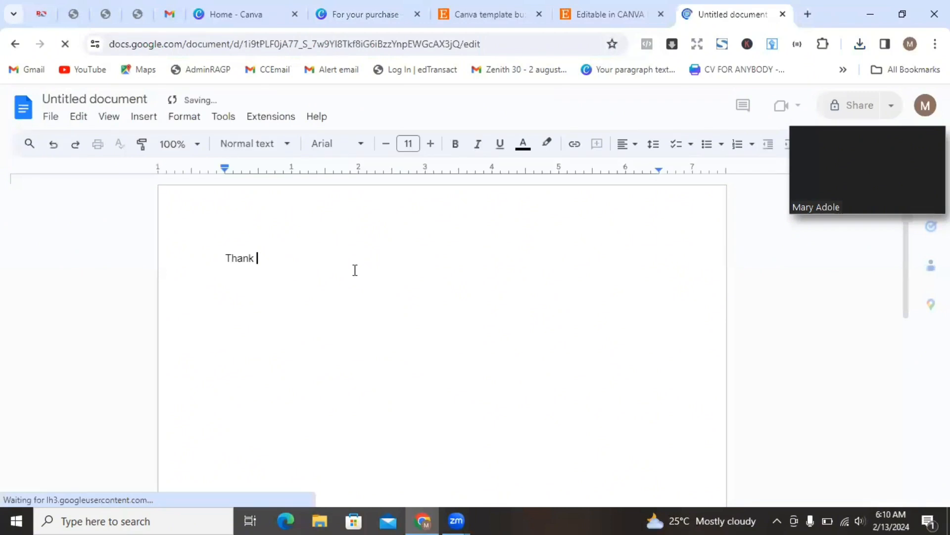
pyautogui.press('BackSpace')
pyautogui.press('BackSpace')
pyautogui.press('BackSpace')
pyautogui.press('BackSpace')
pyautogui.press('BackSpace')
pyautogui.press('BackSpace')
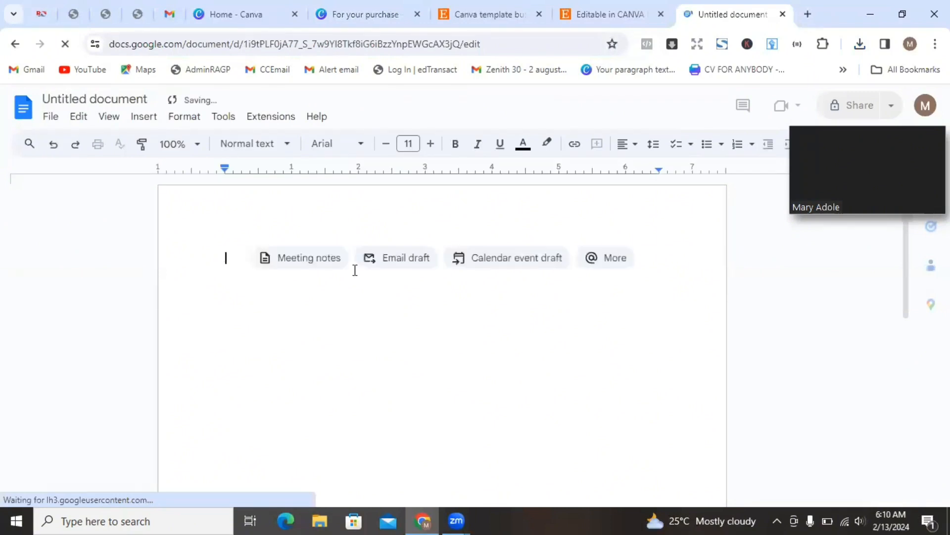
pyautogui.write('Here is the')
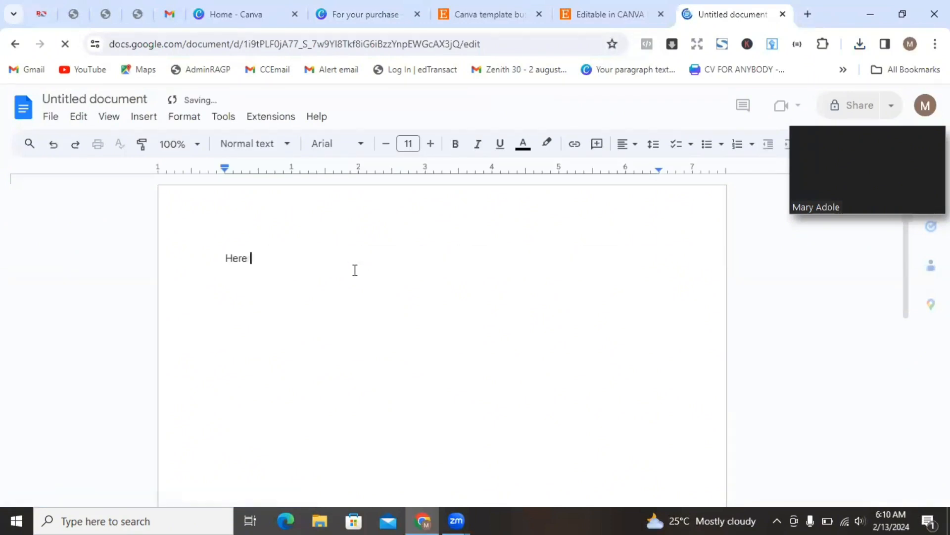
pyautogui.press('BackSpace')
pyautogui.press('BackSpace')
pyautogui.press('BackSpace')
pyautogui.press('BackSpace')
pyautogui.write('your business thainmk you')
pyautogui.press('BackSpace')
pyautogui.press('BackSpace')
pyautogui.press('BackSpace')
pyautogui.press('BackSpace')
pyautogui.press('BackSpace')
pyautogui.press('BackSpace')
pyautogui.press('BackSpace')
pyautogui.press('BackSpace')
pyautogui.press('BackSpace')
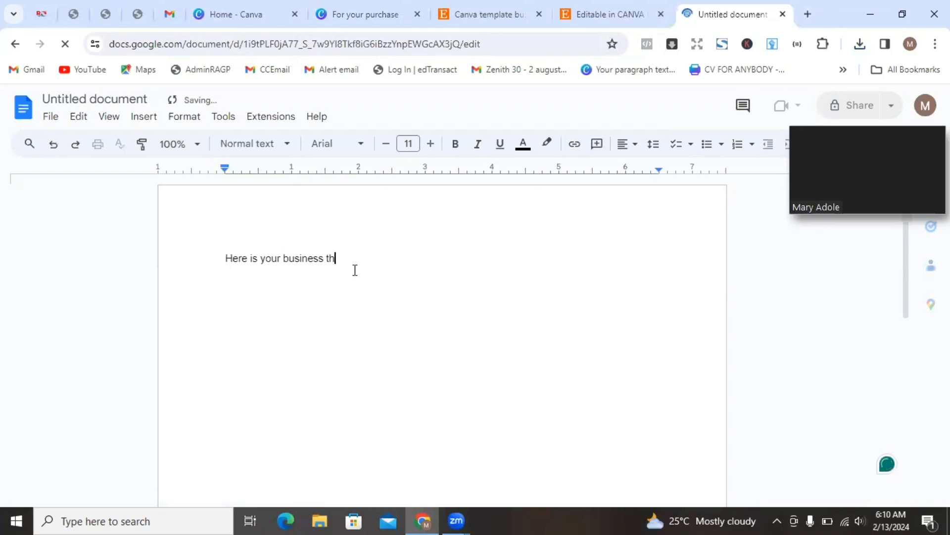
pyautogui.write('an')
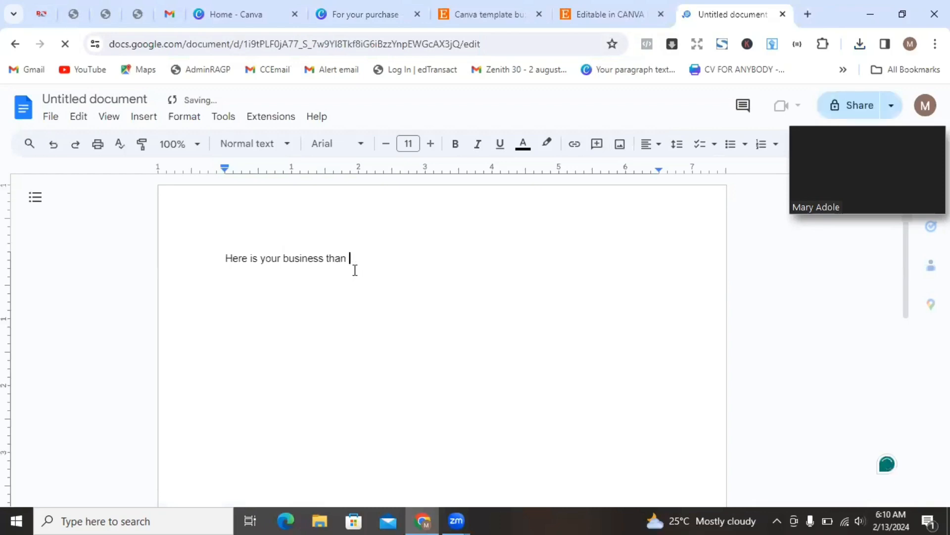
pyautogui.write('k you card')
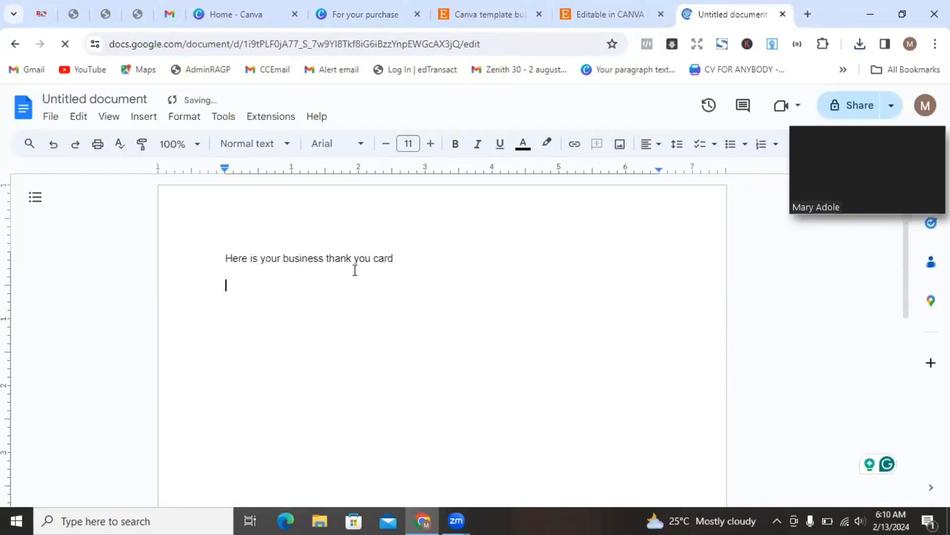
pyautogui.press('Return')
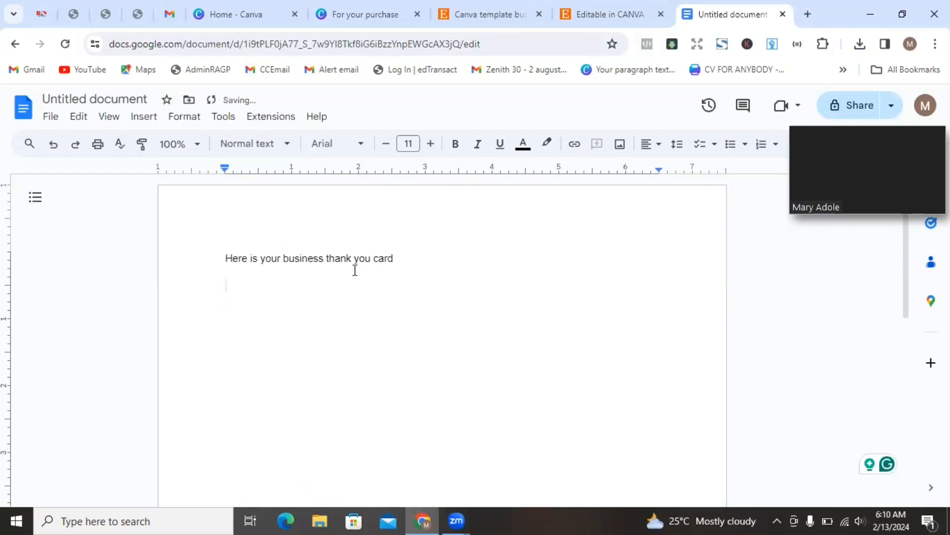
pyautogui.press('Return')
# - Paste the recopied Canva template link into the document, with blank lines between it and the heading
pyautogui.click(360, 14)
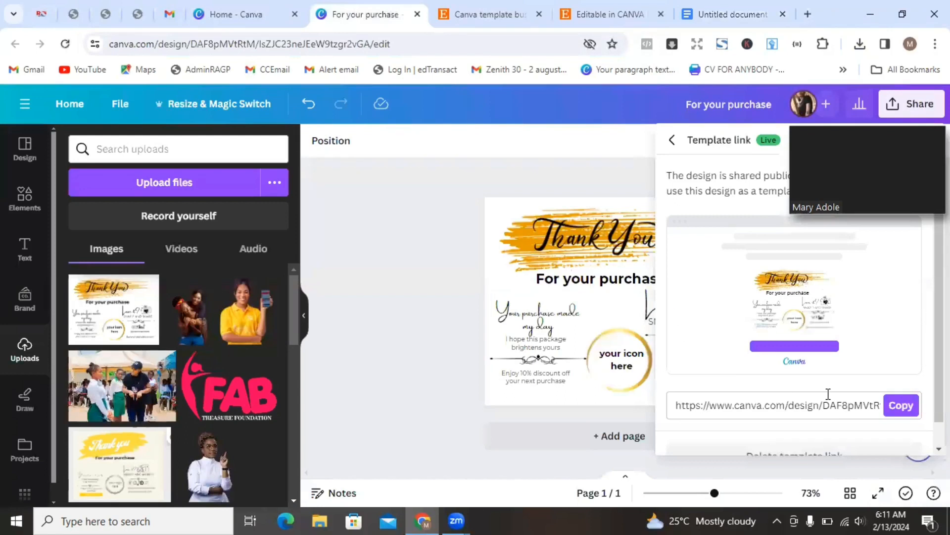
pyautogui.click(898, 405)
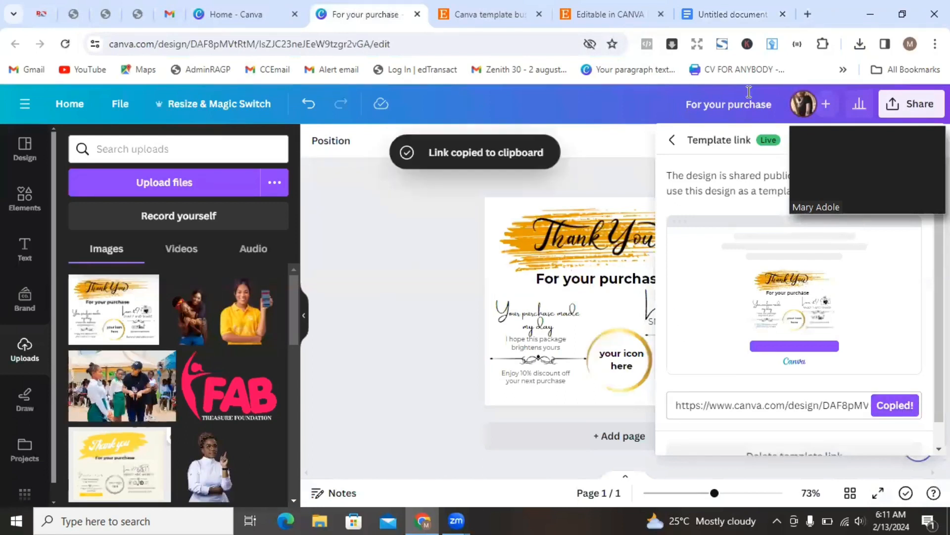
pyautogui.click(705, 10)
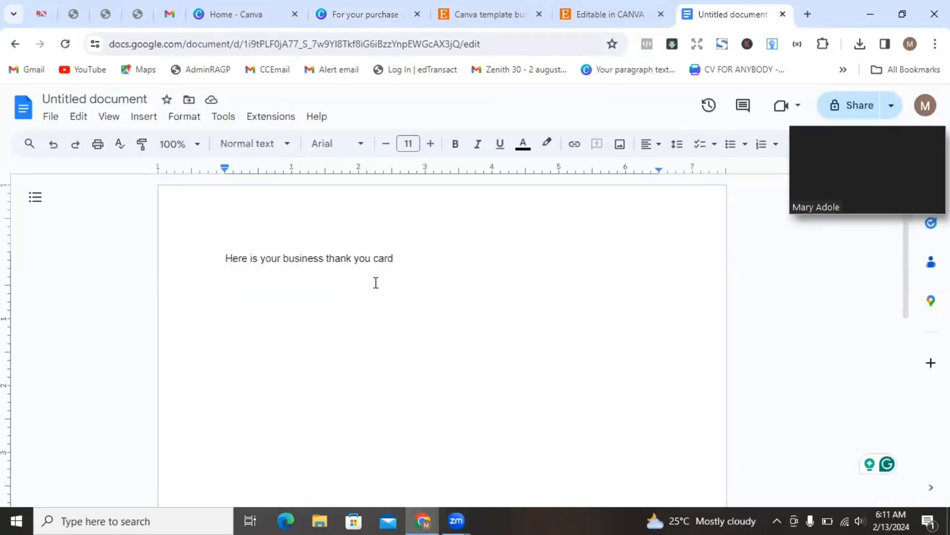
pyautogui.hotkey('ctrl', 'v')
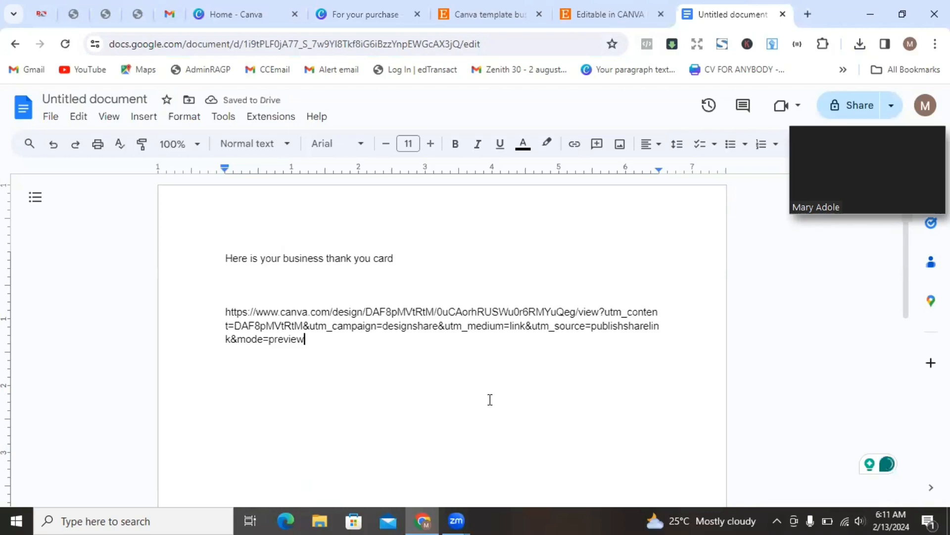
pyautogui.click(434, 276)
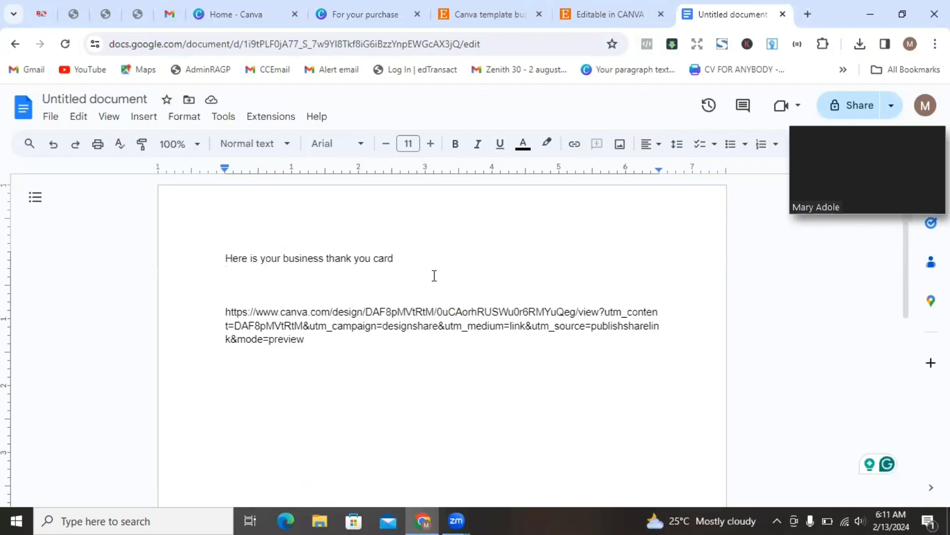
pyautogui.press('Return')
pyautogui.press('Return')
pyautogui.press('Return')
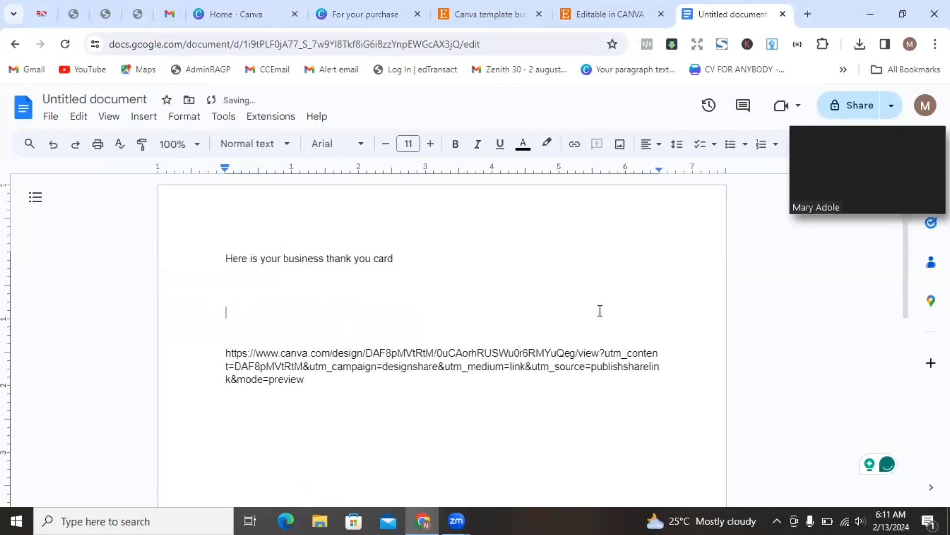
# - Title the document 'Thank you business card (canva template)'
pyautogui.click(73, 100)
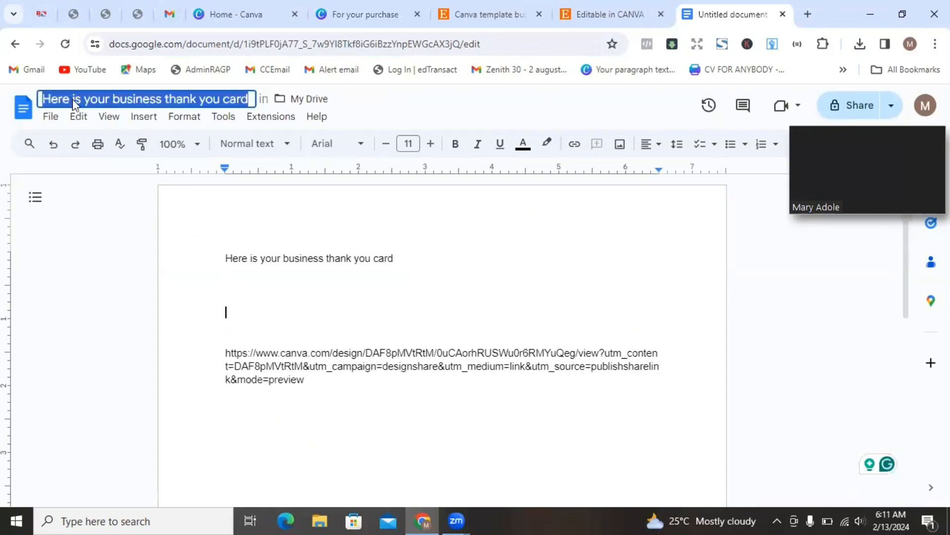
pyautogui.write('Tank')
pyautogui.press('BackSpace')
pyautogui.press('BackSpace')
pyautogui.press('BackSpace')
pyautogui.press('BackSpace')
pyautogui.write('hank you business card (cacn')
pyautogui.press('BackSpace')
pyautogui.press('BackSpace')
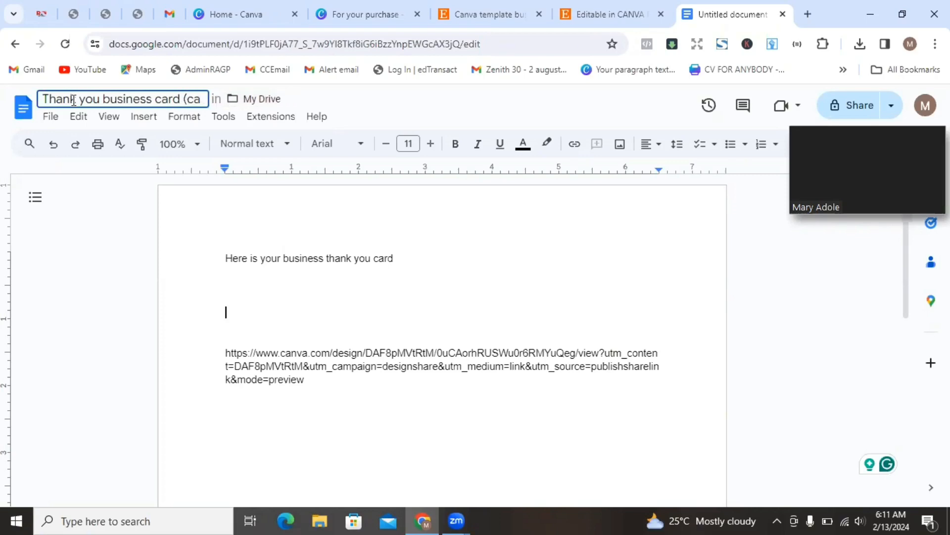
pyautogui.write('nva template)')
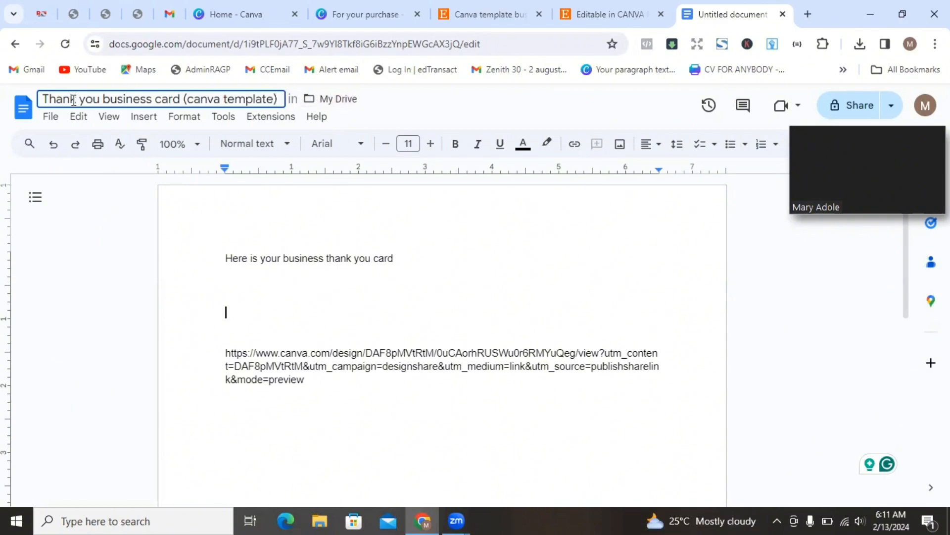
pyautogui.press('Return')
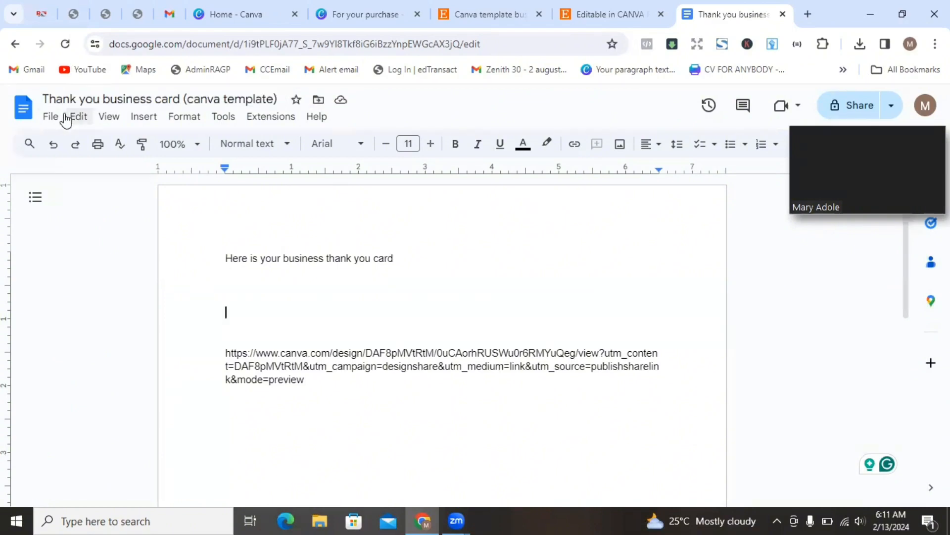
# - Download the document as a PDF Document (.pdf) and return to the document
pyautogui.click(58, 122)
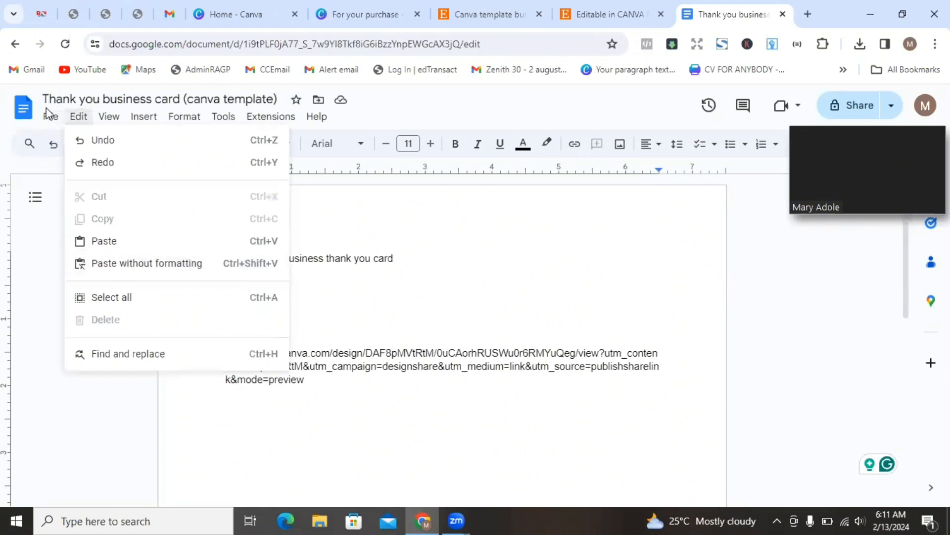
pyautogui.moveTo(93, 272)
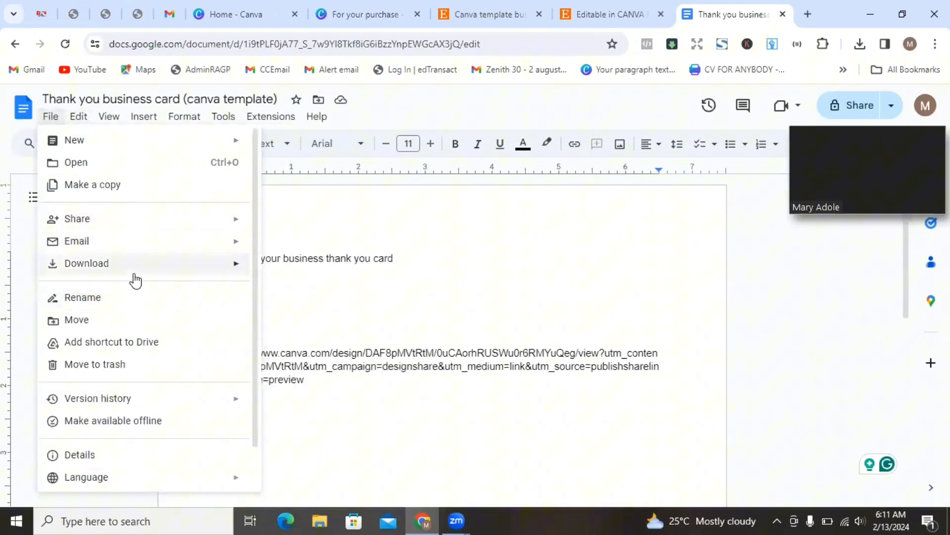
pyautogui.click(307, 335)
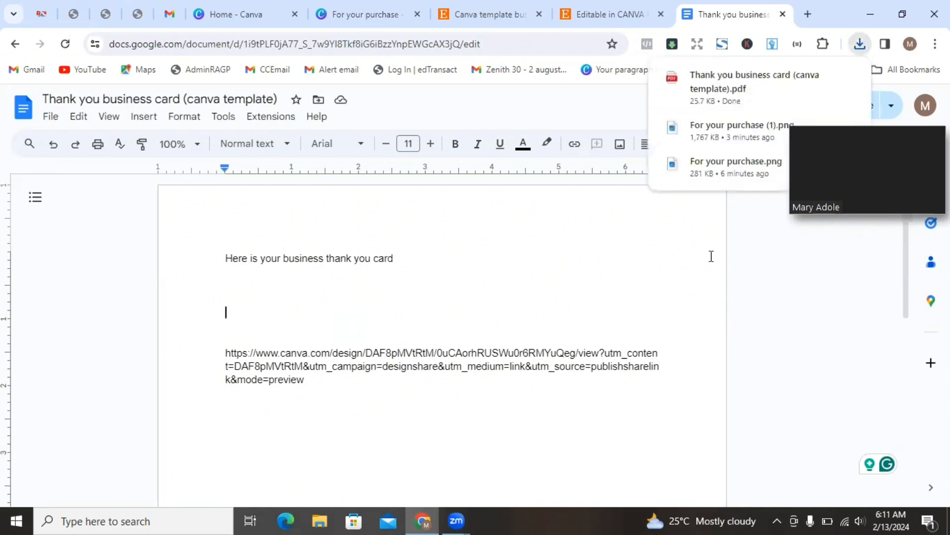
pyautogui.click(764, 279)
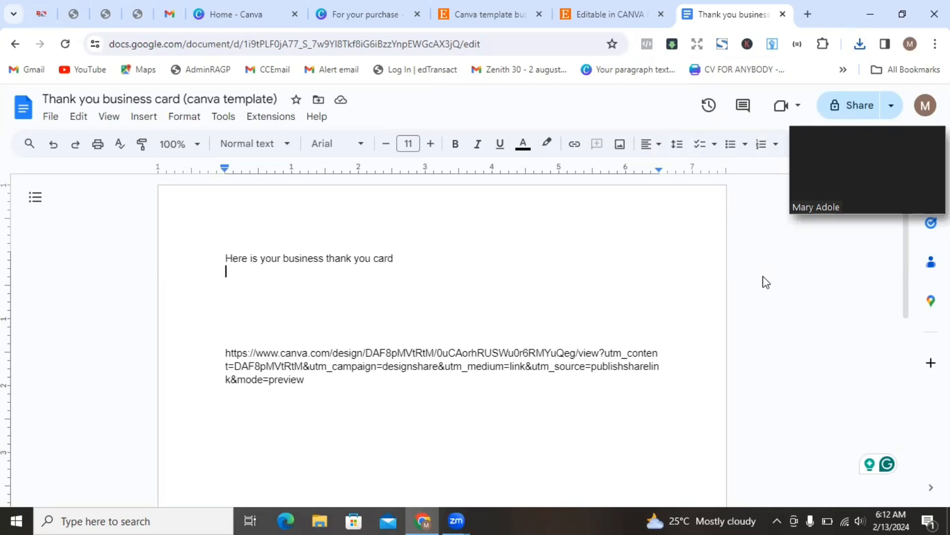
# - Go to Google Drive from the apps grid in a new tab and bring up its New menu
pyautogui.click(807, 14)
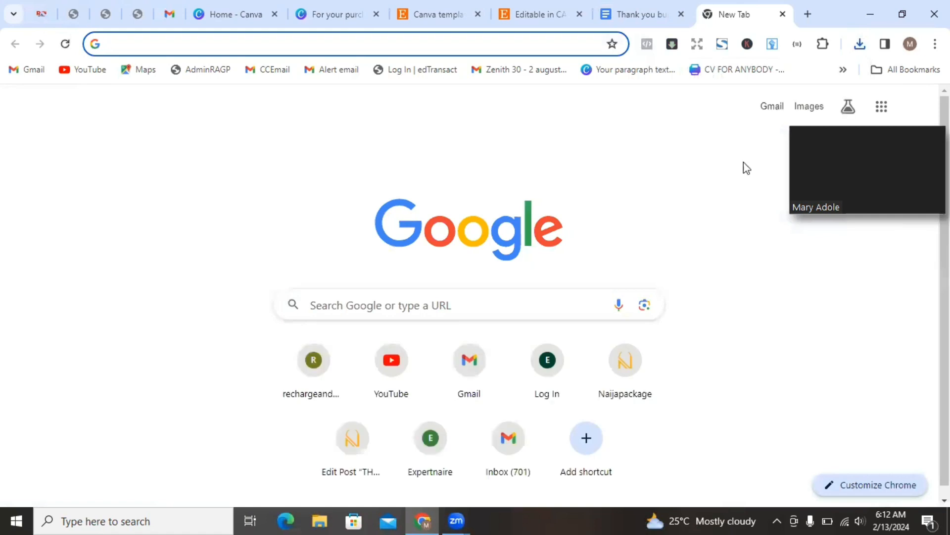
pyautogui.click(881, 113)
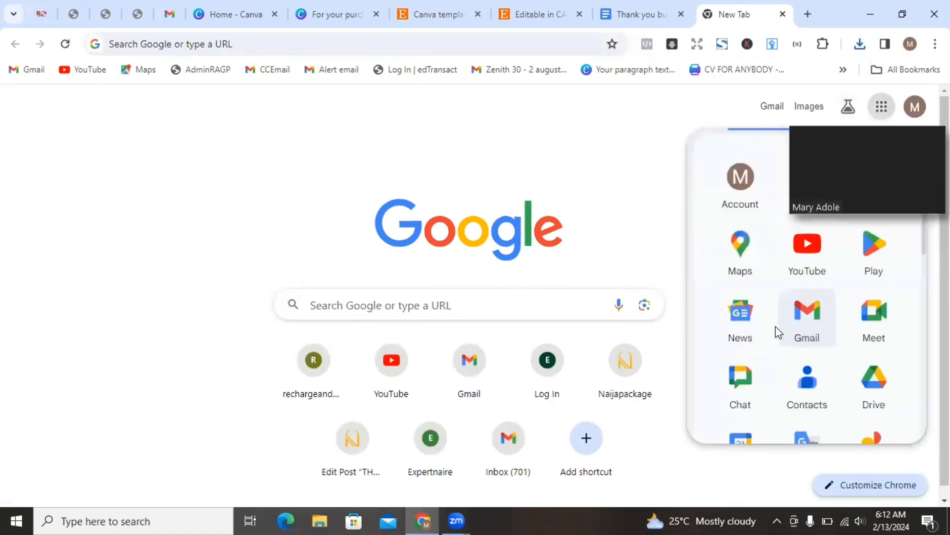
pyautogui.click(875, 405)
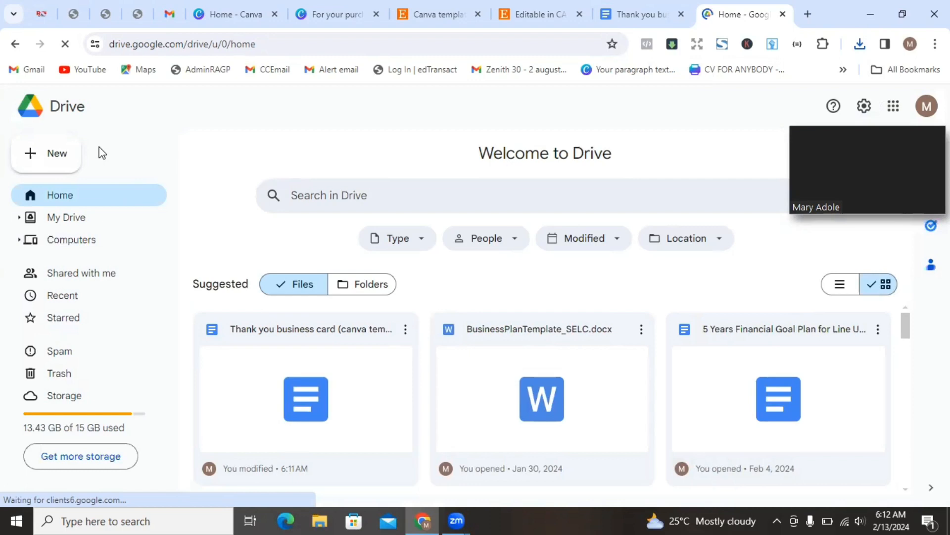
pyautogui.click(31, 161)
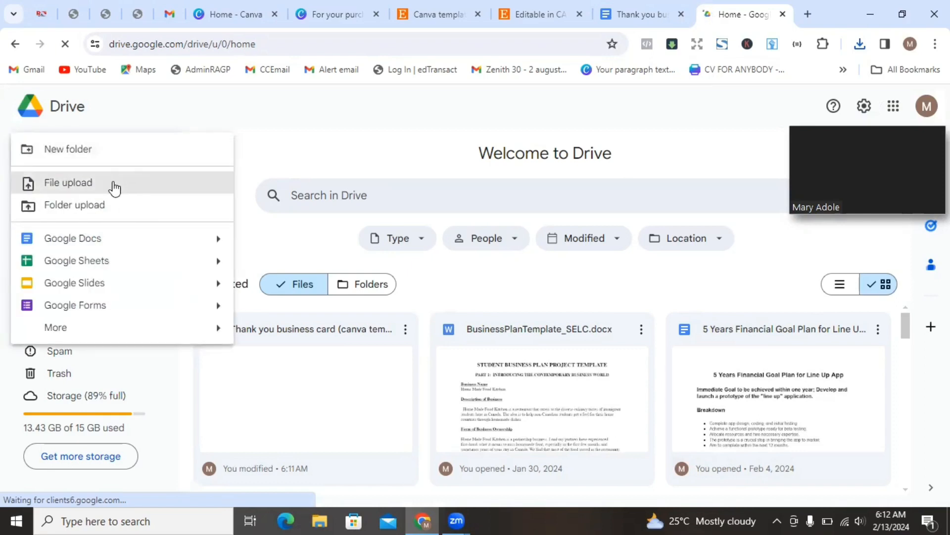
# - Upload the Thank you business card (canva template) PDF from the Downloads folder
pyautogui.click(103, 183)
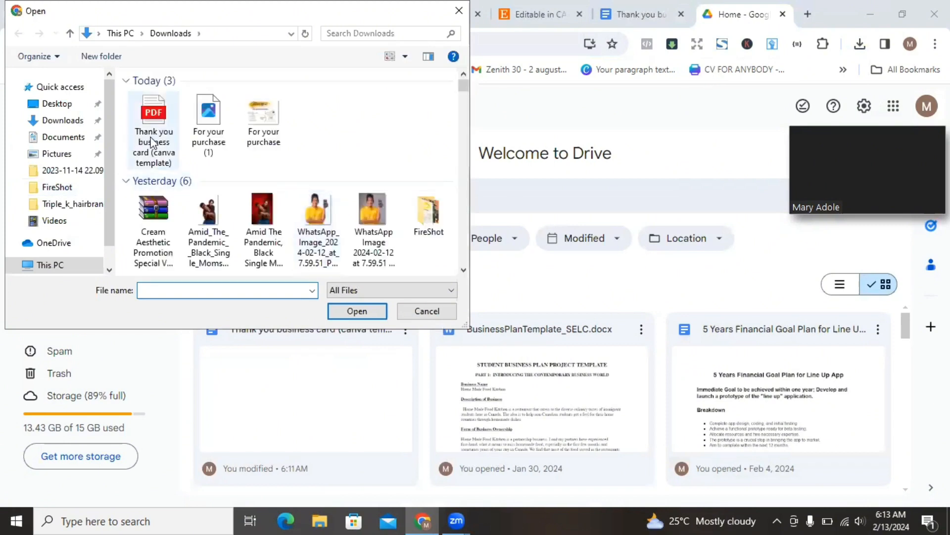
pyautogui.click(154, 143)
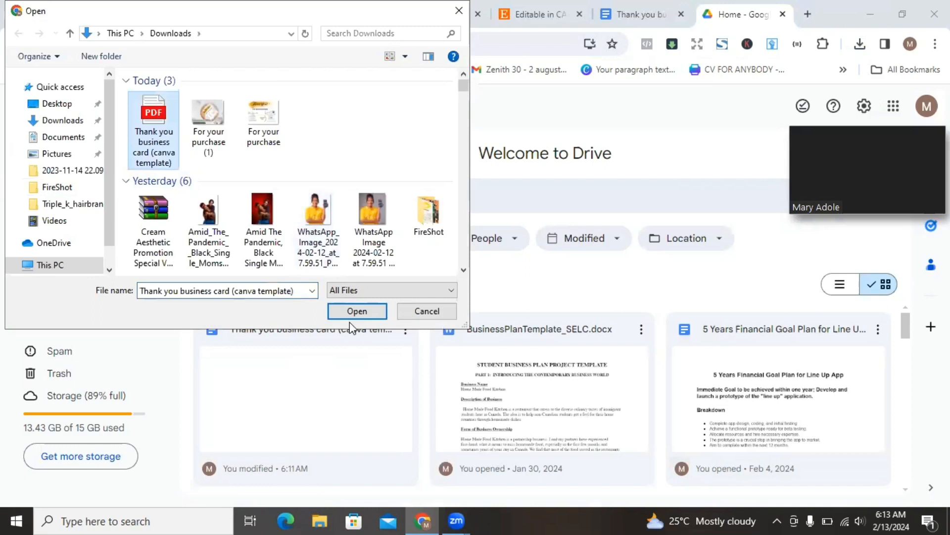
pyautogui.click(341, 312)
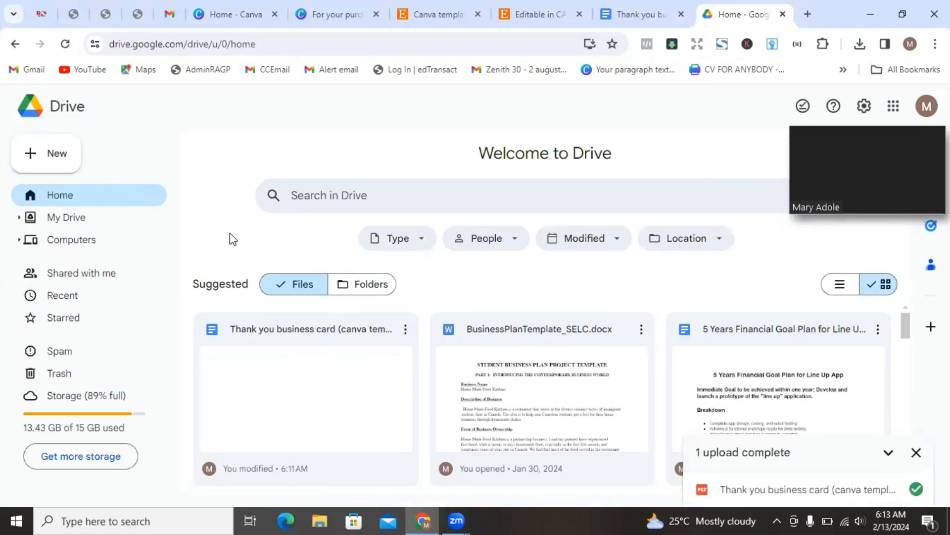
# - Set the uploaded PDF's general access to Anyone with the link and copy its share link
pyautogui.click(65, 44)
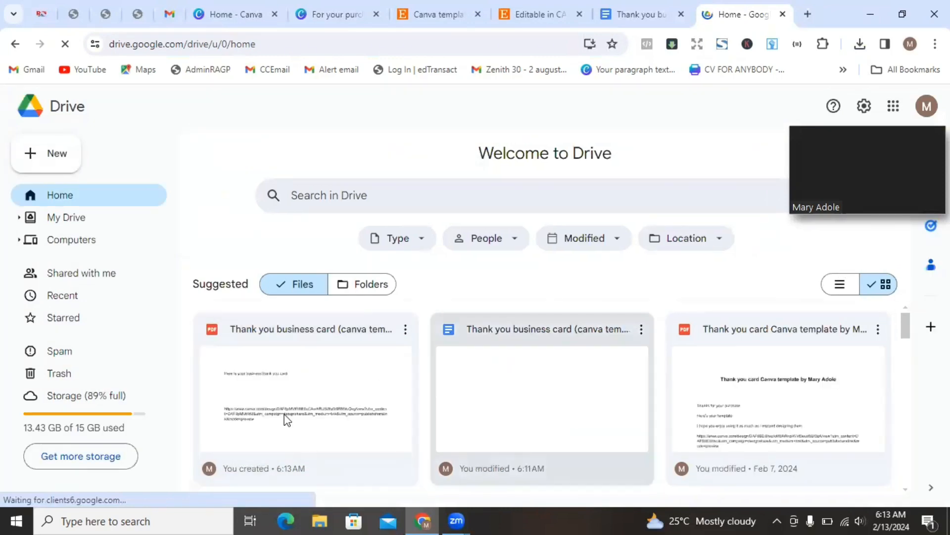
pyautogui.click(406, 331)
pyautogui.click(406, 330)
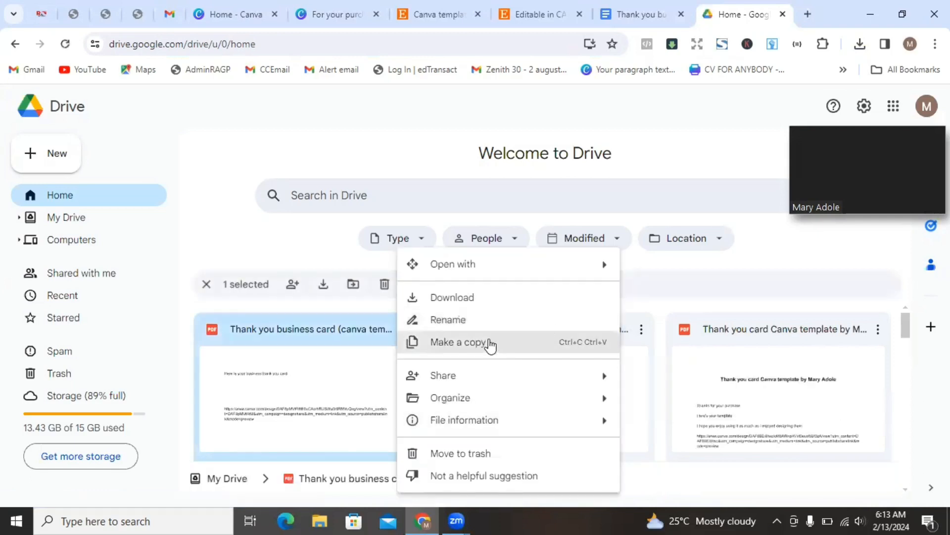
pyautogui.moveTo(604, 374)
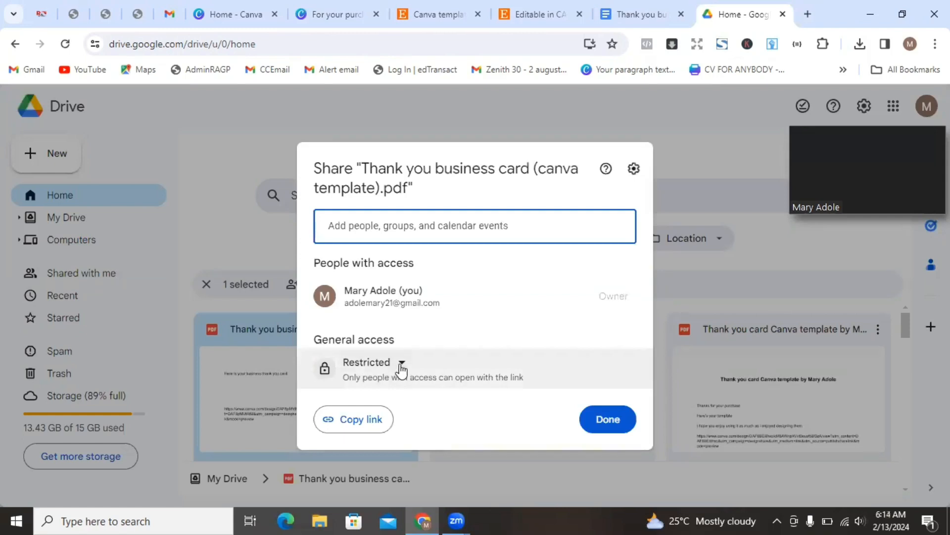
pyautogui.click(402, 366)
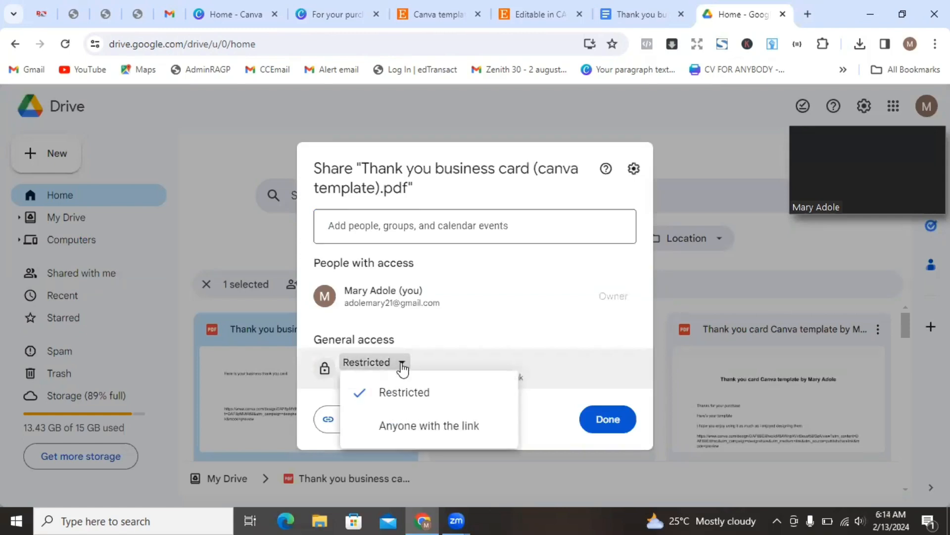
pyautogui.click(429, 427)
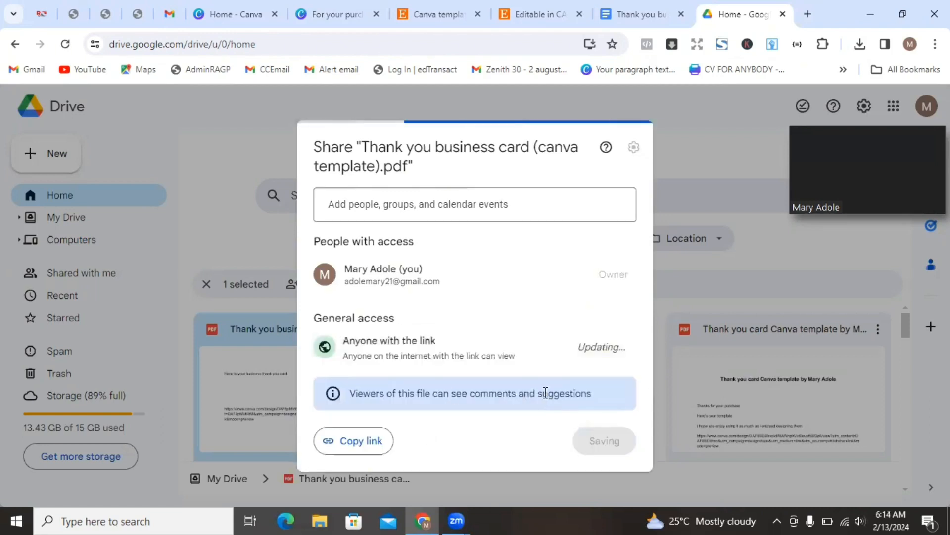
pyautogui.click(360, 442)
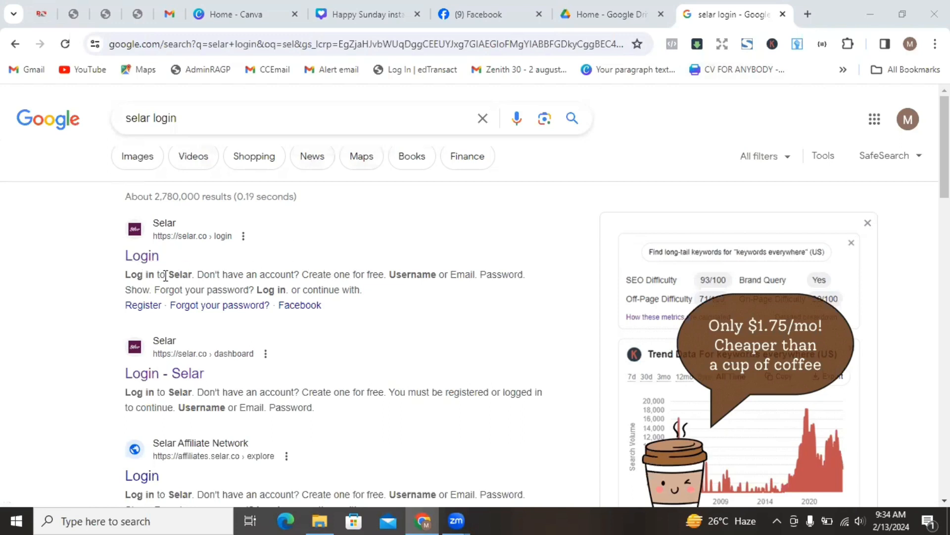
# - Follow the Selar Login search result through to the Creator dashboard showing 9 products
pyautogui.click(144, 258)
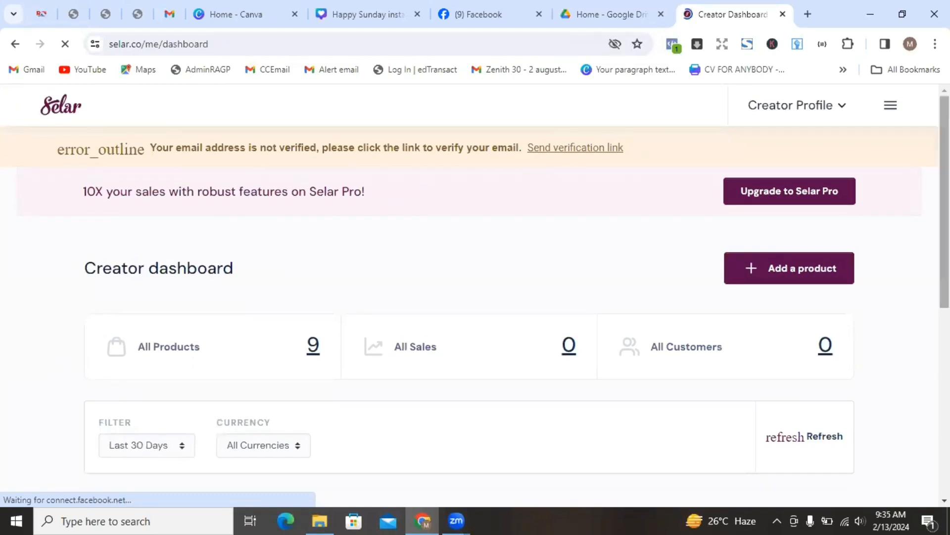
pyautogui.scroll(-7, 926, 346)
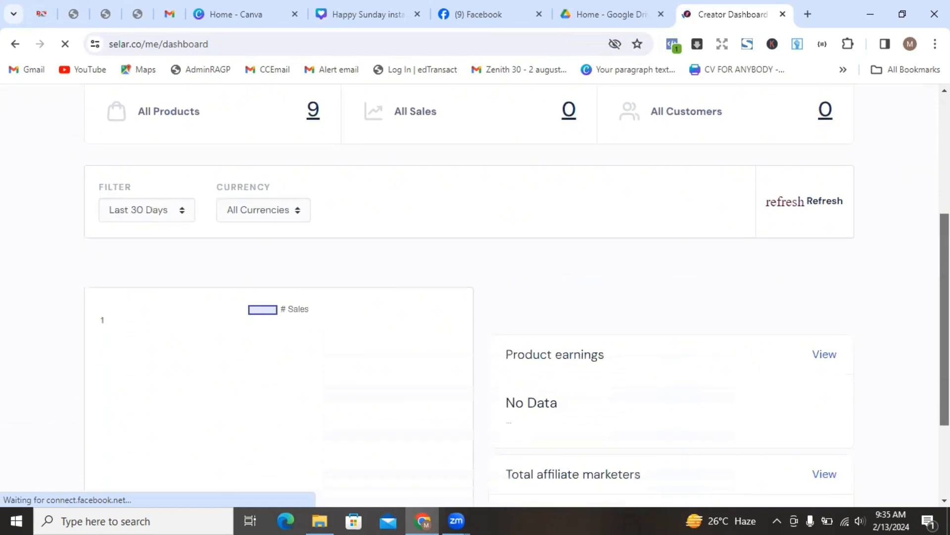
pyautogui.scroll(5, 925, 346)
pyautogui.scroll(3, 926, 346)
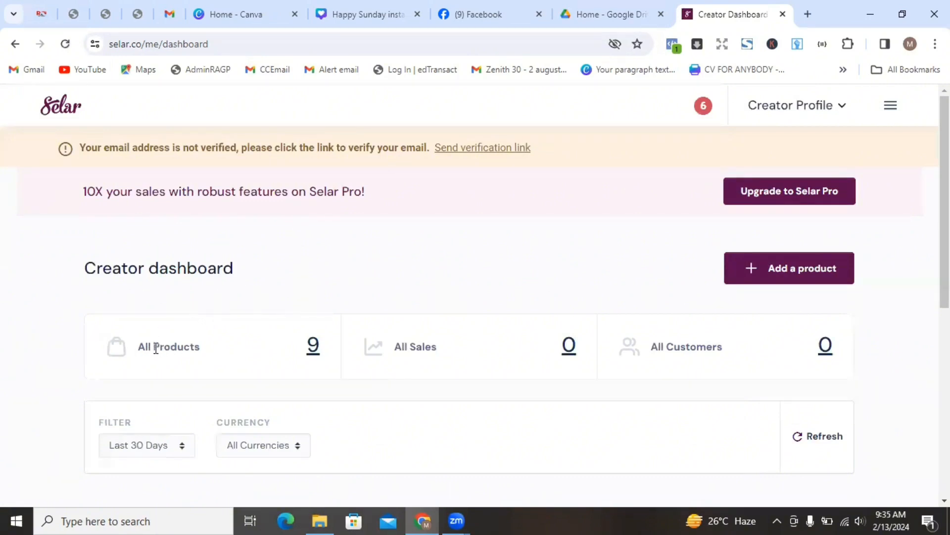
# - Go to All Products and bring up the three-dot menu for the Business Thank you Card listing
pyautogui.click(314, 352)
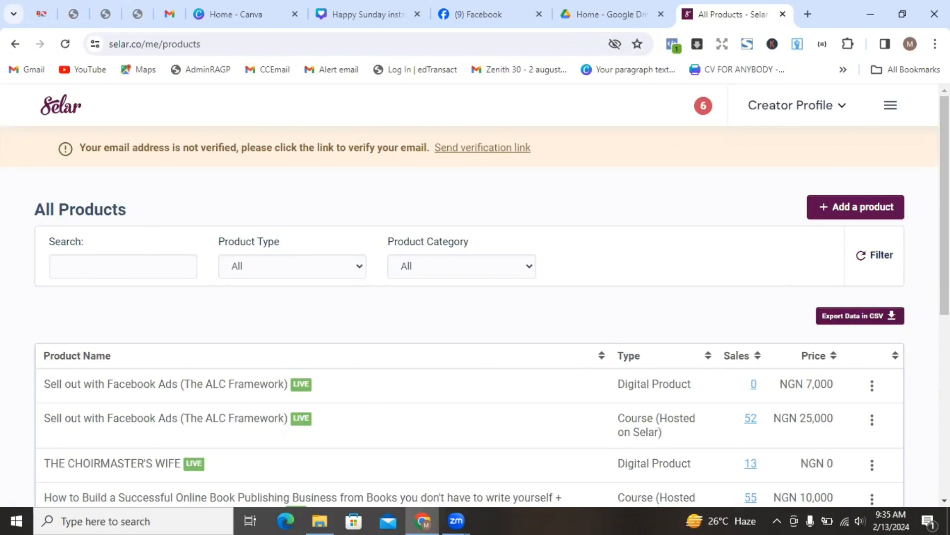
pyautogui.scroll(-4, 475, 297)
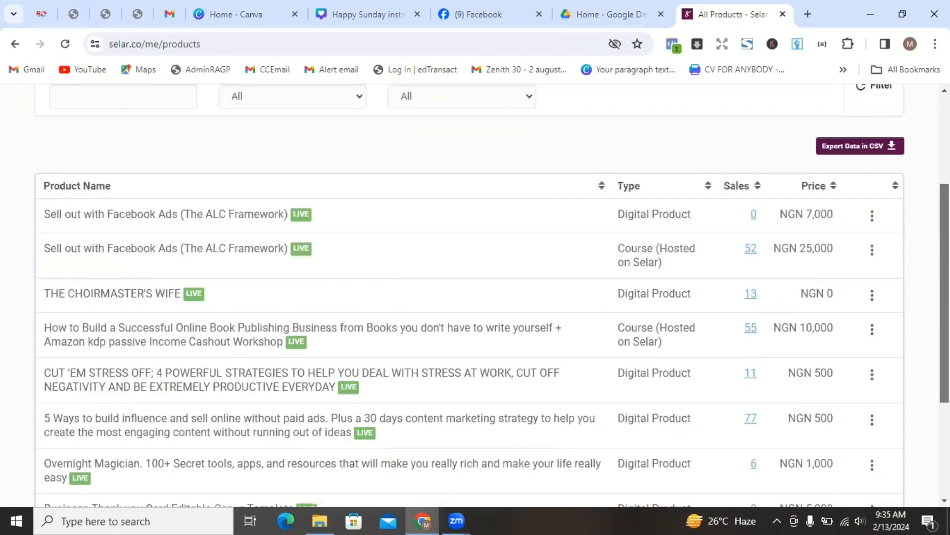
pyautogui.scroll(-2, 476, 297)
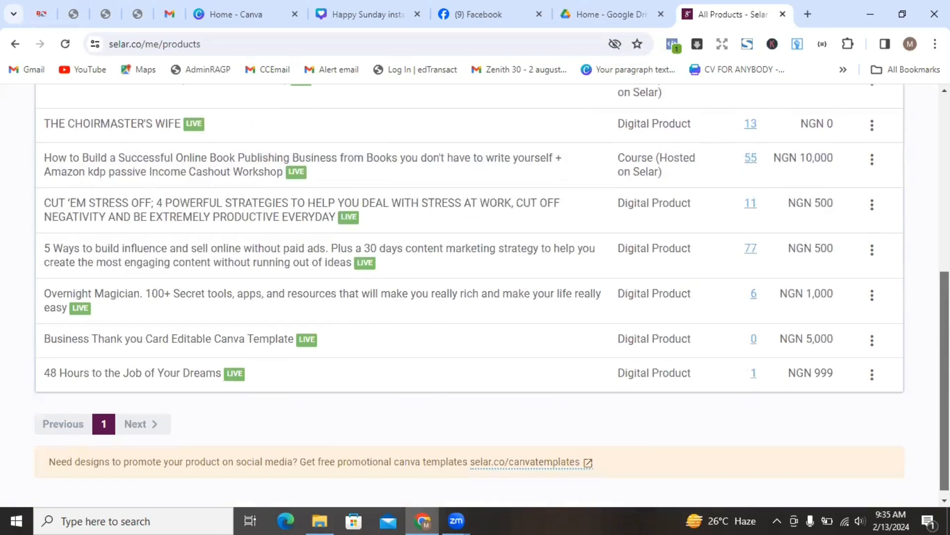
pyautogui.scroll(2, 475, 292)
pyautogui.scroll(-2, 475, 293)
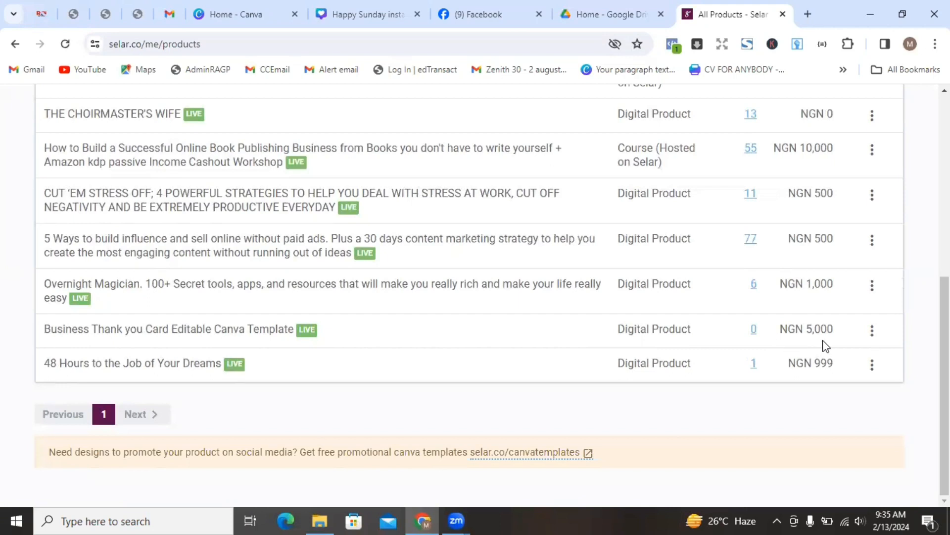
pyautogui.click(874, 335)
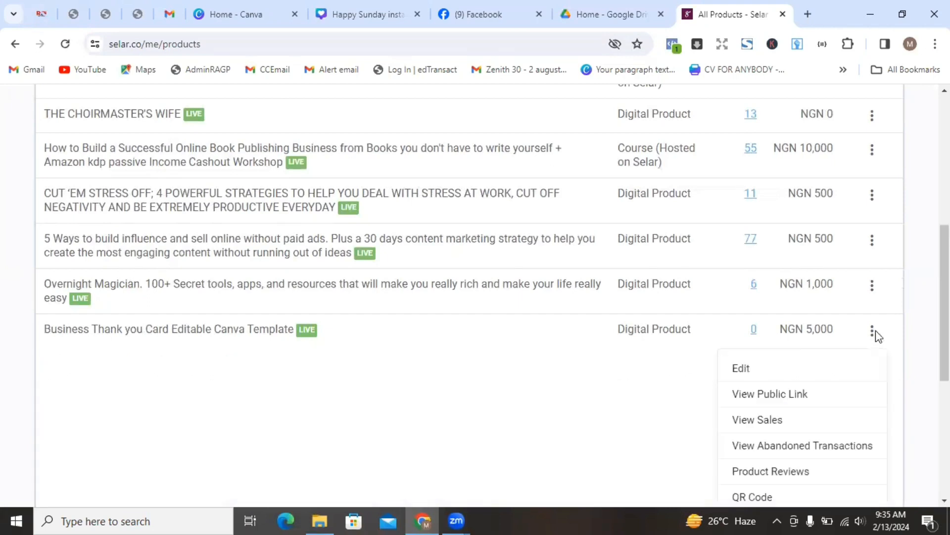
# - Review the live Business Thank you Card page priced NGN 5,000, down from 15,000
pyautogui.click(767, 395)
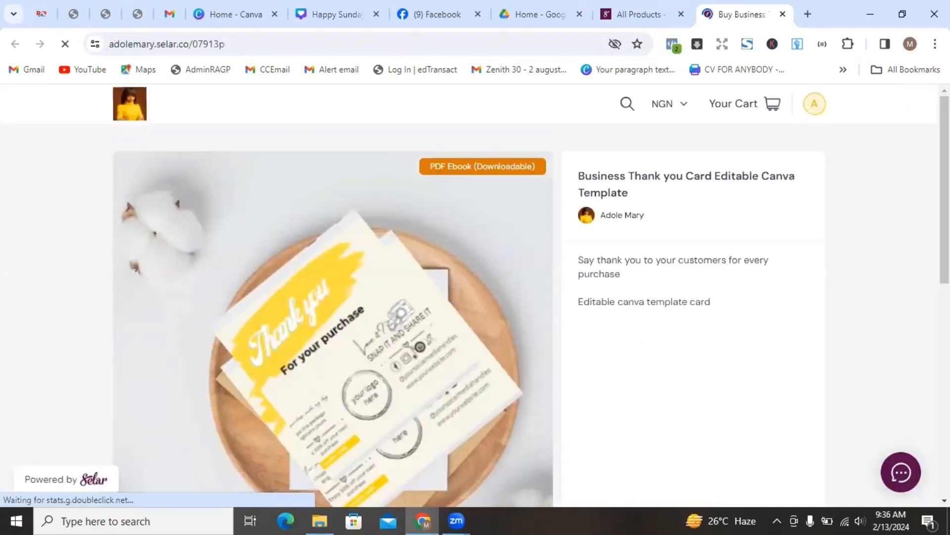
pyautogui.scroll(-3, 475, 297)
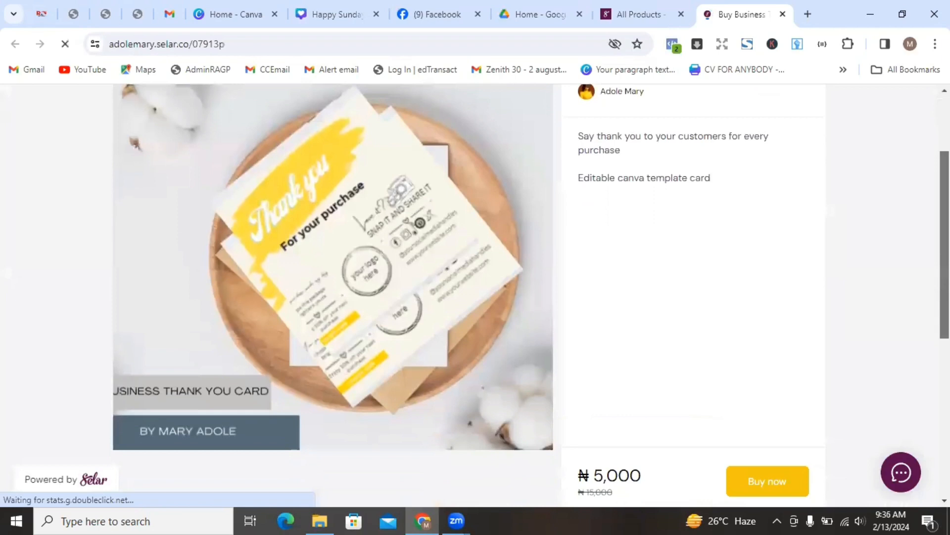
pyautogui.scroll(4, 475, 297)
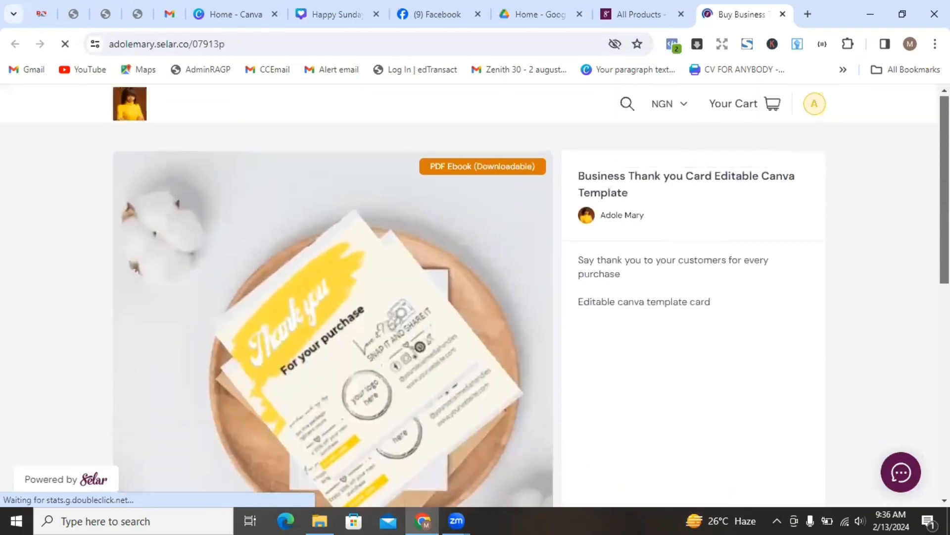
pyautogui.moveTo(945, 174); pyautogui.dragTo(921, 162)
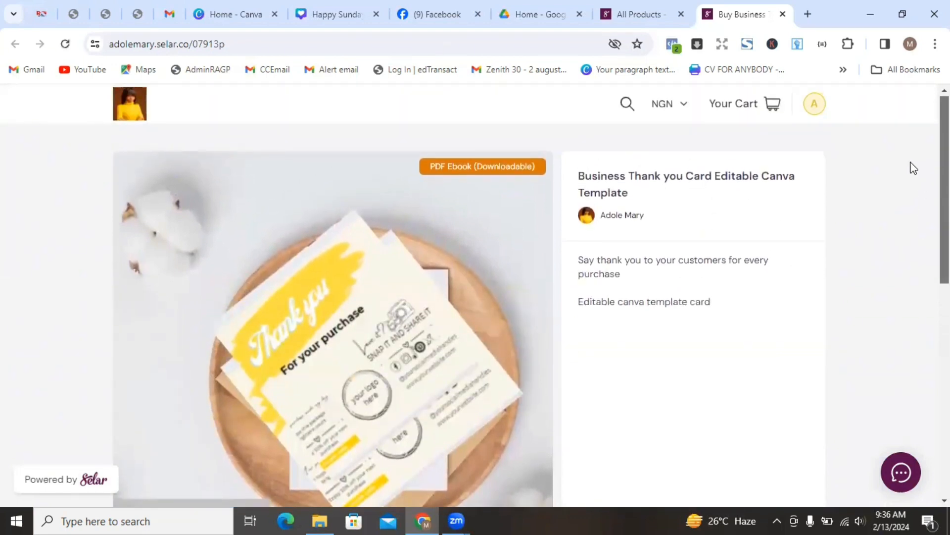
pyautogui.scroll(-5, 476, 295)
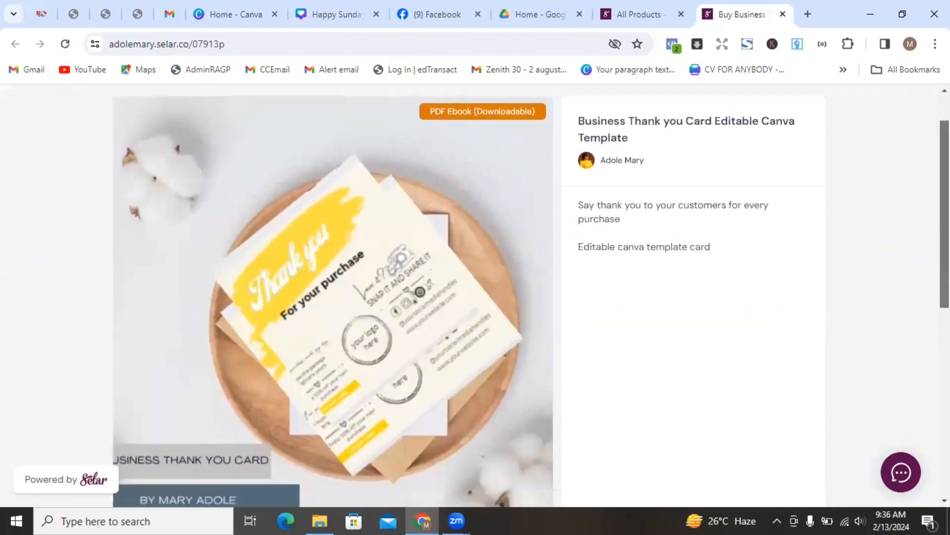
pyautogui.scroll(5, 475, 296)
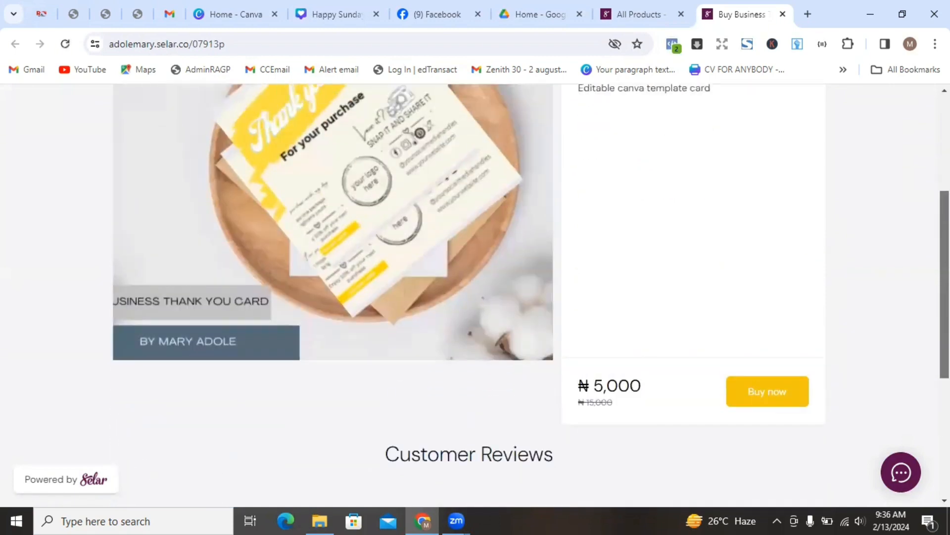
pyautogui.scroll(1, 718, 272)
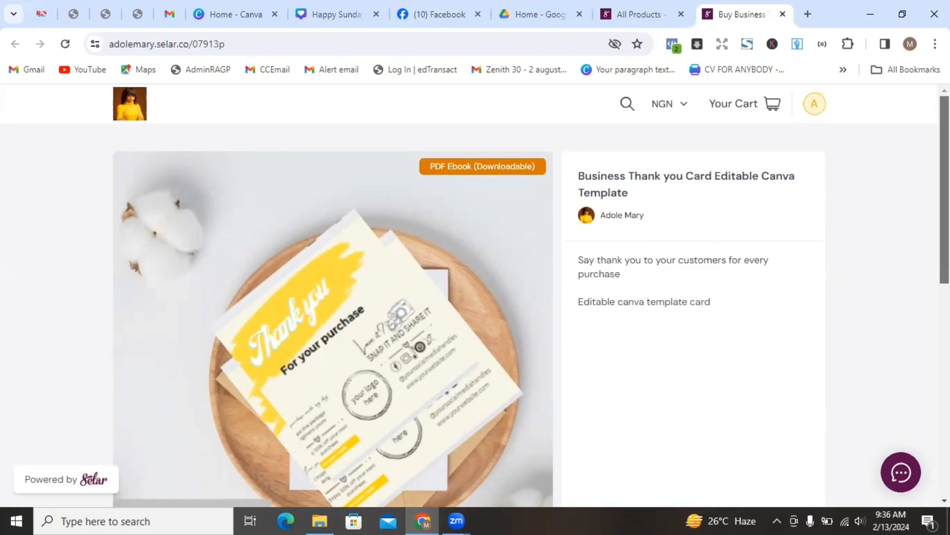
pyautogui.scroll(-7, 476, 297)
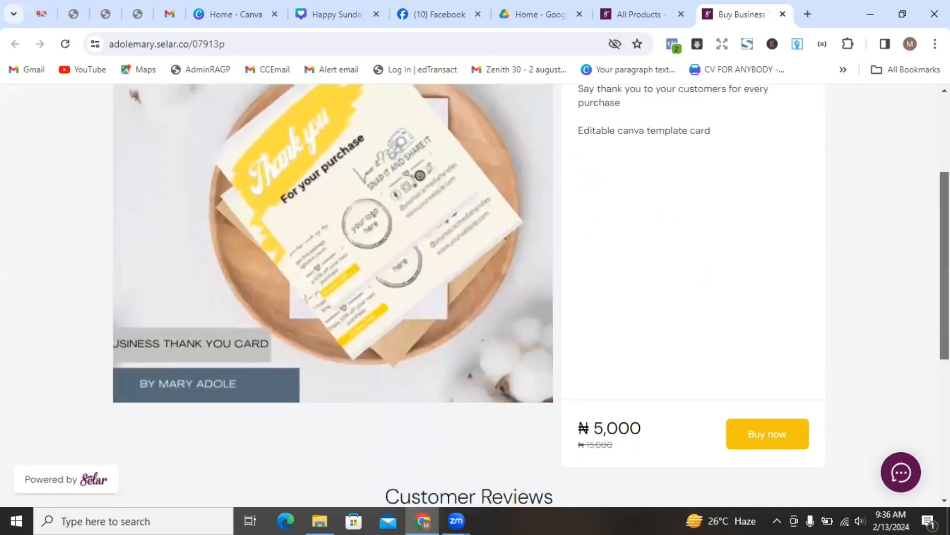
pyautogui.scroll(3, 476, 297)
pyautogui.scroll(4, 475, 297)
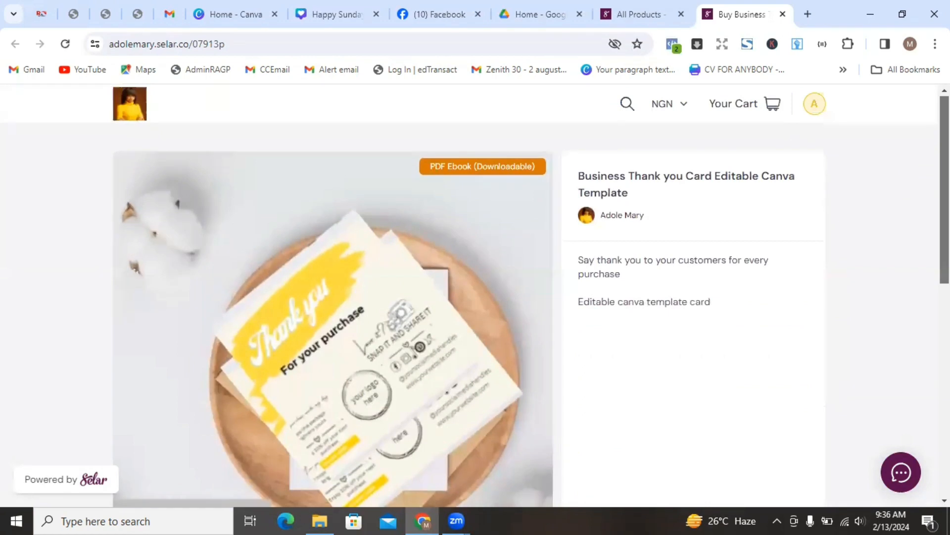
pyautogui.scroll(-4, 475, 297)
pyautogui.scroll(4, 475, 297)
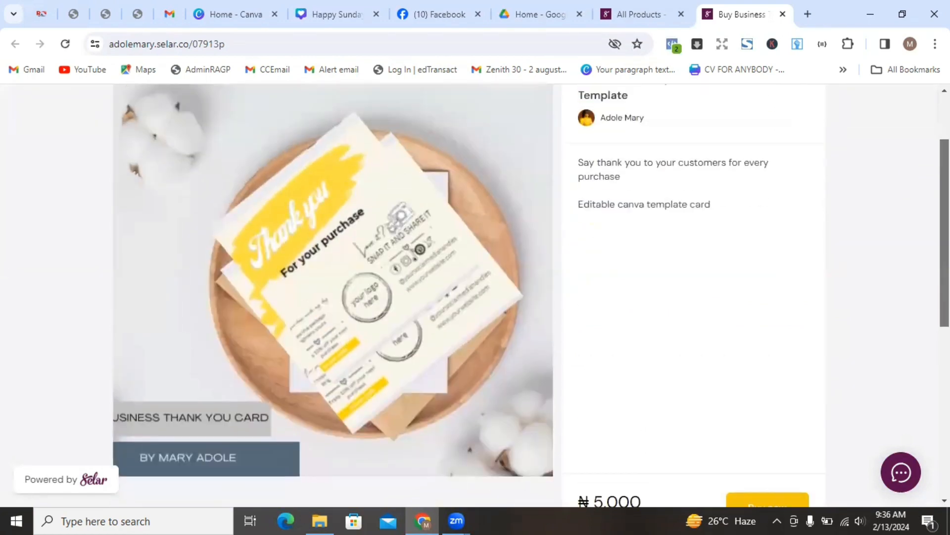
pyautogui.scroll(1, 475, 297)
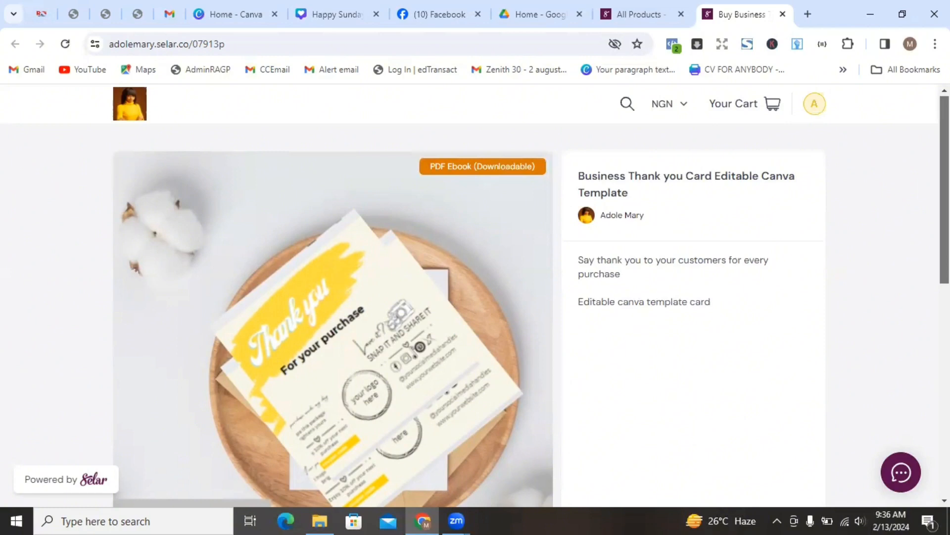
pyautogui.scroll(-5, 927, 290)
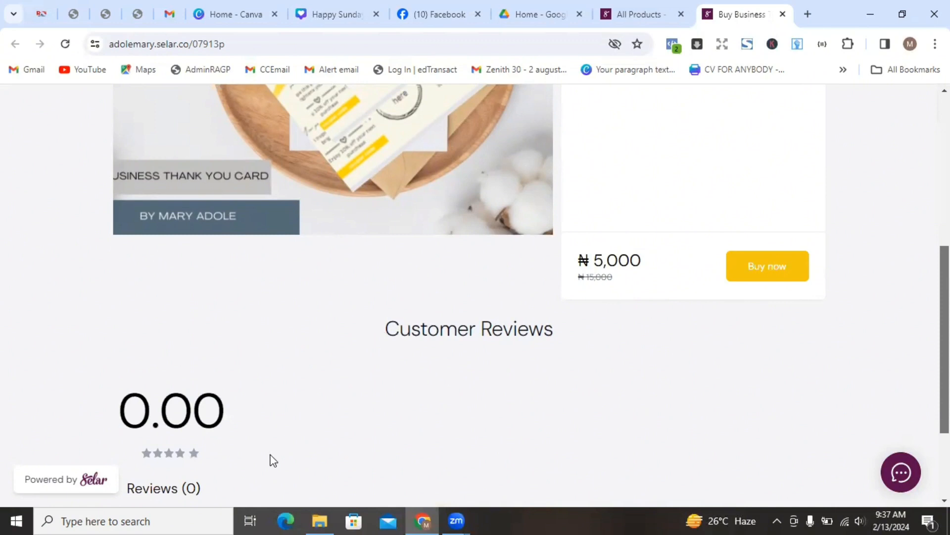
pyautogui.scroll(-3, 475, 294)
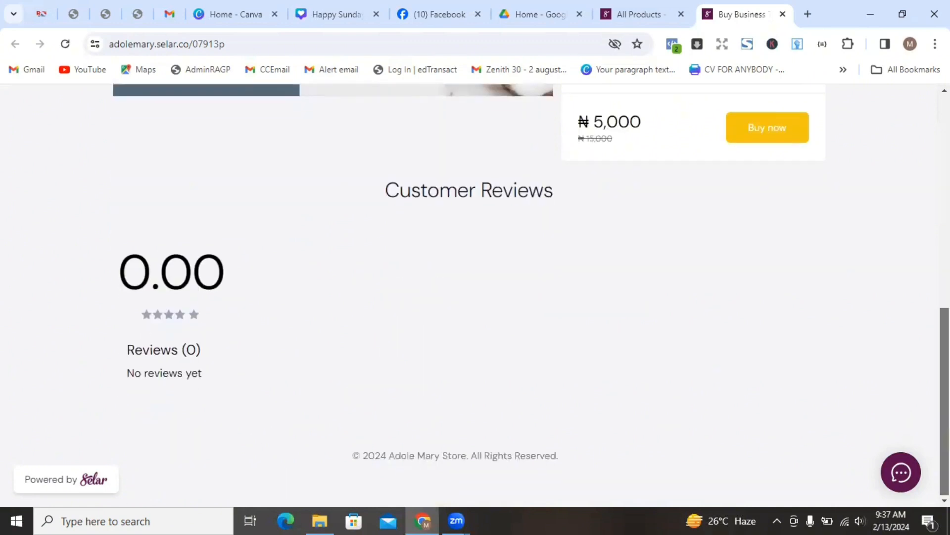
pyautogui.scroll(8, 475, 295)
pyautogui.scroll(1, 475, 294)
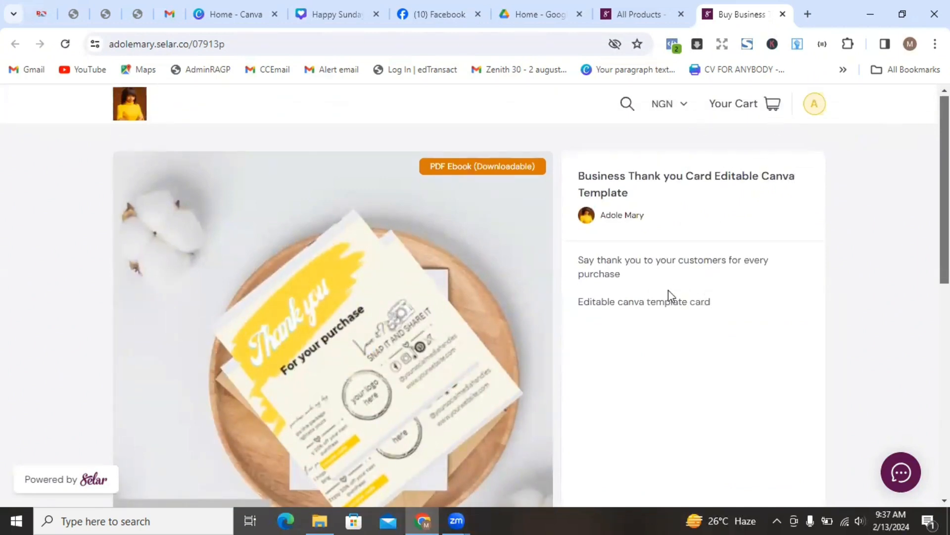
# - From All Products, add a new Digital Product and reach its empty Product details form
pyautogui.click(628, 14)
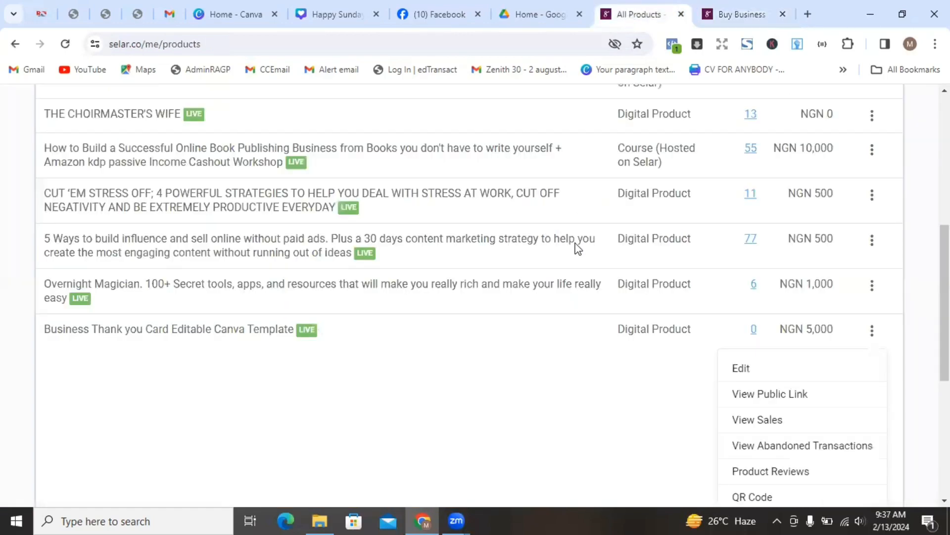
pyautogui.scroll(7, 476, 295)
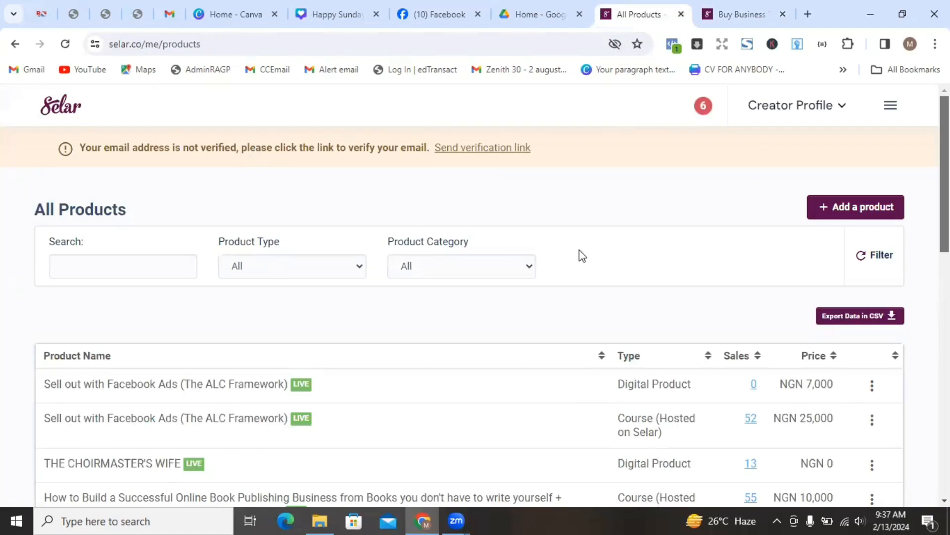
pyautogui.click(823, 213)
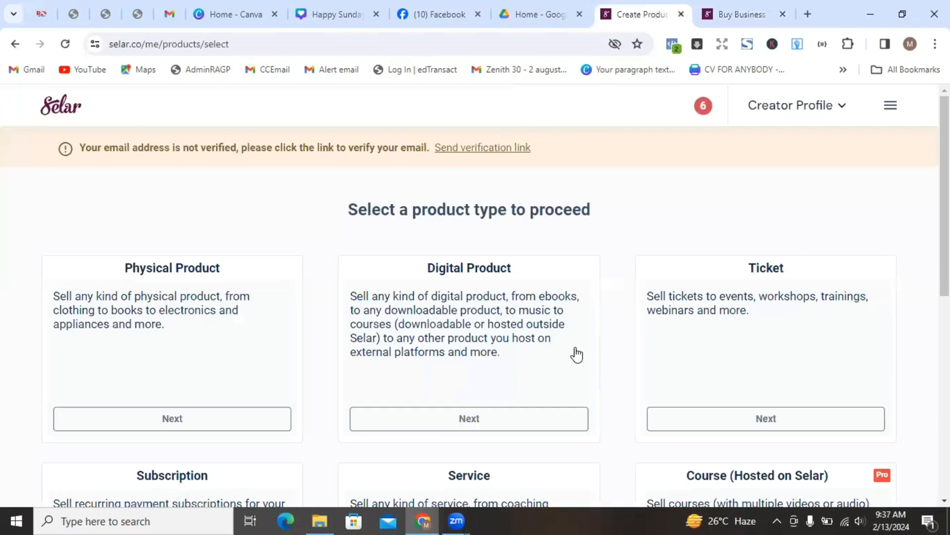
pyautogui.click(469, 428)
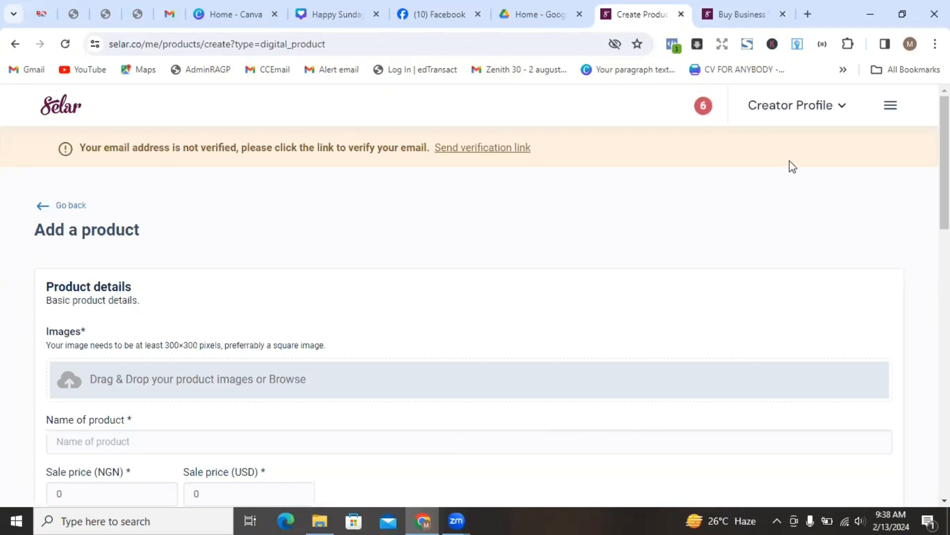
pyautogui.scroll(-3, 475, 297)
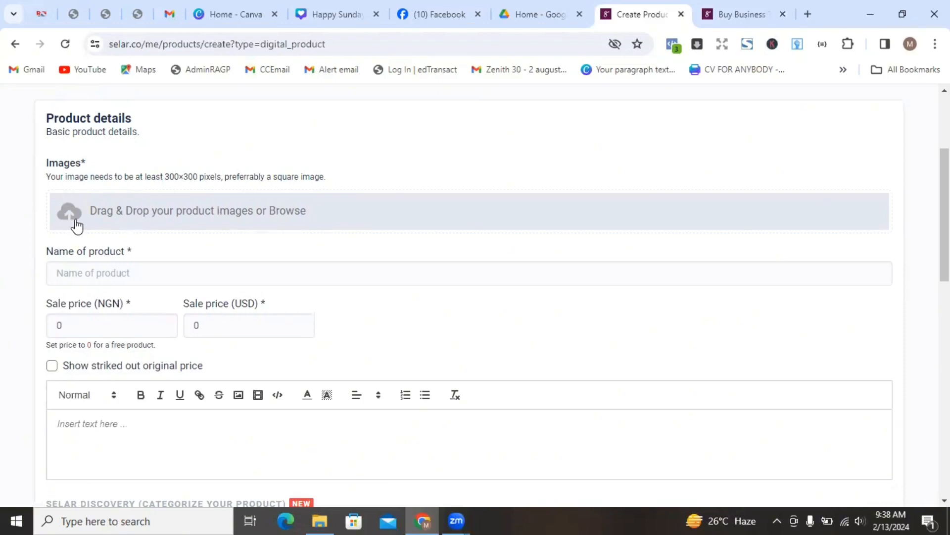
# - Open the 'For your purchase' Canva design from Recent designs, then return to Selar's form
pyautogui.click(329, 15)
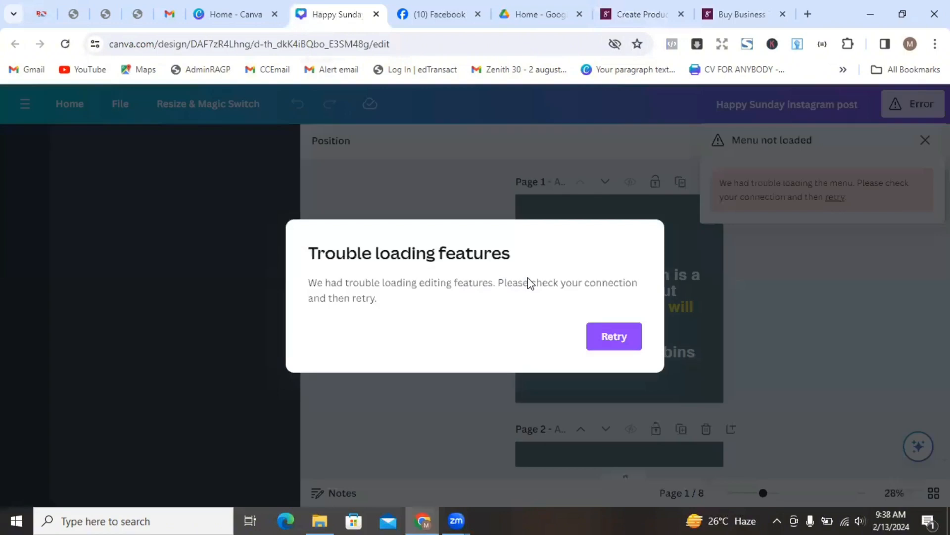
pyautogui.click(819, 261)
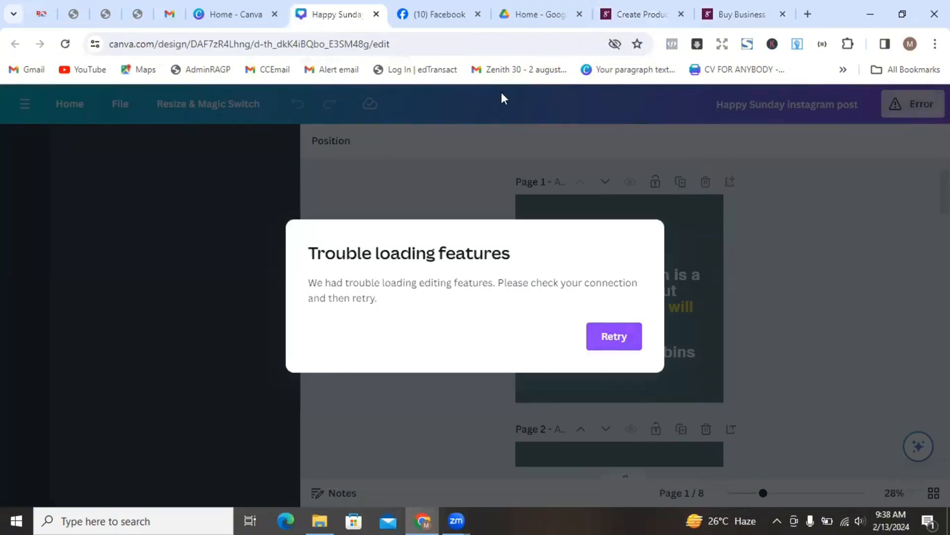
pyautogui.click(236, 14)
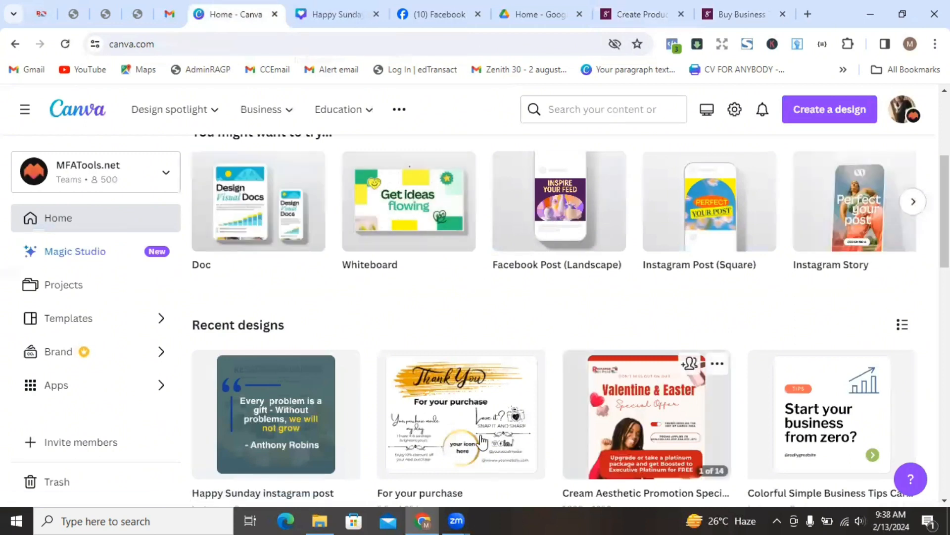
pyautogui.click(426, 423)
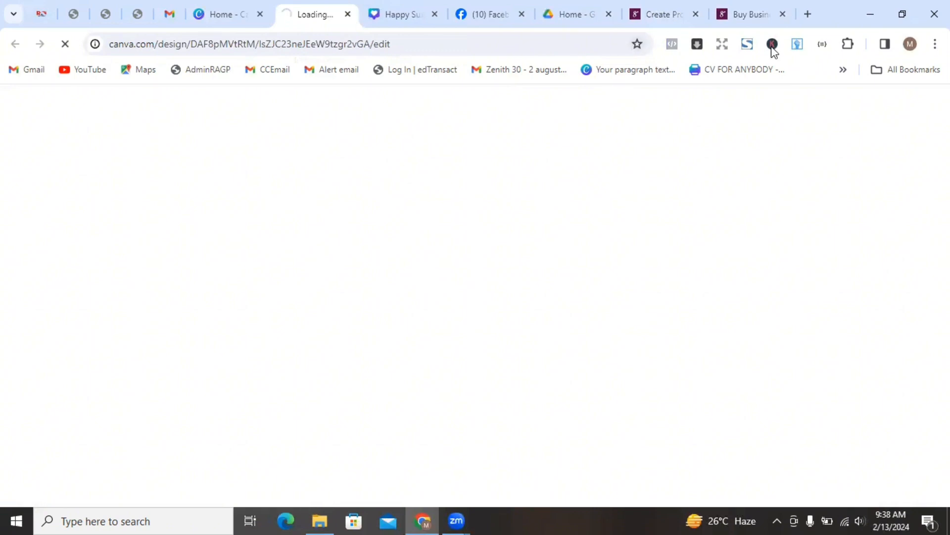
pyautogui.click(652, 15)
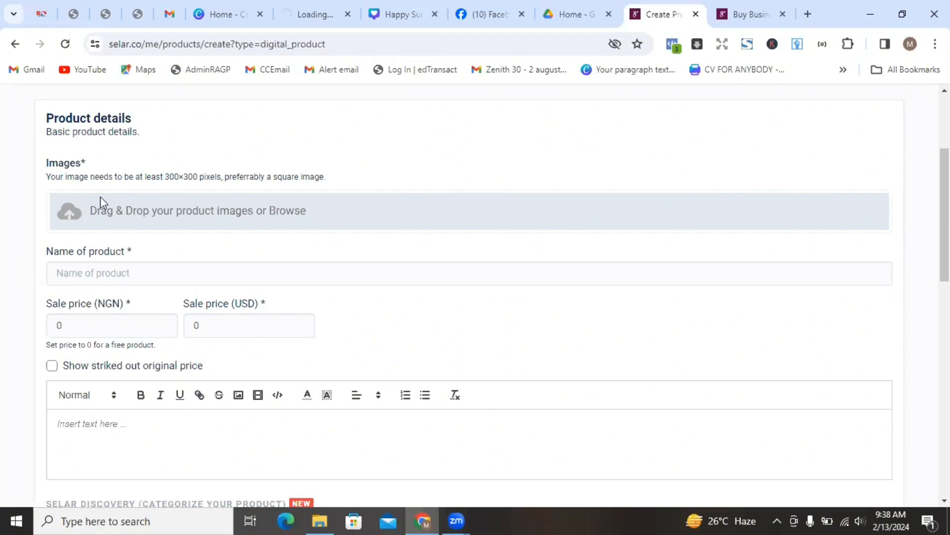
# - Upload the 'For your purchase (1)' PNG mockup from Downloads as the product image
pyautogui.click(68, 218)
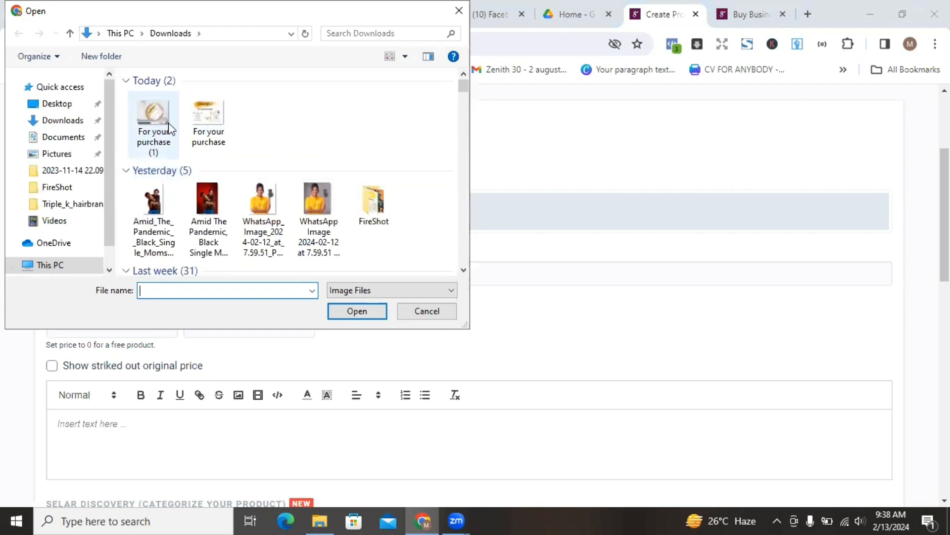
pyautogui.click(152, 131)
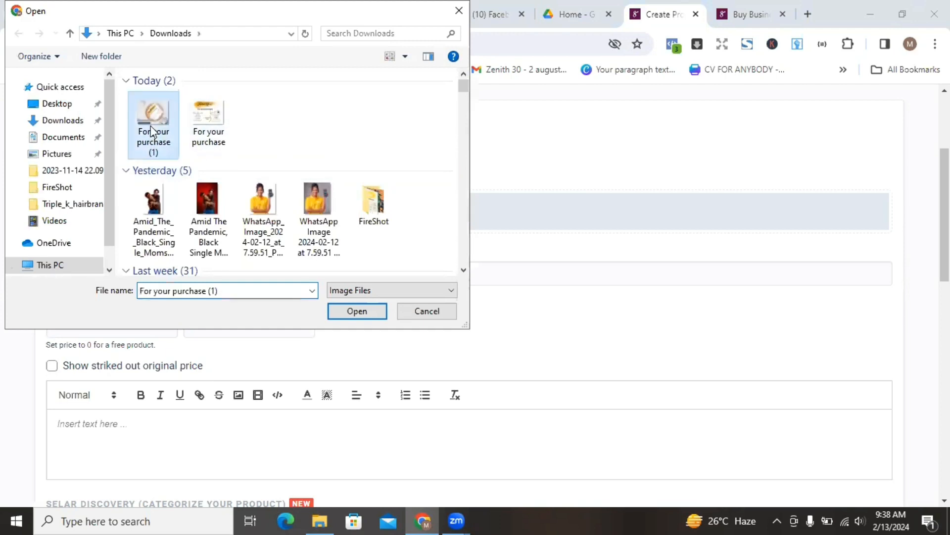
pyautogui.click(350, 314)
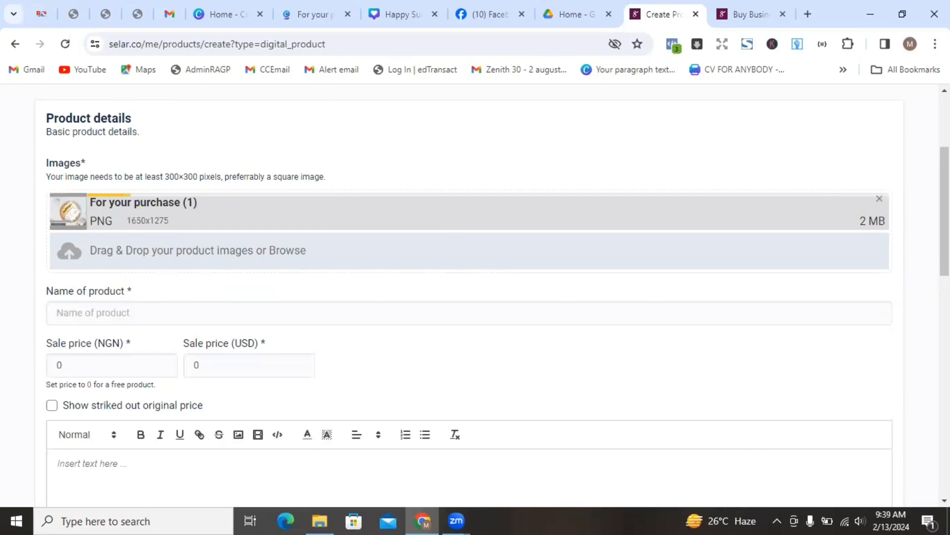
pyautogui.scroll(-1, 475, 297)
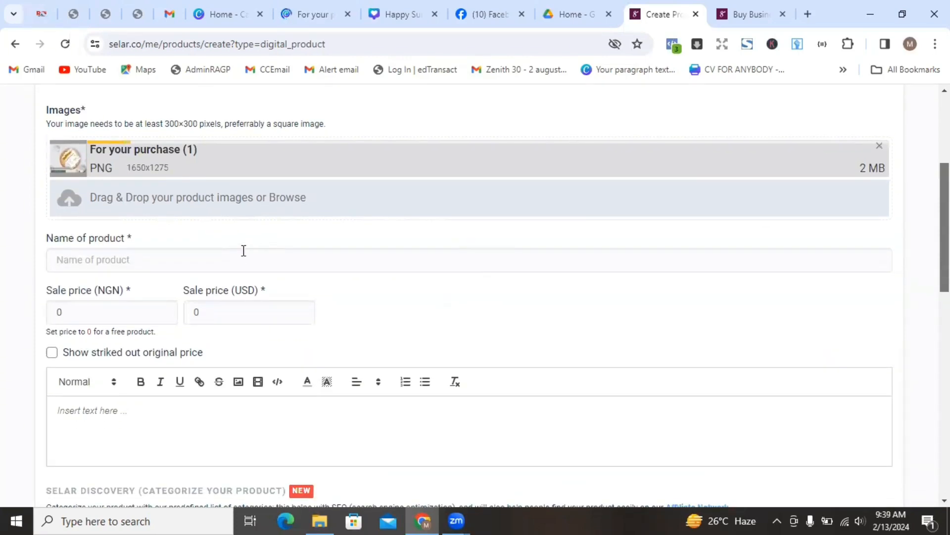
# - Name the product 'Business Thank you Card editable canva template'
pyautogui.click(235, 257)
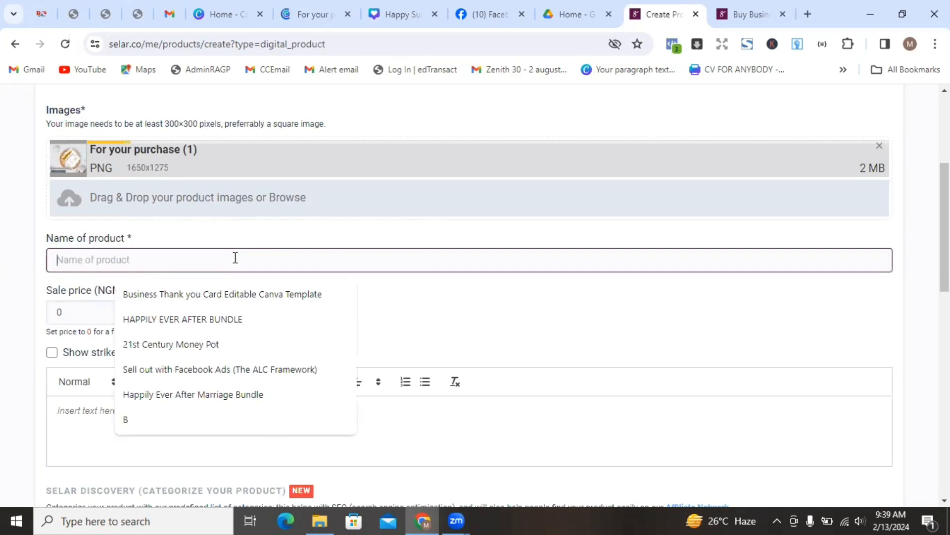
pyautogui.write('Business')
pyautogui.press('BackSpace')
pyautogui.press('BackSpace')
pyautogui.press('BackSpace')
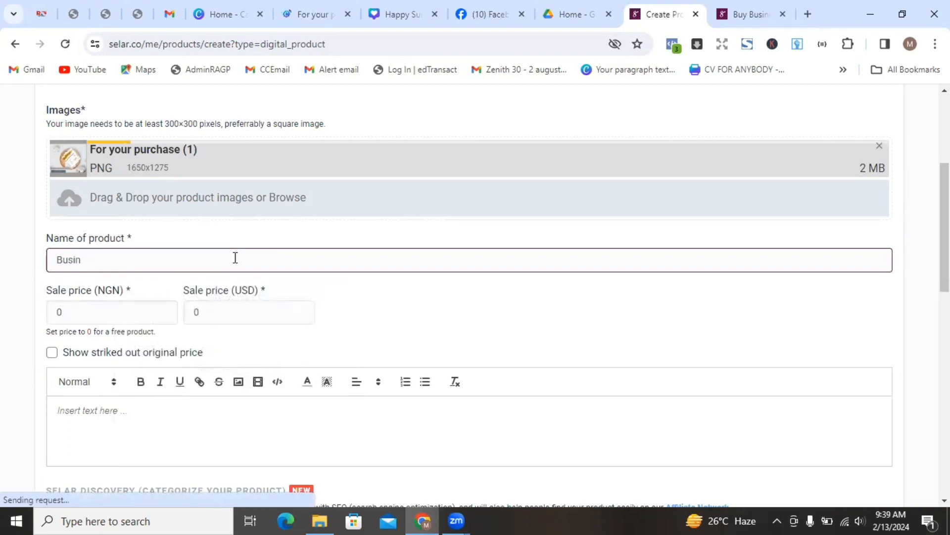
pyautogui.write('ess Thnk')
pyautogui.press('BackSpace')
pyautogui.press('BackSpace')
pyautogui.write('ank you ')
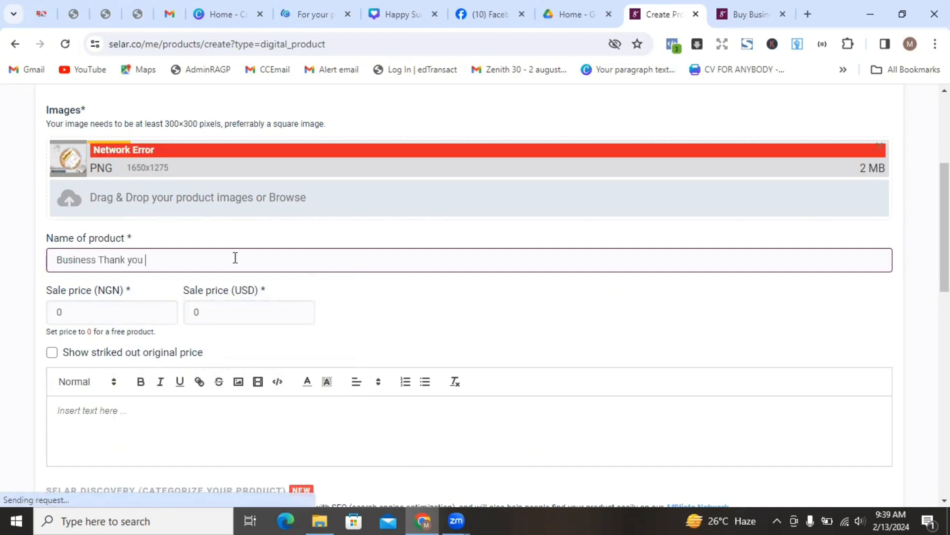
pyautogui.write('Card editable canva template')
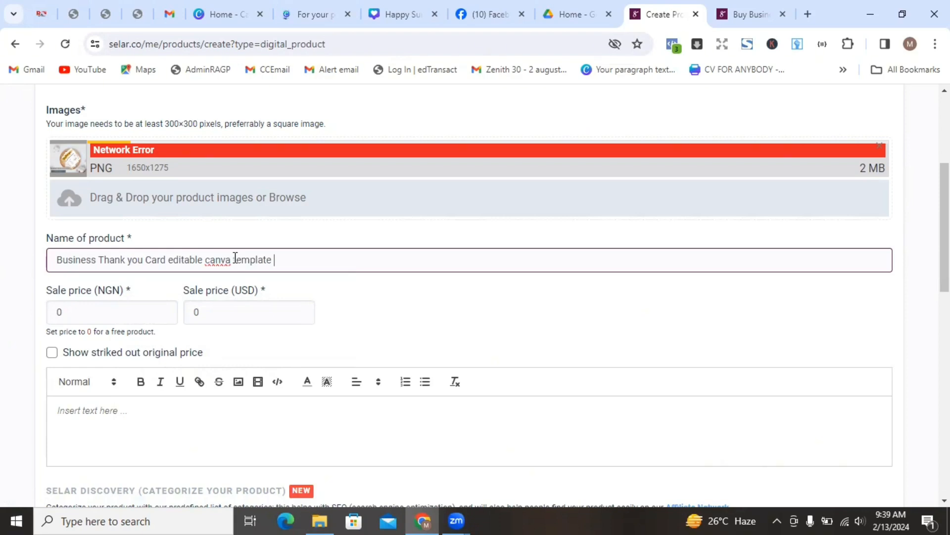
# - Set the sale price to NGN 10000 and USD 10
pyautogui.click(89, 310)
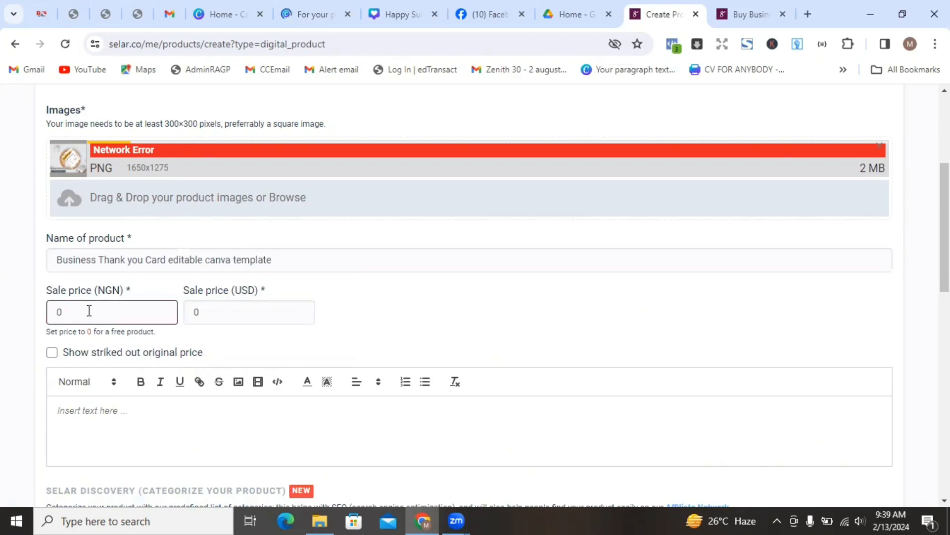
pyautogui.press('BackSpace')
pyautogui.write('10000')
pyautogui.click(240, 313)
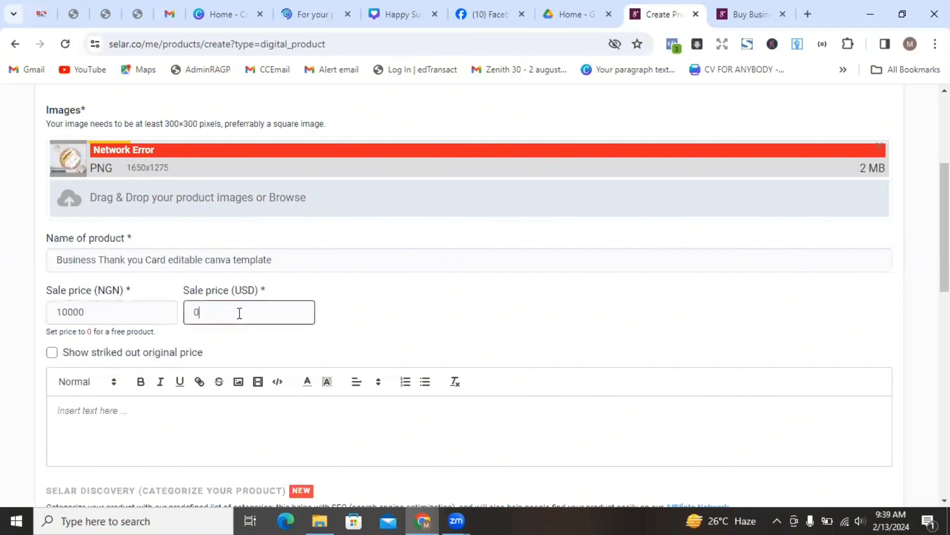
pyautogui.press('BackSpace')
pyautogui.write('10')
# - Show struck-out original prices of NGN 15000 and USD 15
pyautogui.click(52, 353)
pyautogui.click(95, 395)
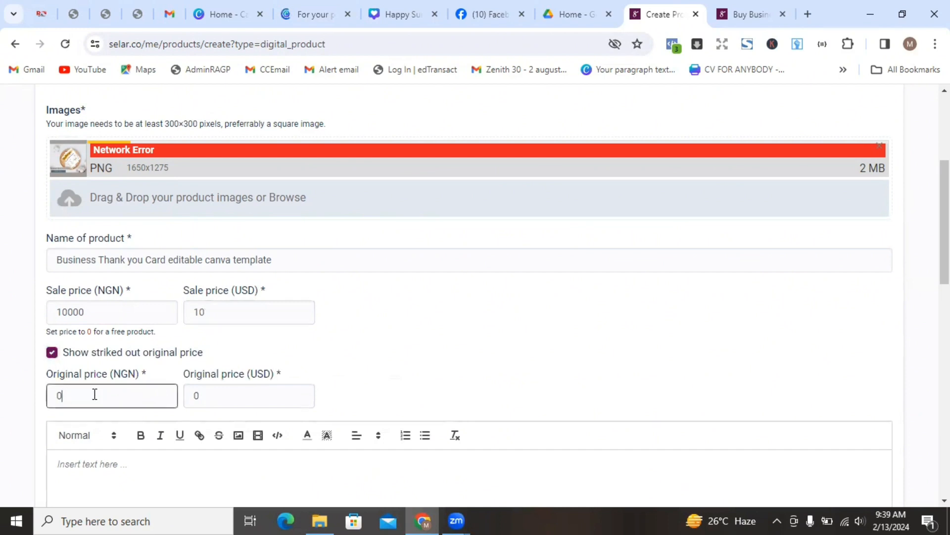
pyautogui.press('BackSpace')
pyautogui.write('150000')
pyautogui.press('BackSpace')
pyautogui.click(252, 389)
pyautogui.write('15')
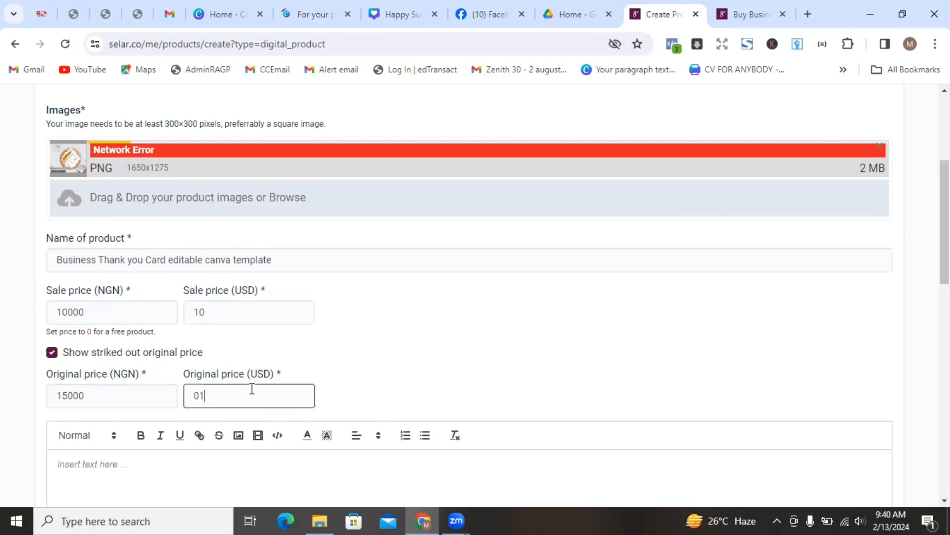
pyautogui.press('BackSpace')
pyautogui.press('BackSpace')
pyautogui.press('BackSpace')
pyautogui.write('15')
pyautogui.scroll(-3, 928, 268)
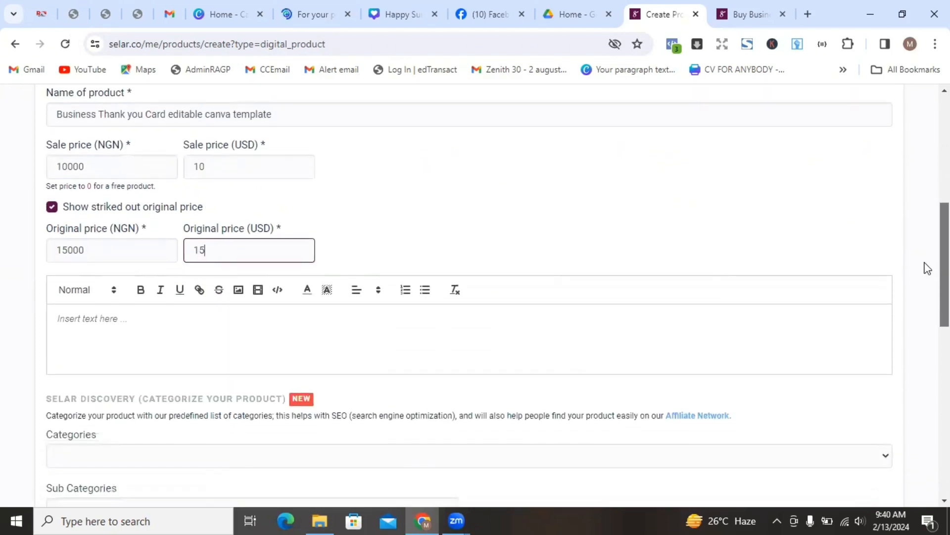
# - Write the first description line: an editable Canva template for thanking customers after every purchase
pyautogui.click(446, 318)
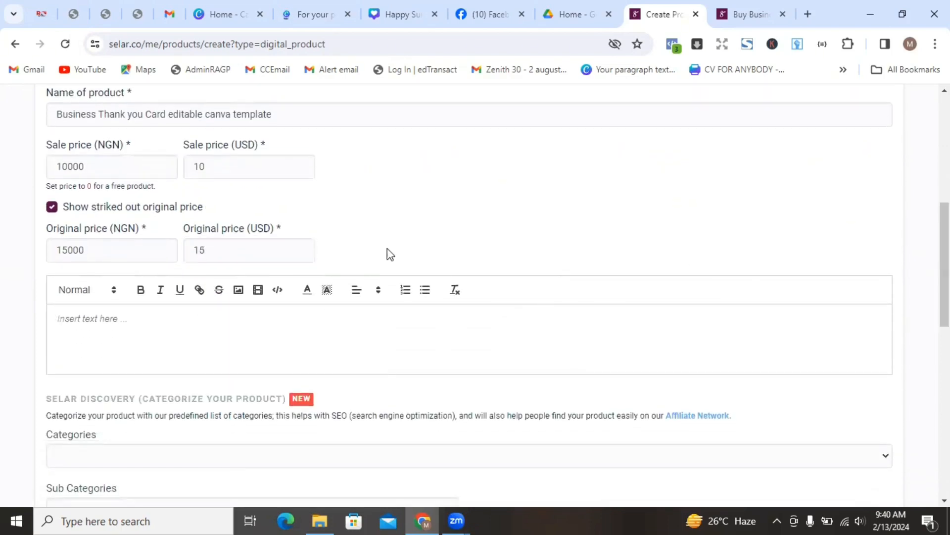
pyautogui.write('This is a')
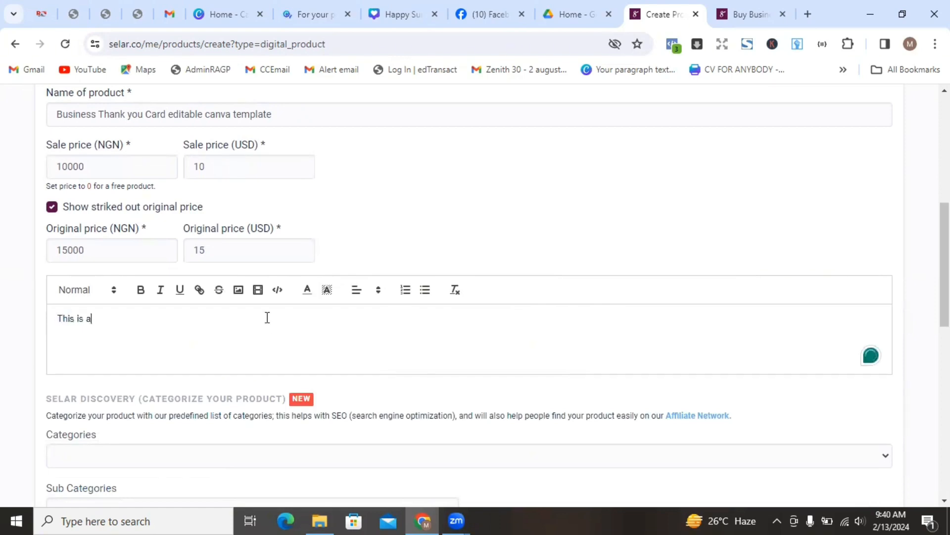
pyautogui.write('n edita')
pyautogui.write('bl')
pyautogui.write('canva g')
pyautogui.write('en')
pyautogui.press('BackSpace')
pyautogui.press('BackSpace')
pyautogui.press('BackSpace')
pyautogui.write('templat')
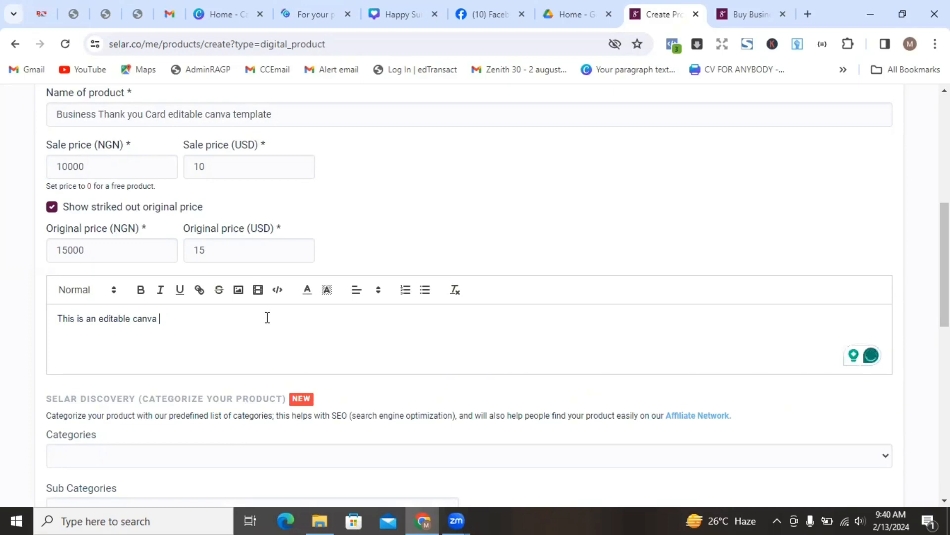
pyautogui.write('e for saying t')
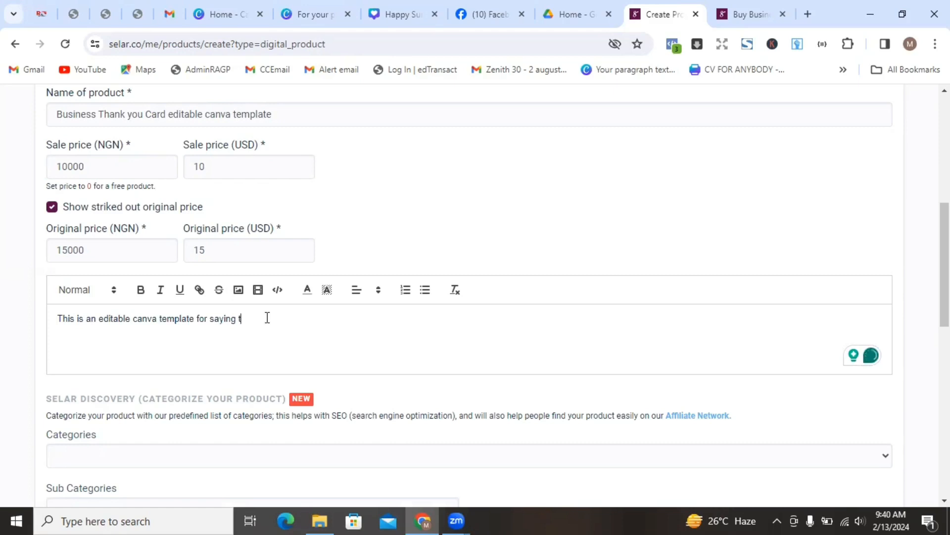
pyautogui.write(' thank you to yoru custmers ')
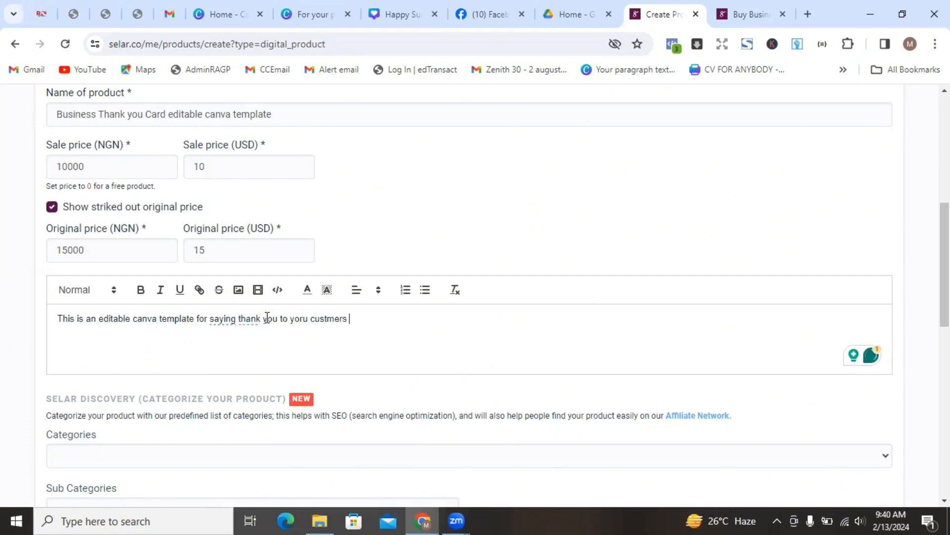
pyautogui.write('after every purchas')
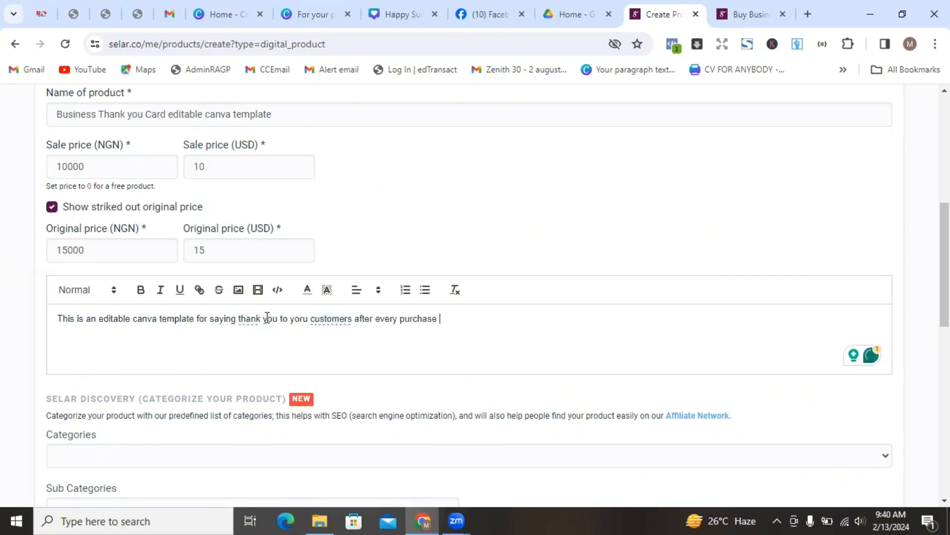
pyautogui.write('e')
# - Add lines about printing the card for every completed order and customers thanking you
pyautogui.press('Return')
pyautogui.press('Return')
pyautogui.write('T')
pyautogui.write('YOu can')
pyautogui.press('BackSpace')
pyautogui.press('BackSpace')
pyautogui.press('BackSpace')
pyautogui.press('BackSpace')
pyautogui.press('BackSpace')
pyautogui.write('ou can')
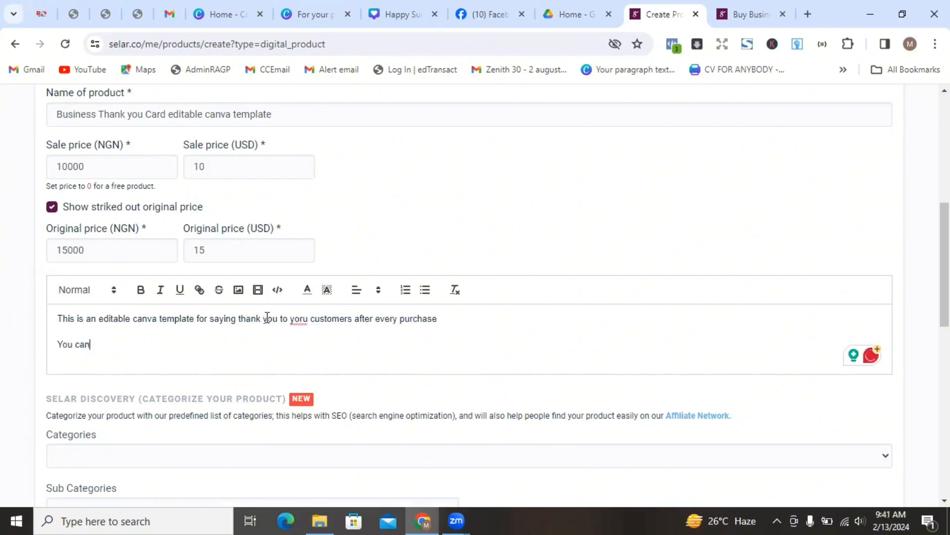
pyautogui.write(' also prinit tis')
pyautogui.press('BackSpace')
pyautogui.press('BackSpace')
pyautogui.press('BackSpace')
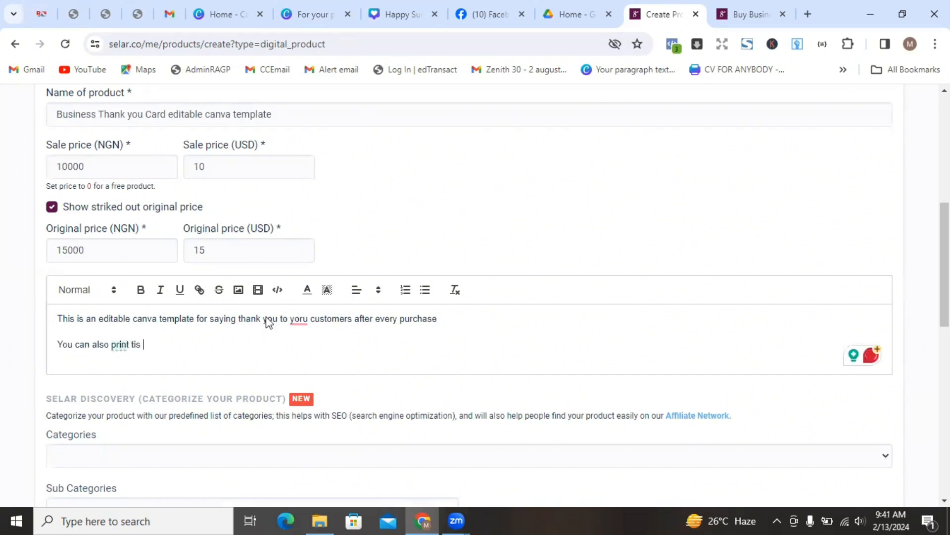
pyautogui.write('his caerd and insert ')
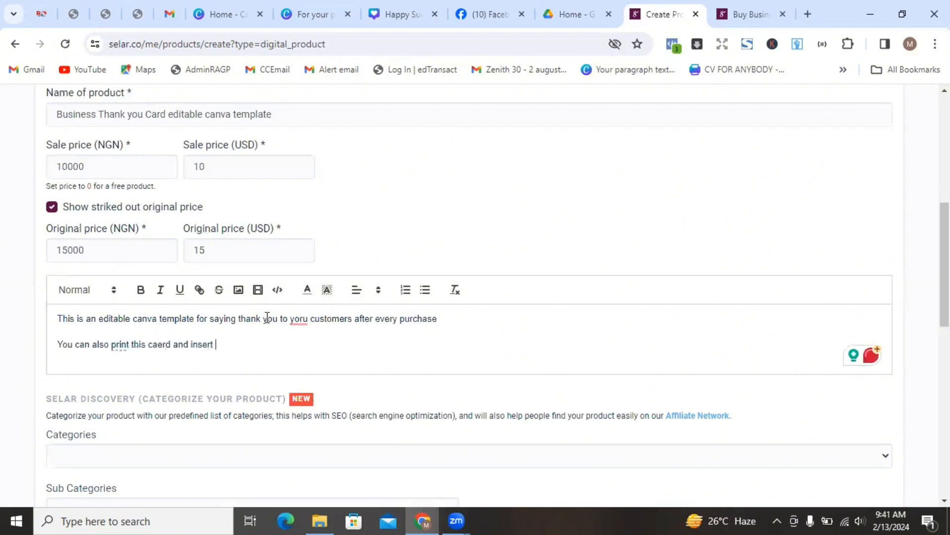
pyautogui.write('it on every order completed')
pyautogui.press('Return')
pyautogui.press('Return')
pyautogui.write('your cu')
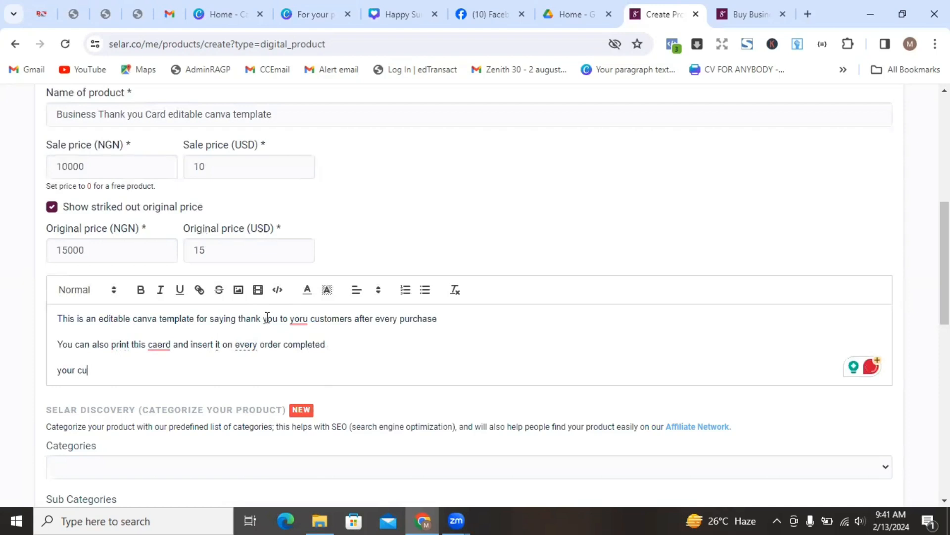
pyautogui.write('stlmrss will thank you f')
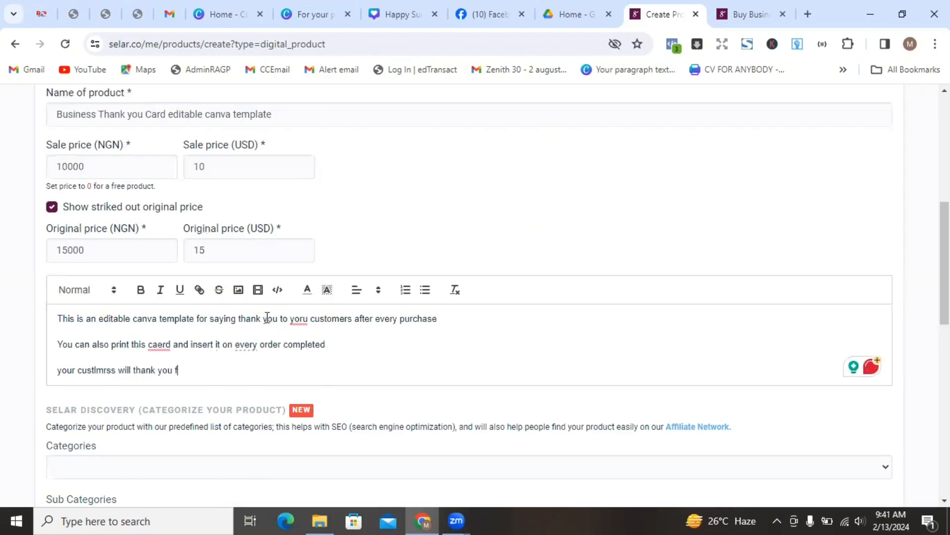
pyautogui.write('or it')
# - Correct the misspellings caerd, custlmrss and yoru to card, customers and your
pyautogui.moveTo(160, 343)
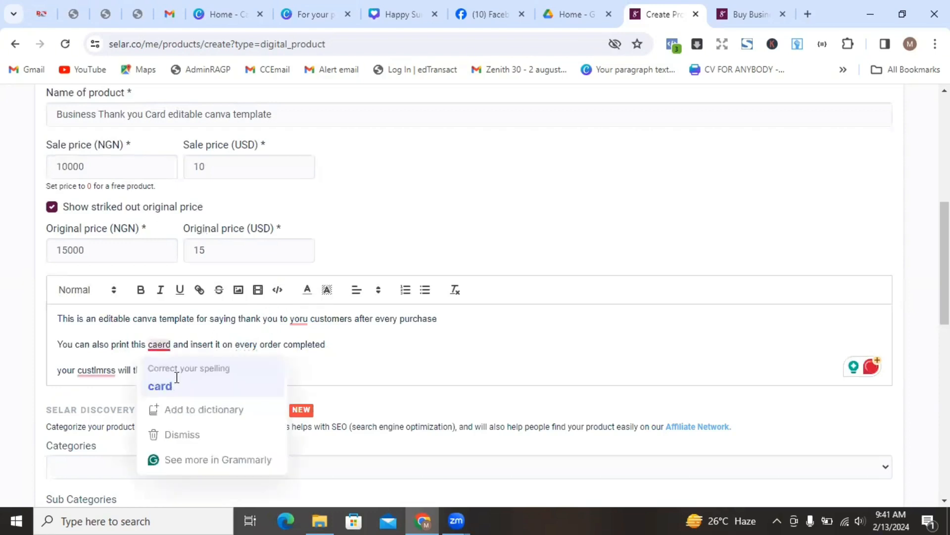
pyautogui.click(177, 377)
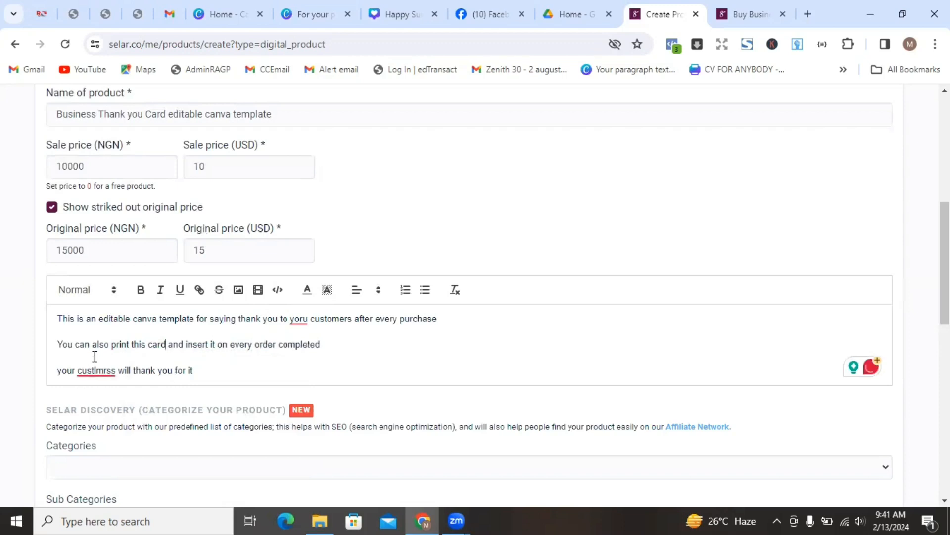
pyautogui.moveTo(97, 369)
pyautogui.click(138, 276)
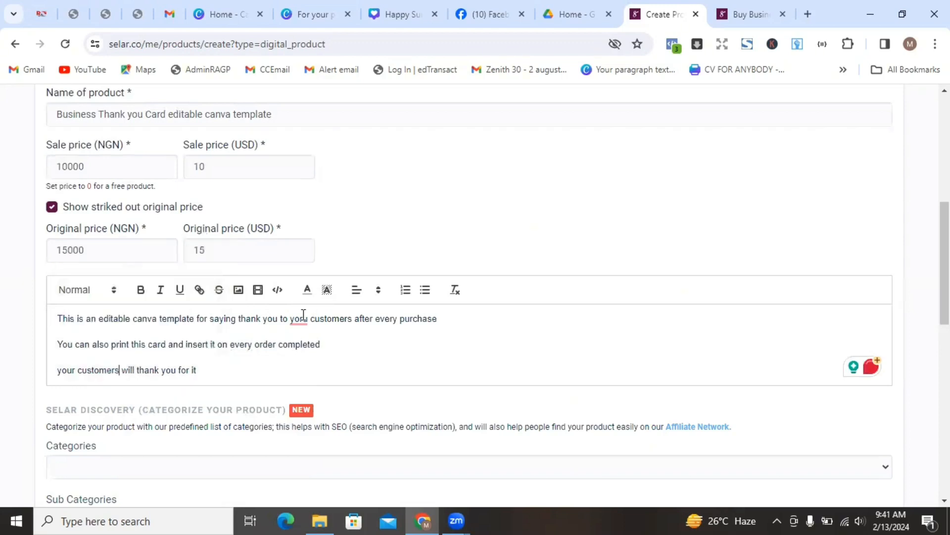
pyautogui.moveTo(300, 317)
pyautogui.click(301, 360)
# - Pick Business from Categories and E-Commerce from Sub Categories
pyautogui.scroll(-4, 476, 295)
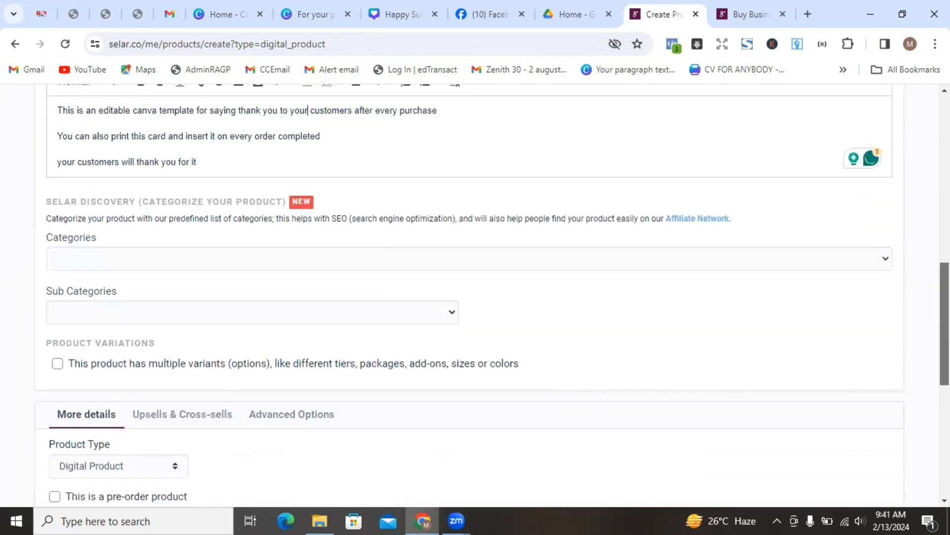
pyautogui.click(109, 252)
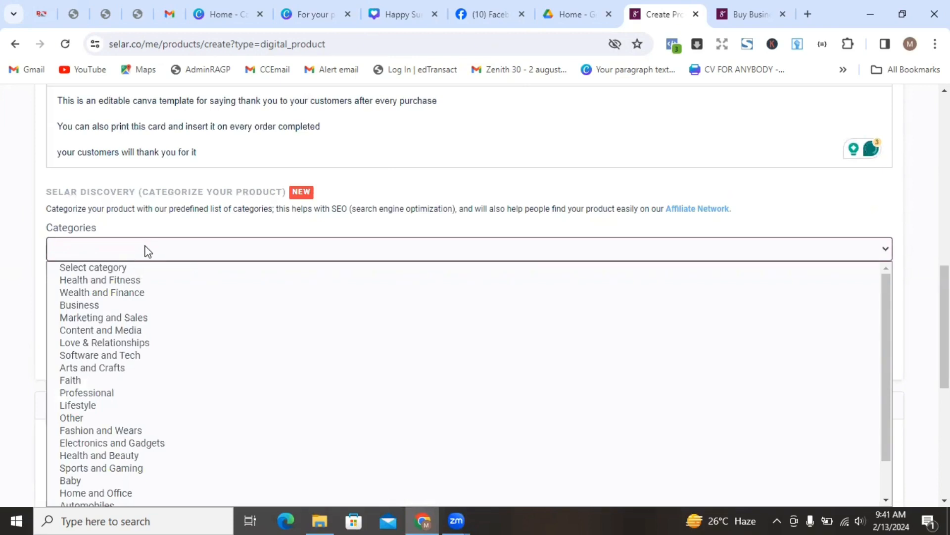
pyautogui.click(96, 305)
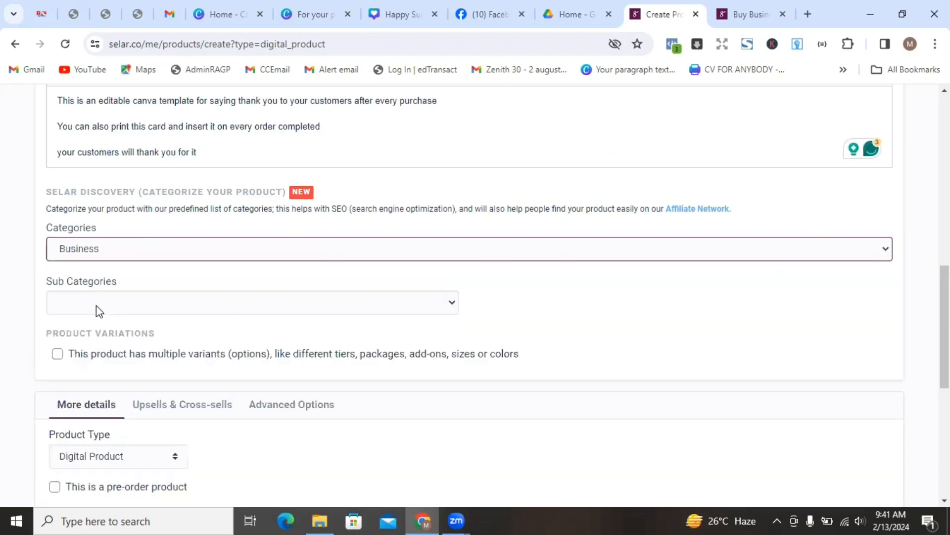
pyautogui.click(111, 308)
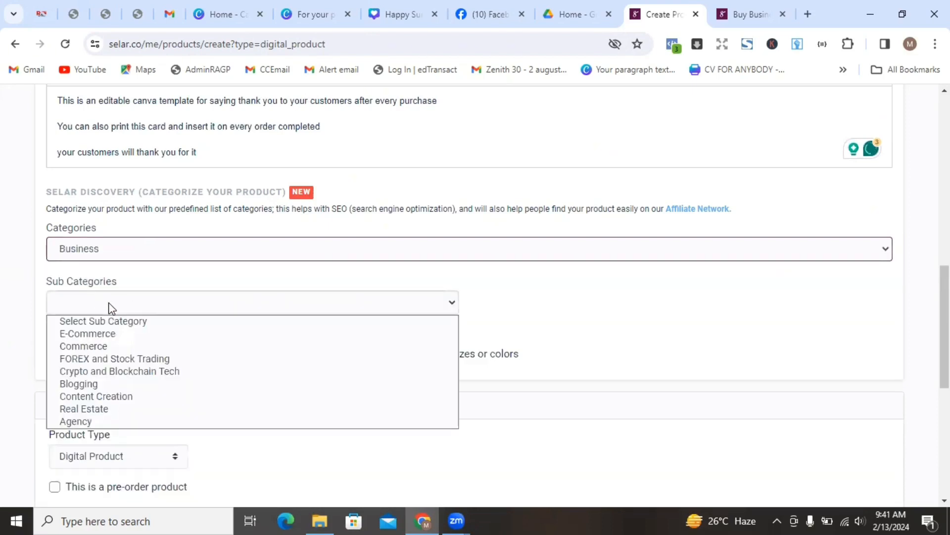
pyautogui.click(101, 334)
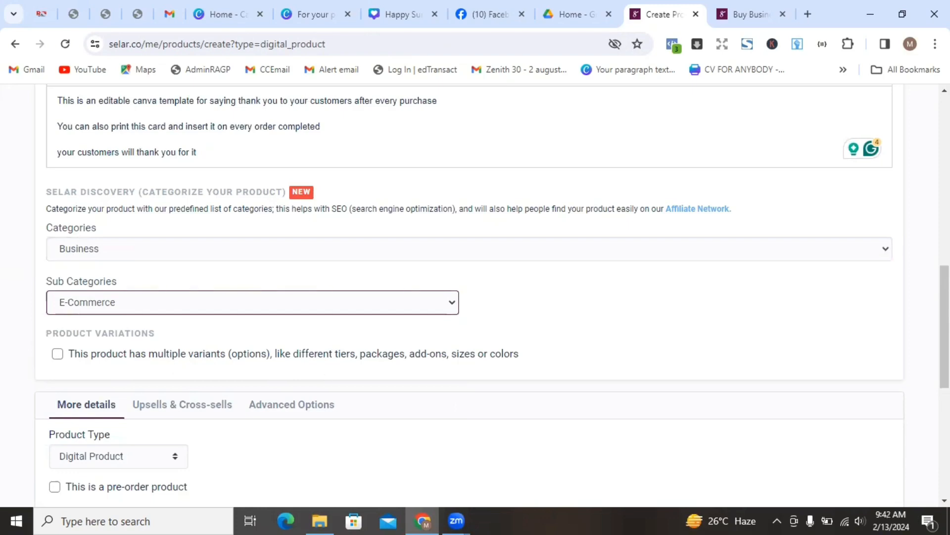
# - Attach the 26 KB 'Thank you business card (canva template)' PDF from Downloads as the product file
pyautogui.scroll(-5, 475, 297)
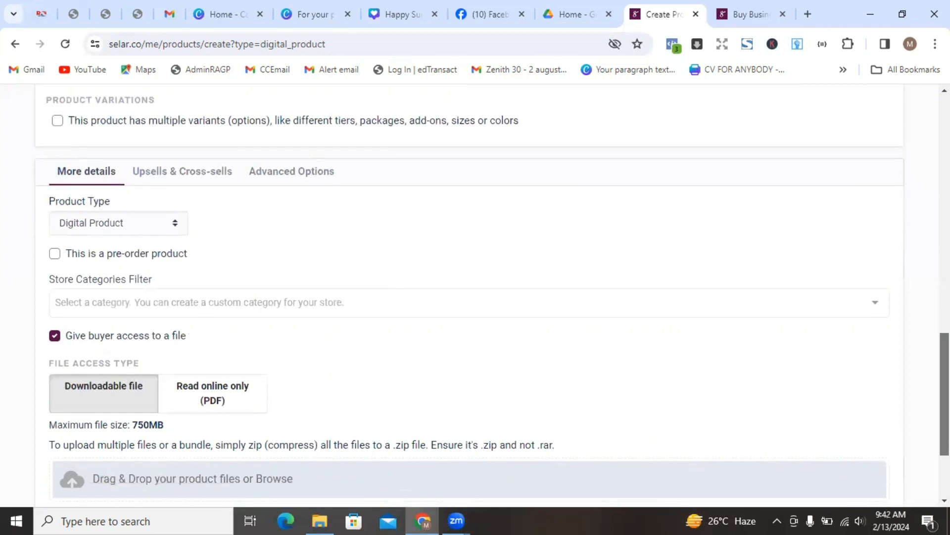
pyautogui.moveTo(945, 357); pyautogui.dragTo(945, 364)
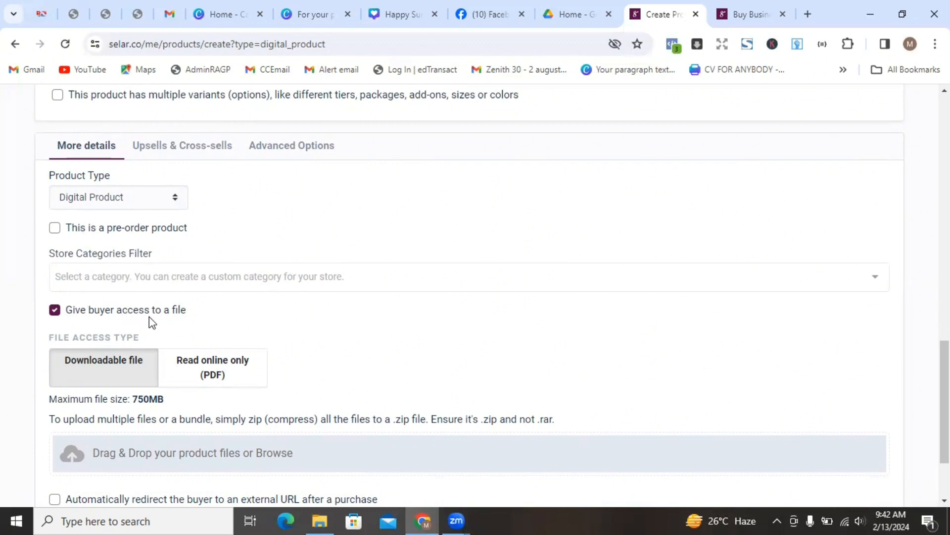
pyautogui.scroll(-2, 475, 297)
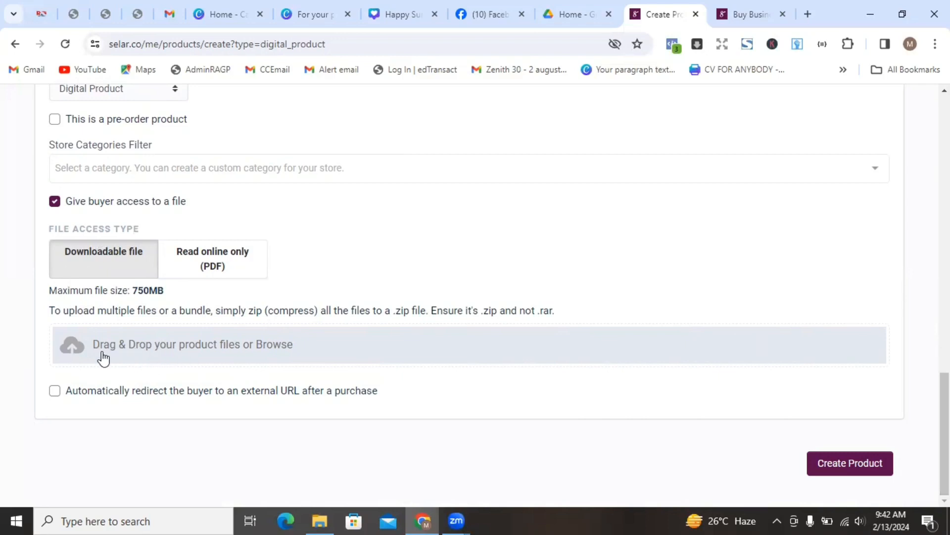
pyautogui.click(72, 354)
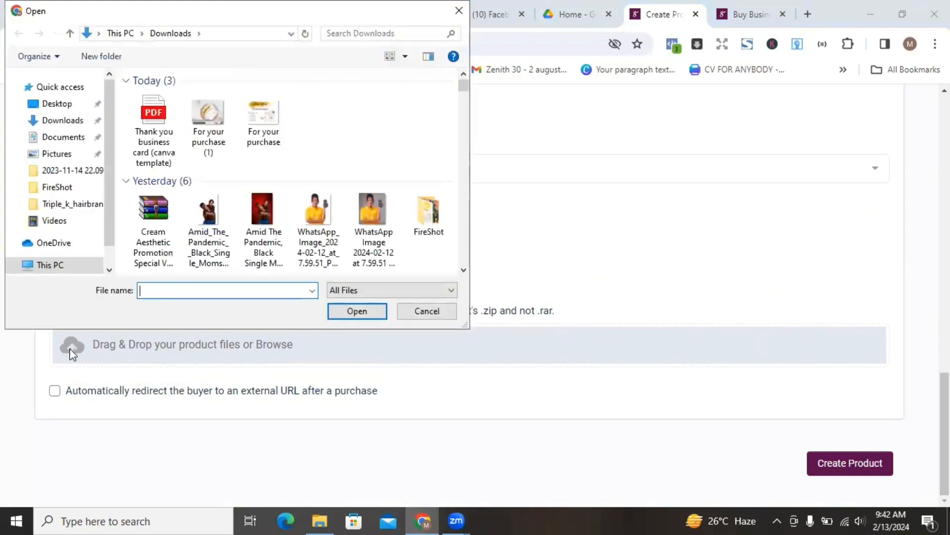
pyautogui.click(151, 135)
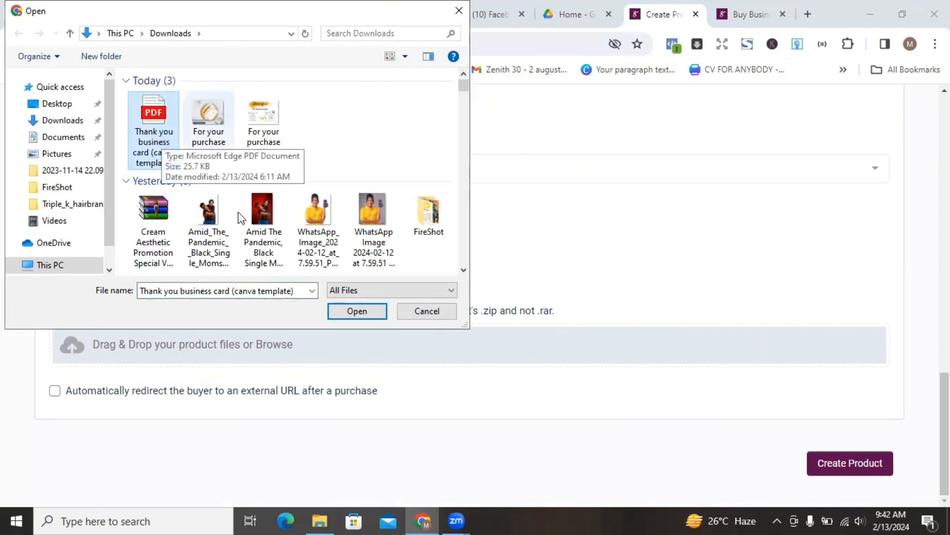
pyautogui.click(348, 307)
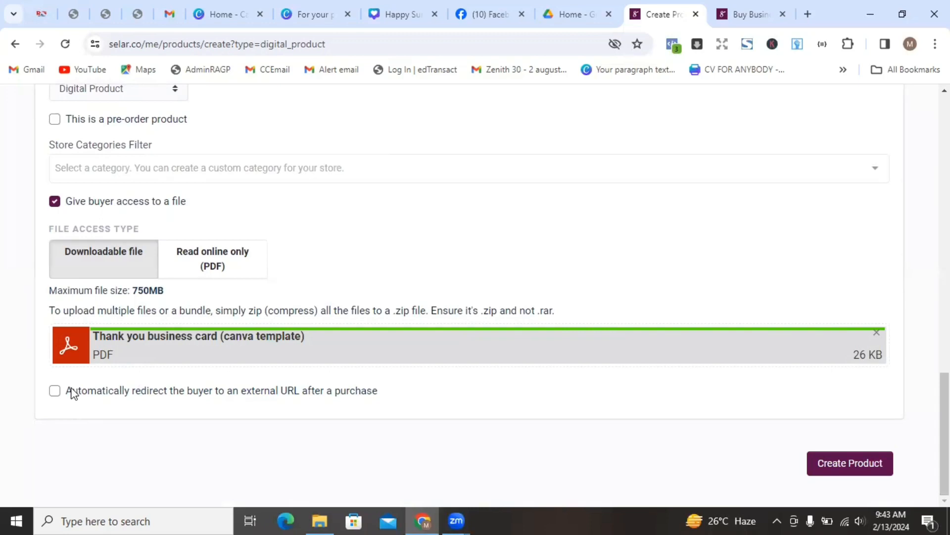
# - Leave the buyer redirect off and submit Create Product, which fails for a missing image
pyautogui.click(54, 392)
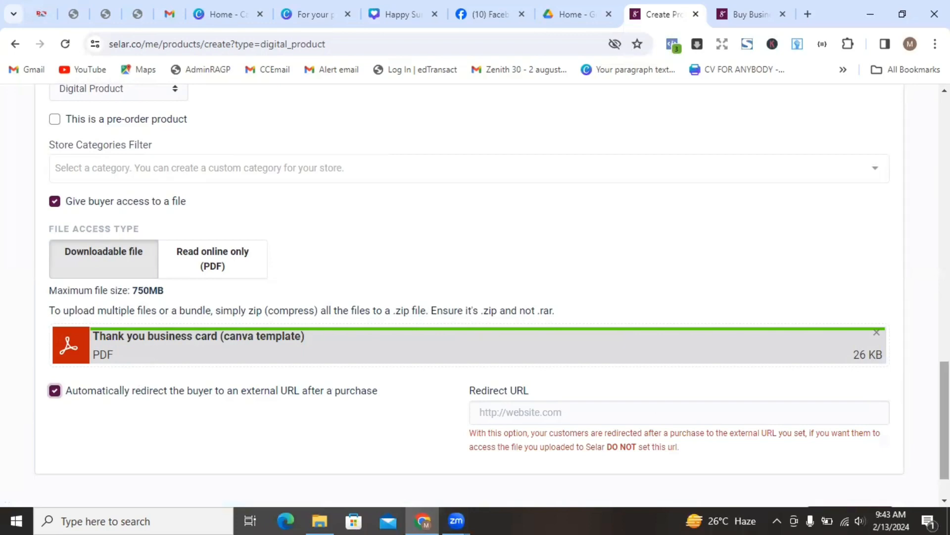
pyautogui.scroll(-2, 944, 421)
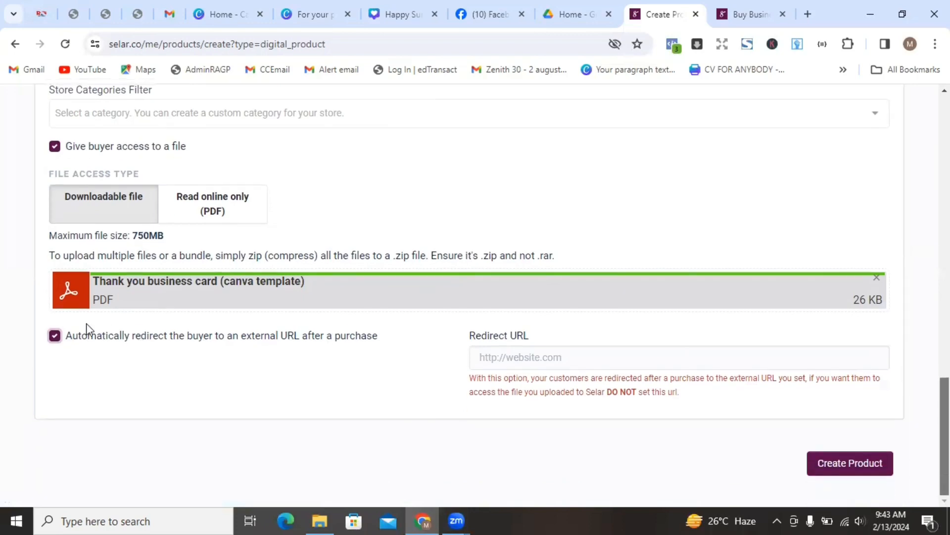
pyautogui.click(54, 336)
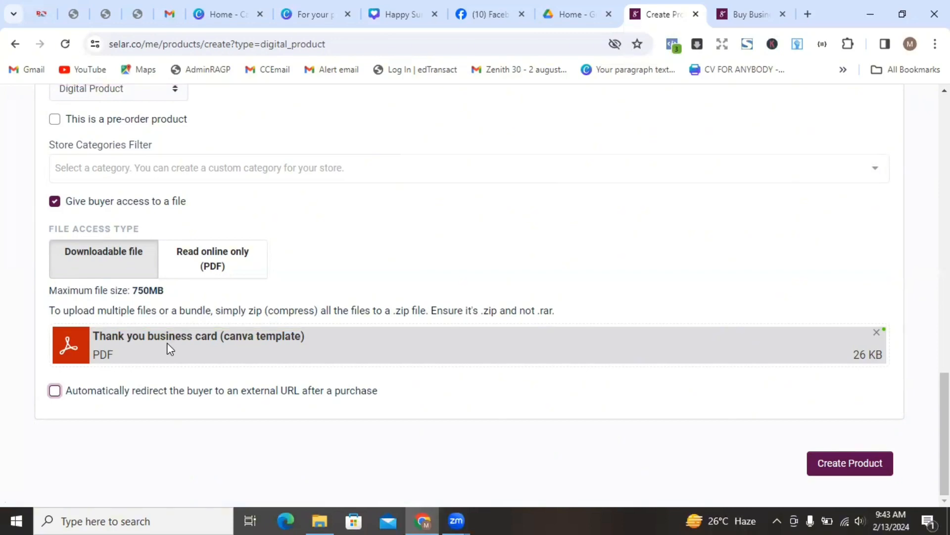
pyautogui.click(834, 463)
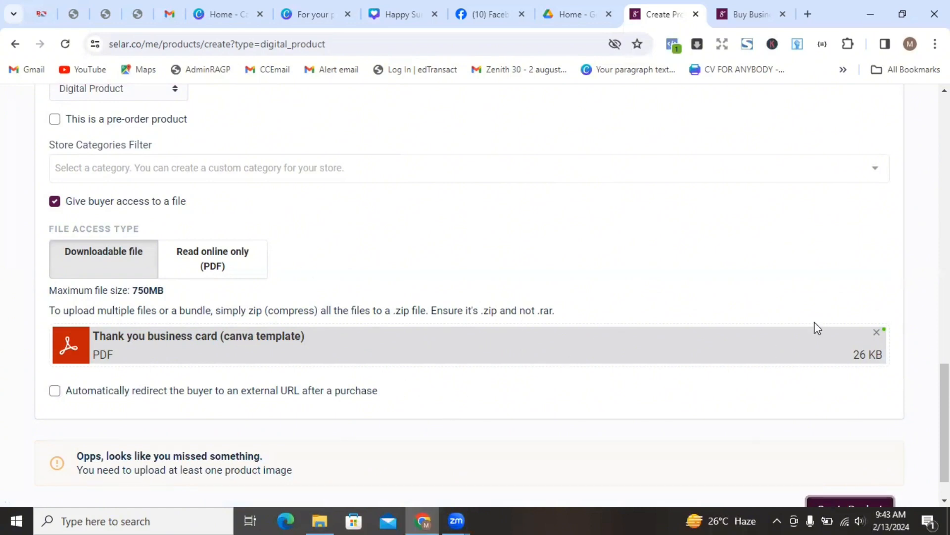
# - Re-enable automatic redirect of buyers to an external URL, leaving the Redirect URL empty
pyautogui.scroll(-1, 475, 292)
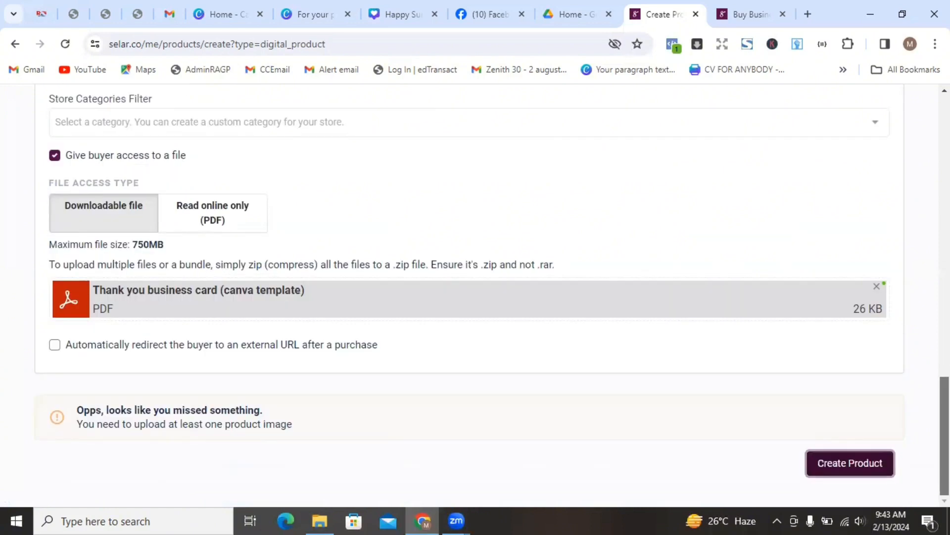
pyautogui.scroll(2, 476, 297)
pyautogui.click(52, 427)
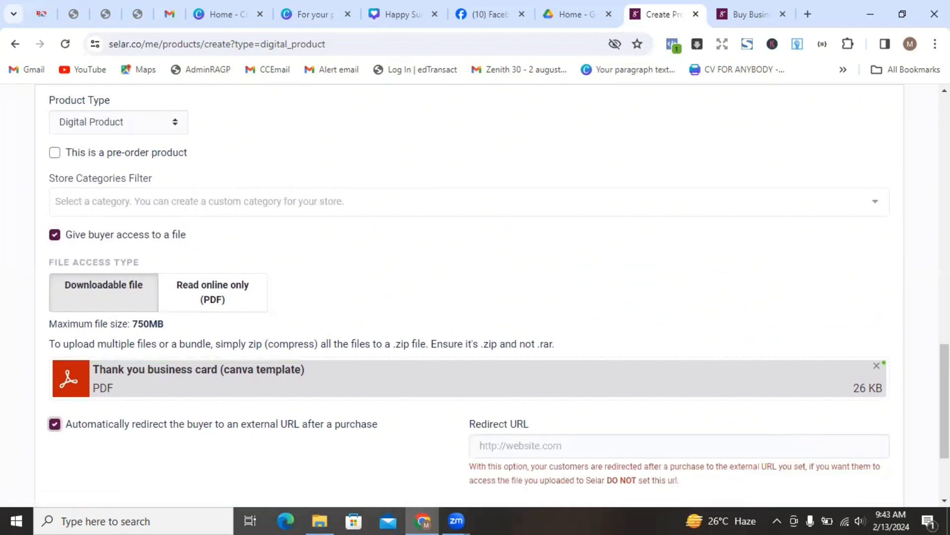
pyautogui.scroll(-3, 475, 292)
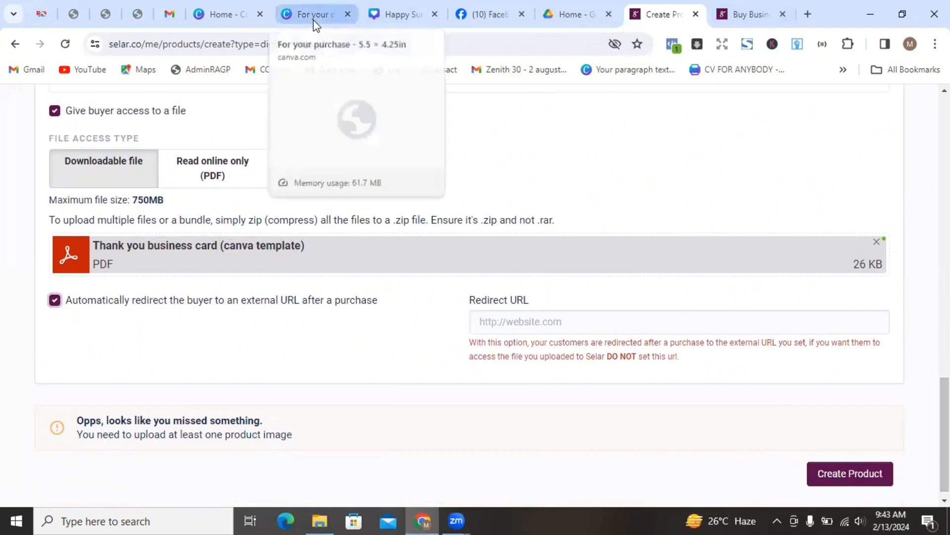
# - Copy the Google Drive share link for the Thank you business card PDF, then return to Selar
pyautogui.click(565, 14)
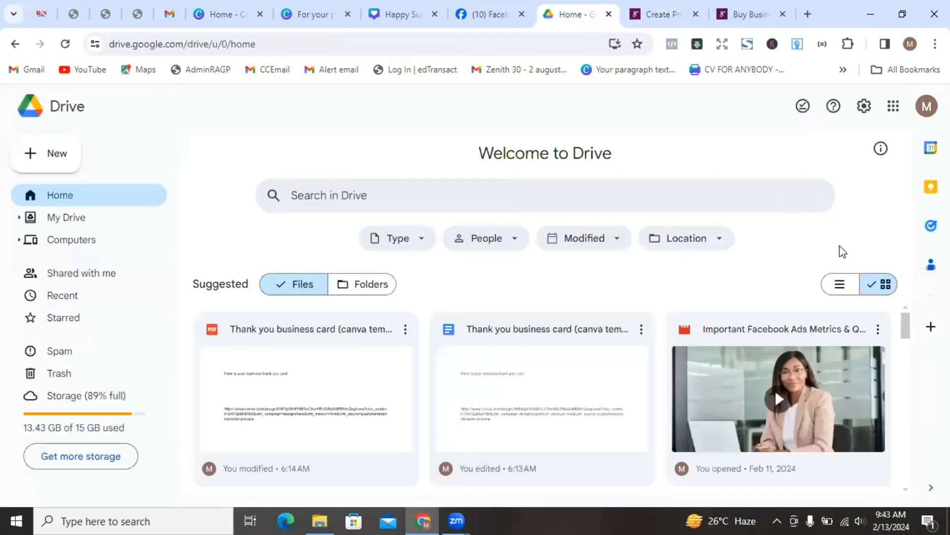
pyautogui.click(405, 334)
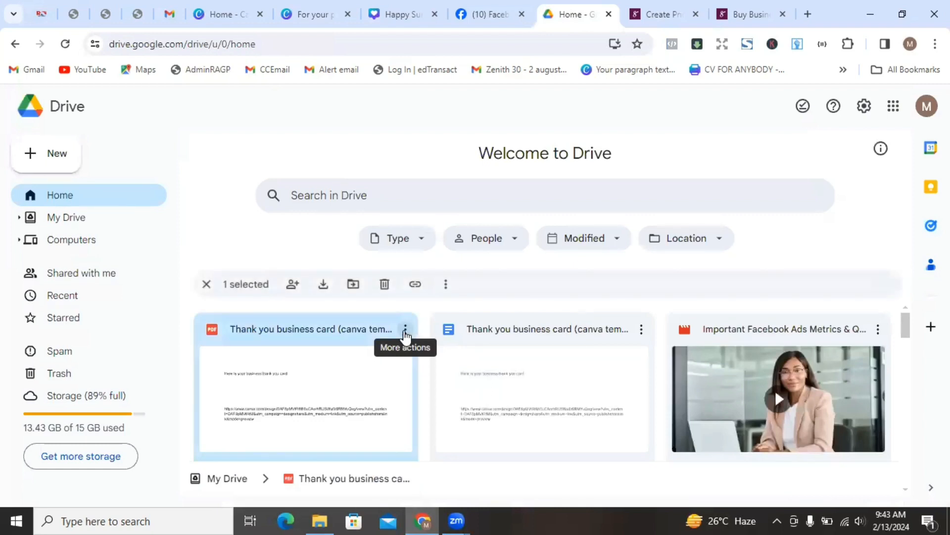
pyautogui.click(405, 331)
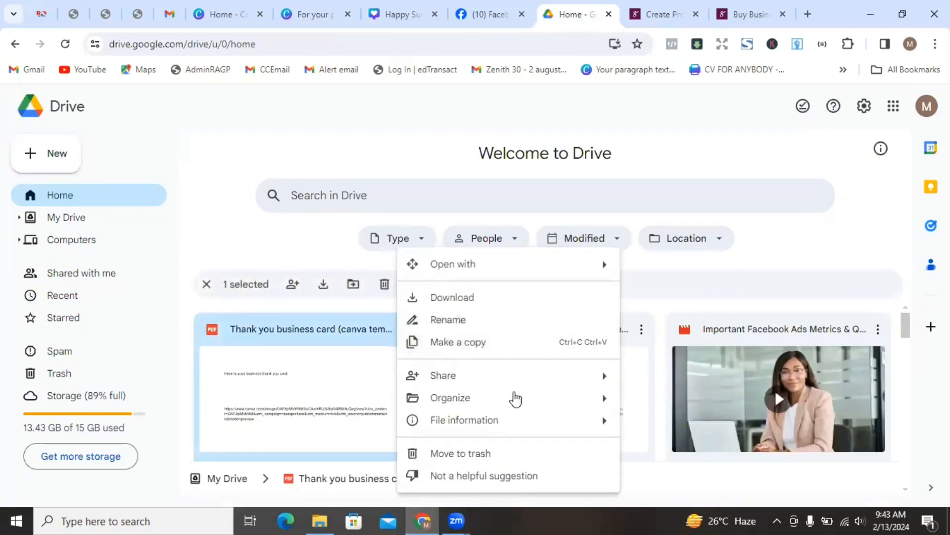
pyautogui.moveTo(482, 386)
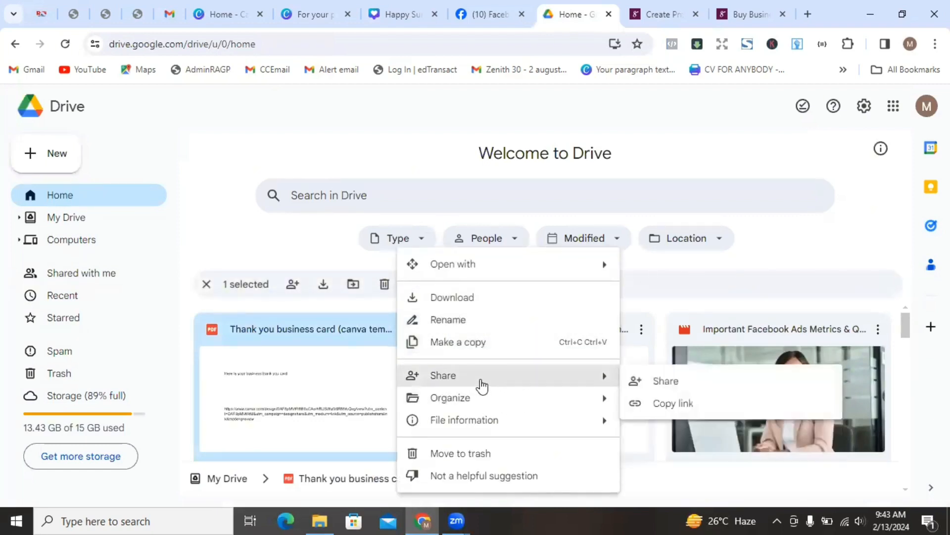
pyautogui.click(663, 388)
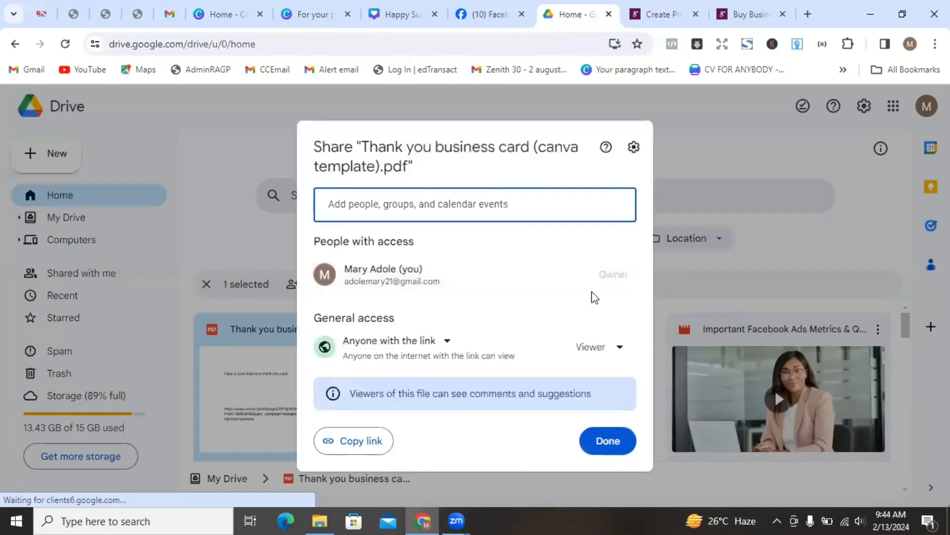
pyautogui.click(356, 443)
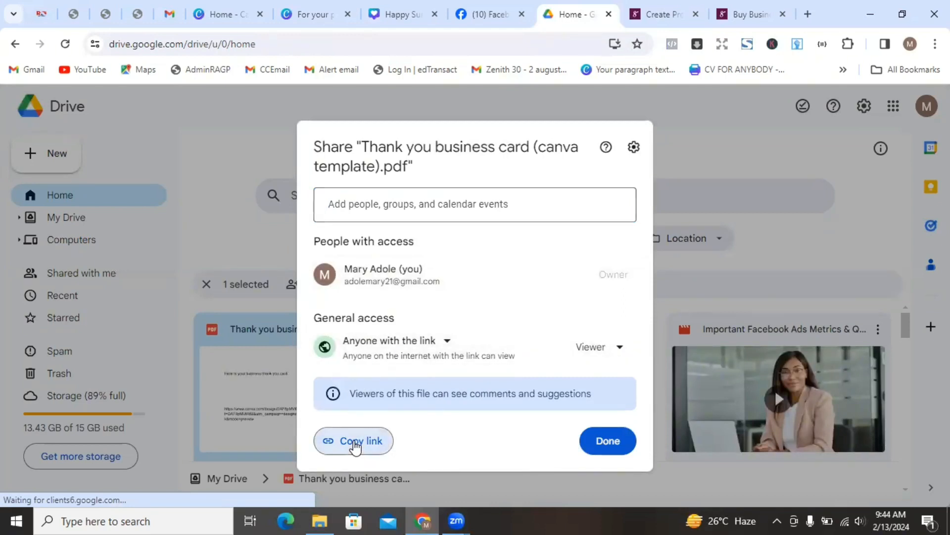
pyautogui.click(675, 15)
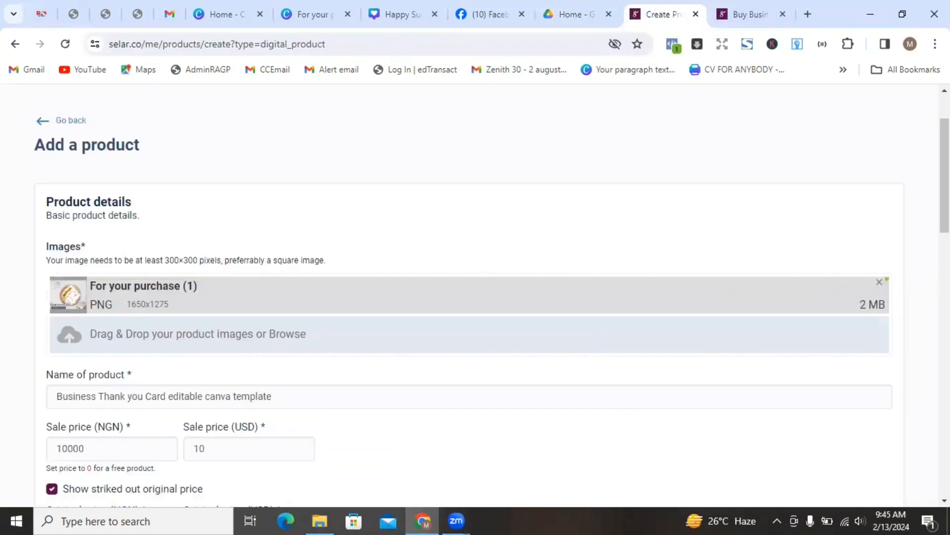
# - Create the Business Thank you Card template product and open its live product page
pyautogui.scroll(-12, 475, 297)
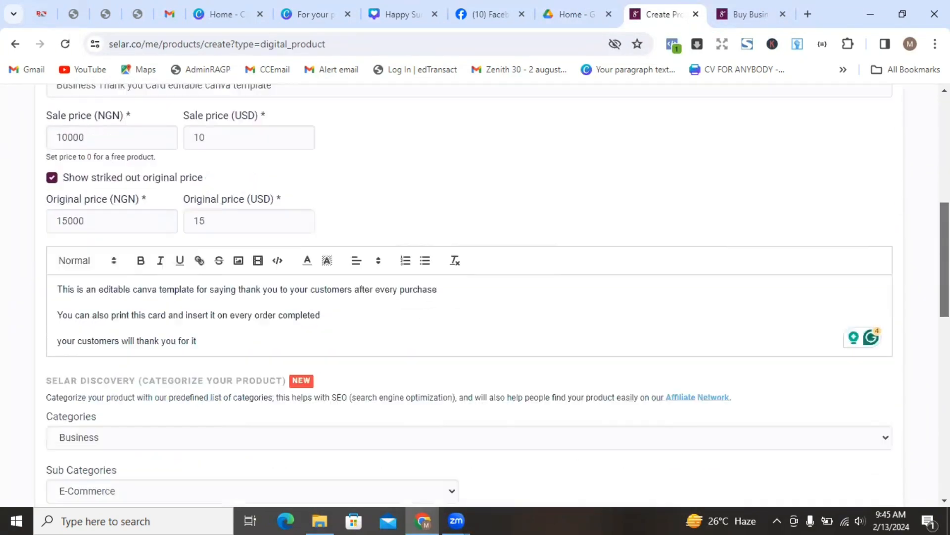
pyautogui.scroll(-7, 475, 297)
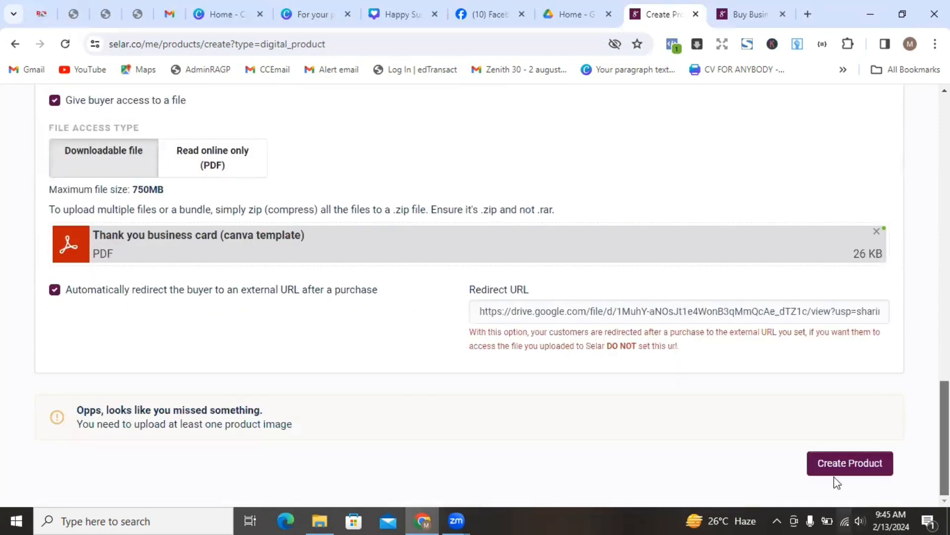
pyautogui.click(836, 470)
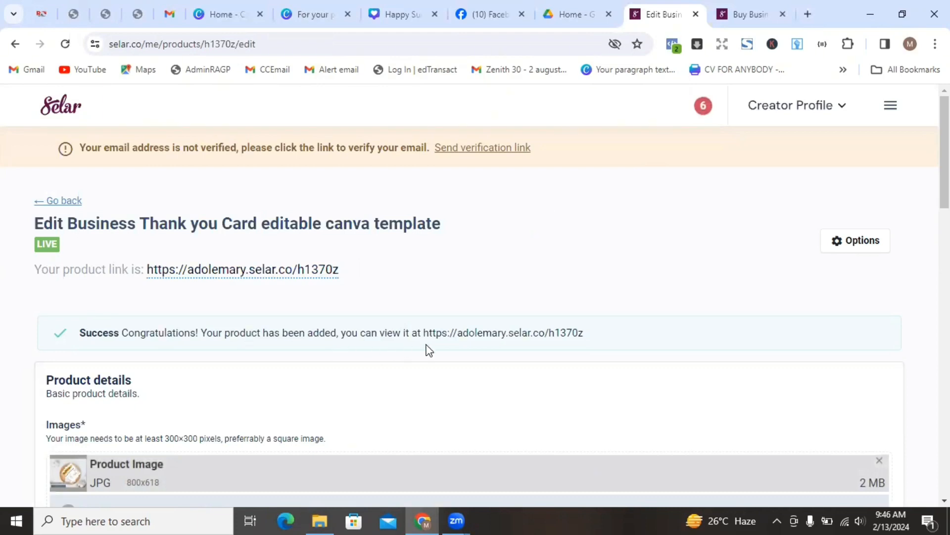
pyautogui.click(477, 334)
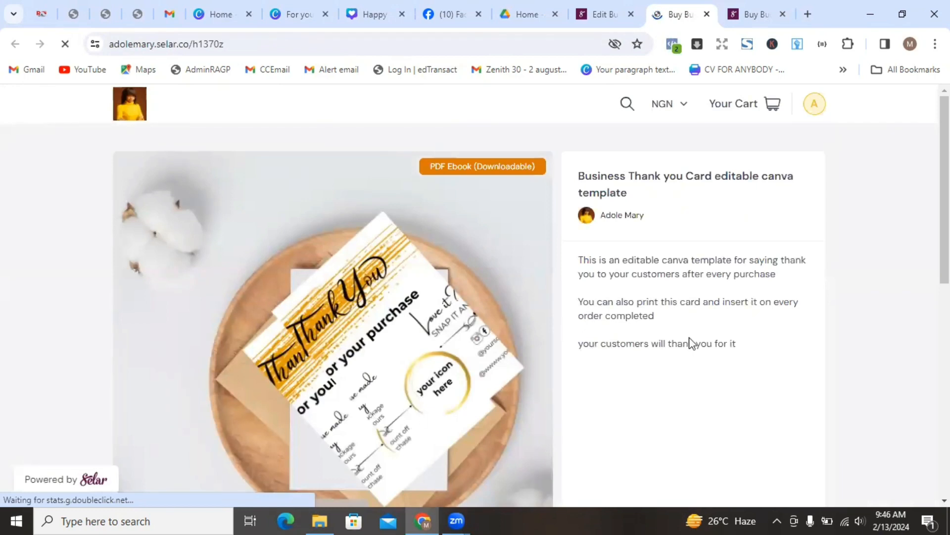
# - Scroll through the live storefront page to check the mockup, description and ₦10,000 price (was ₦15,000)
pyautogui.scroll(-3, 804, 319)
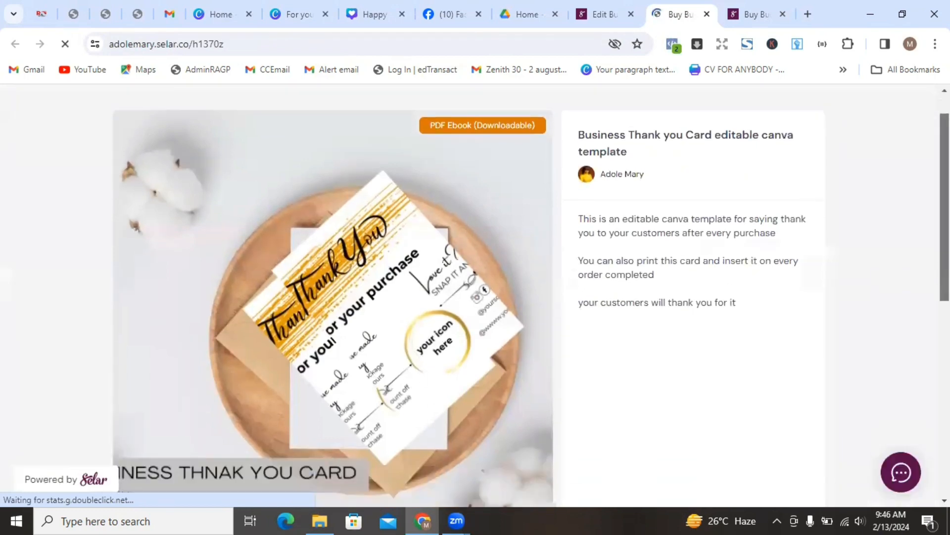
pyautogui.scroll(-5, 475, 294)
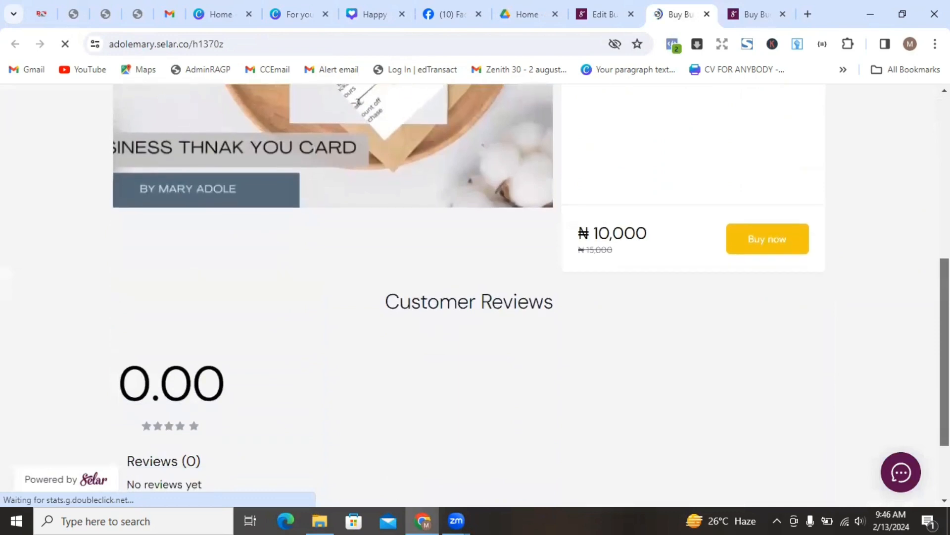
pyautogui.scroll(6, 475, 295)
pyautogui.scroll(3, 926, 182)
pyautogui.scroll(-4, 926, 181)
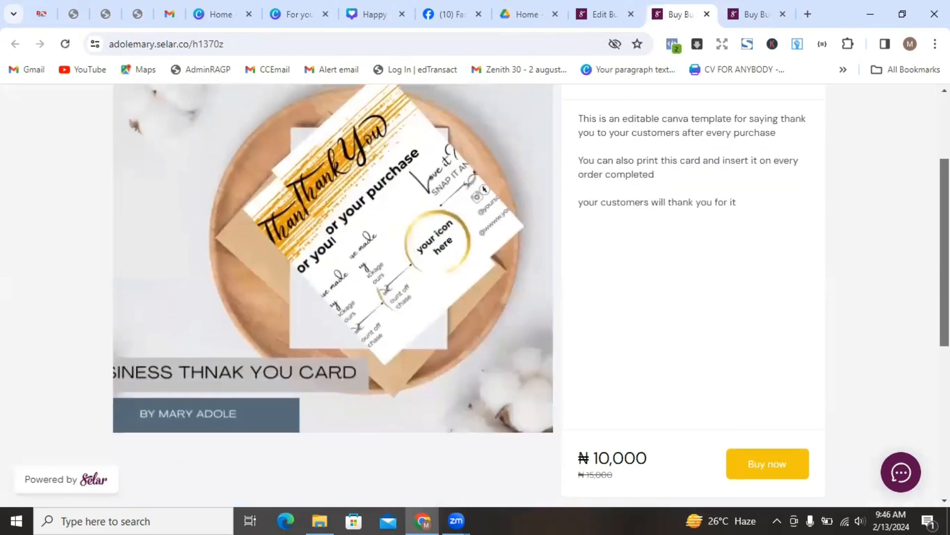
pyautogui.scroll(2, 926, 182)
pyautogui.scroll(2, 922, 163)
pyautogui.scroll(-5, 921, 163)
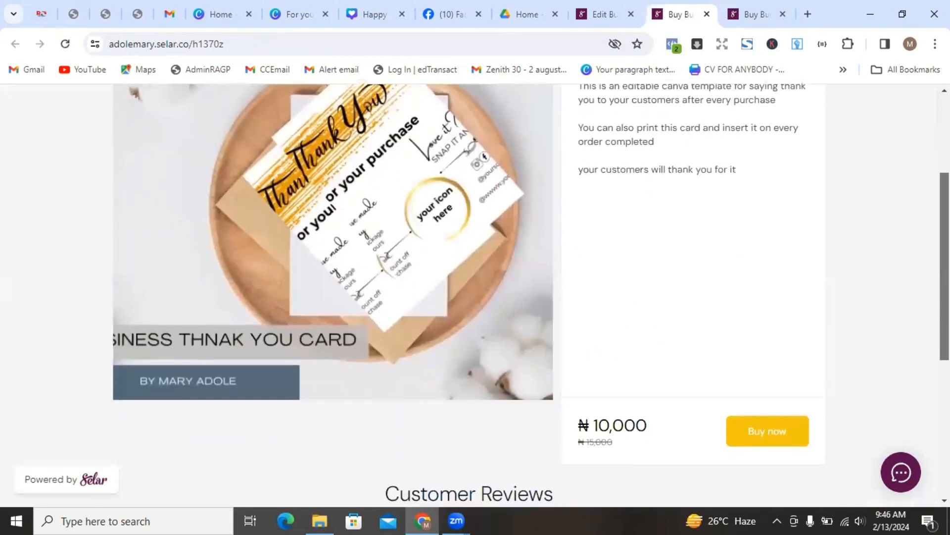
pyautogui.scroll(4, 925, 238)
pyautogui.scroll(2, 475, 296)
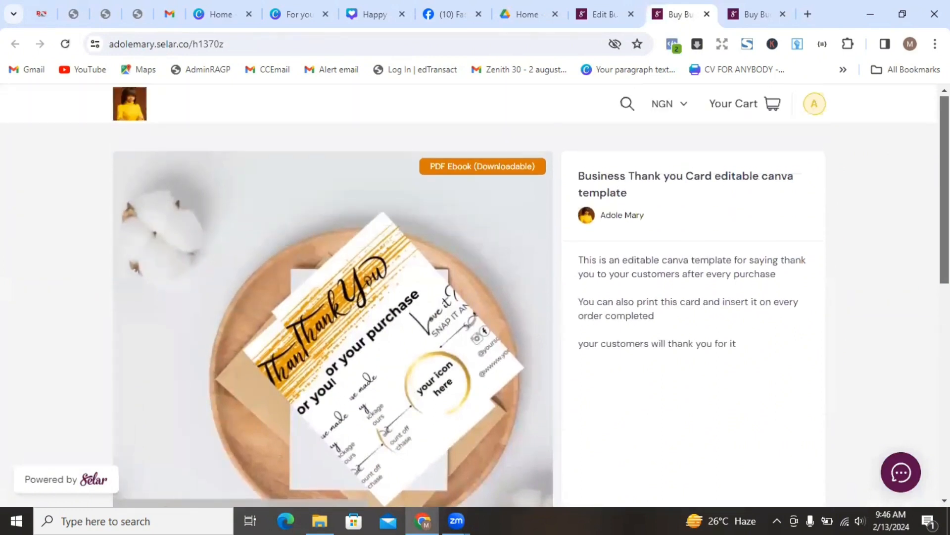
pyautogui.scroll(-3, 475, 296)
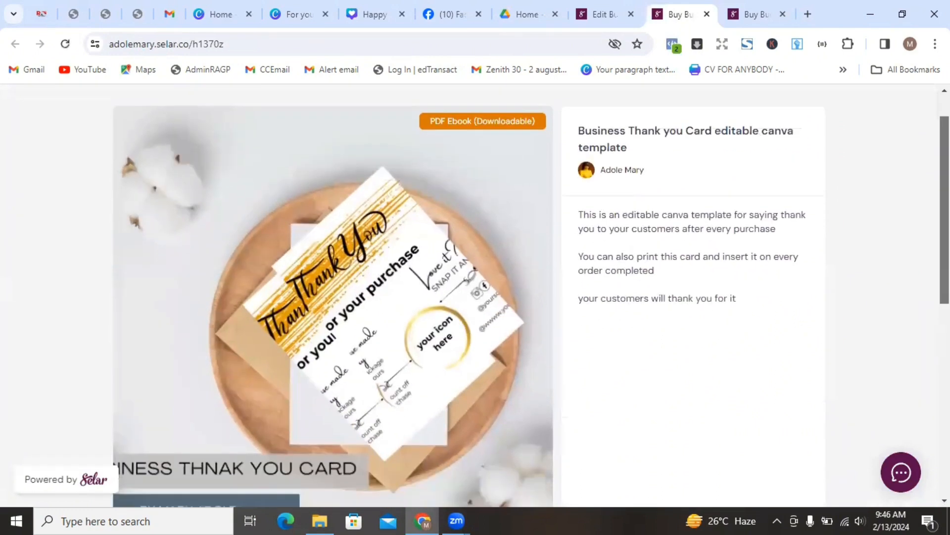
pyautogui.scroll(2, 475, 295)
pyautogui.scroll(-3, 475, 296)
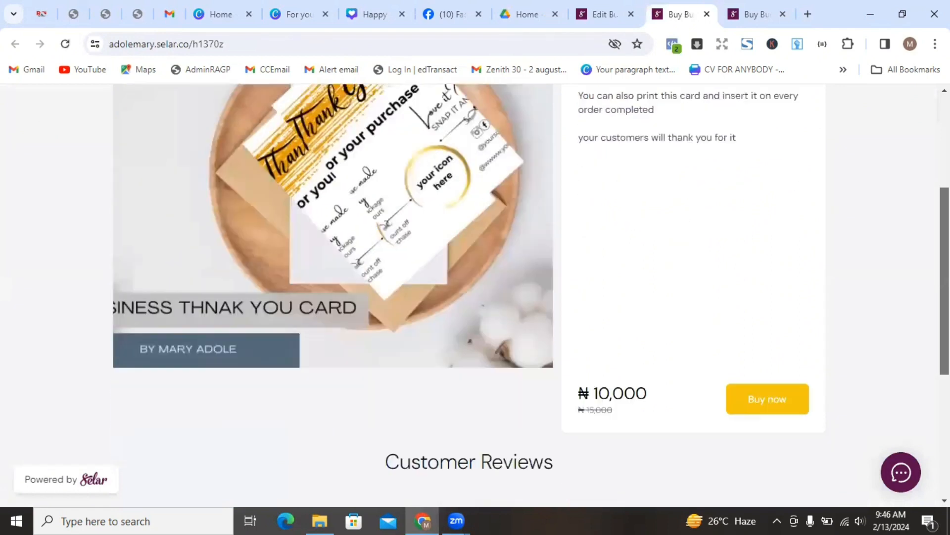
pyautogui.scroll(4, 475, 295)
pyautogui.scroll(-1, 476, 295)
pyautogui.scroll(-4, 475, 296)
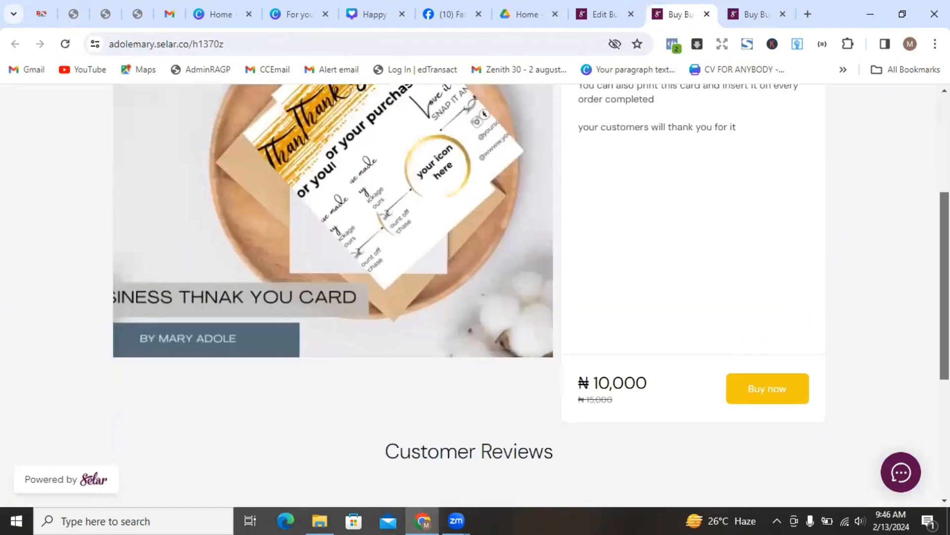
pyautogui.scroll(2, 475, 295)
pyautogui.scroll(2, 475, 295)
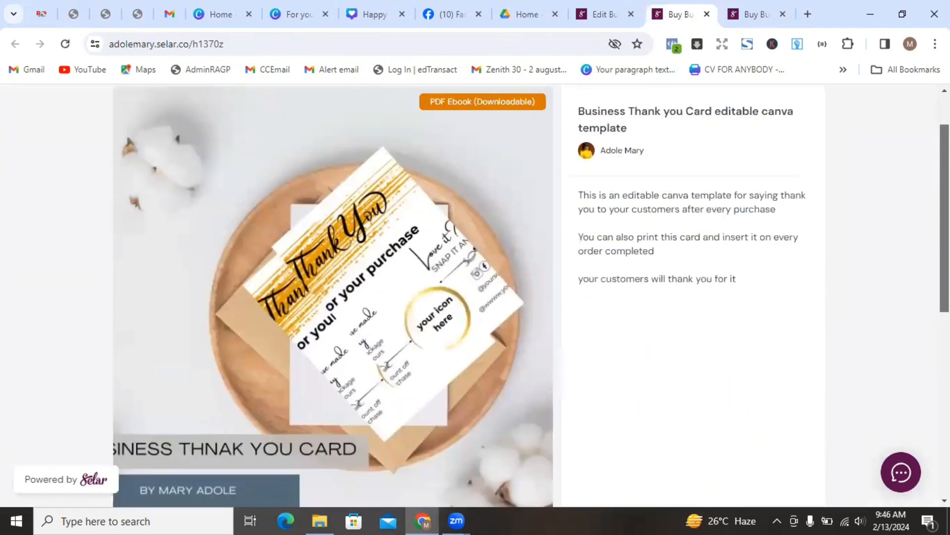
pyautogui.scroll(-3, 475, 296)
pyautogui.scroll(1, 475, 295)
pyautogui.scroll(-3, 475, 296)
pyautogui.scroll(-1, 475, 296)
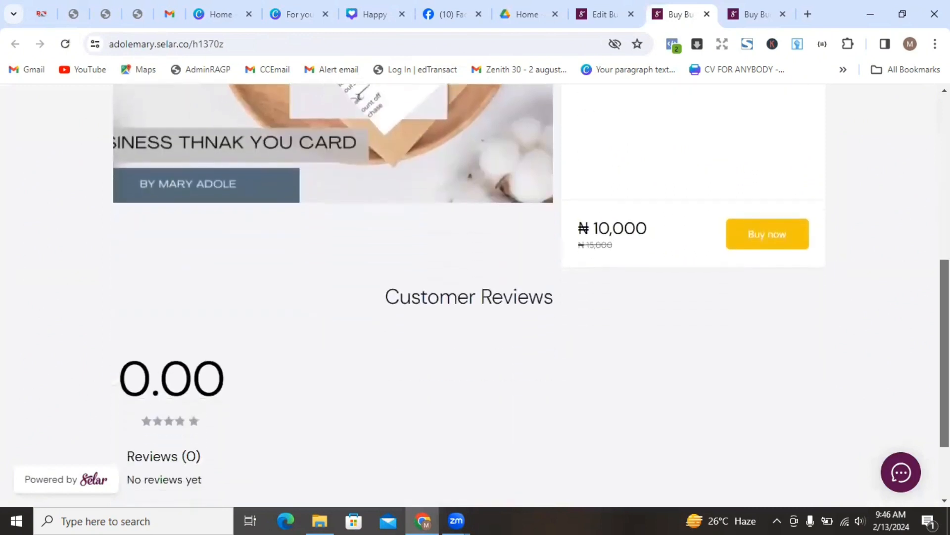
pyautogui.scroll(6, 475, 295)
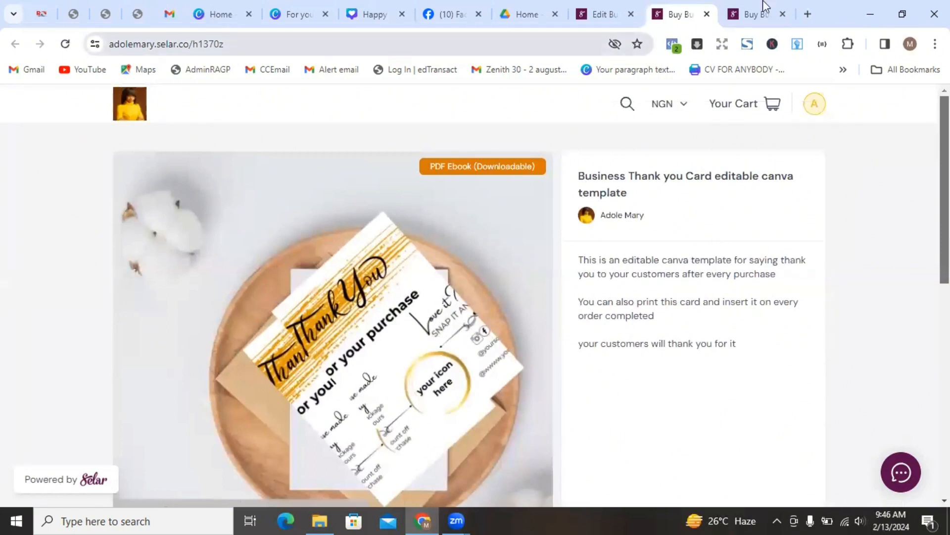
# - Return to the product's edit page and select the entire product link URL
pyautogui.click(619, 14)
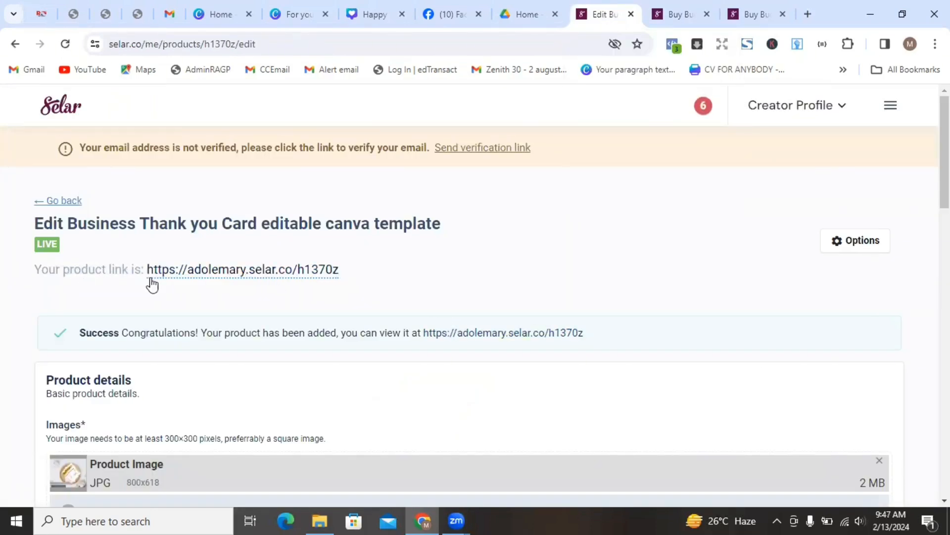
pyautogui.moveTo(384, 333); pyautogui.dragTo(424, 266)
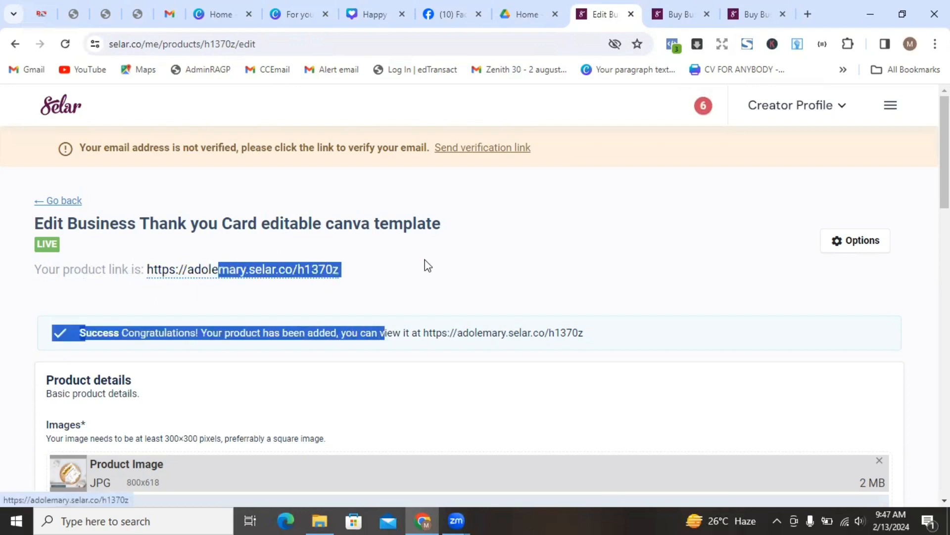
pyautogui.click(425, 267)
pyautogui.moveTo(347, 270); pyautogui.dragTo(150, 270)
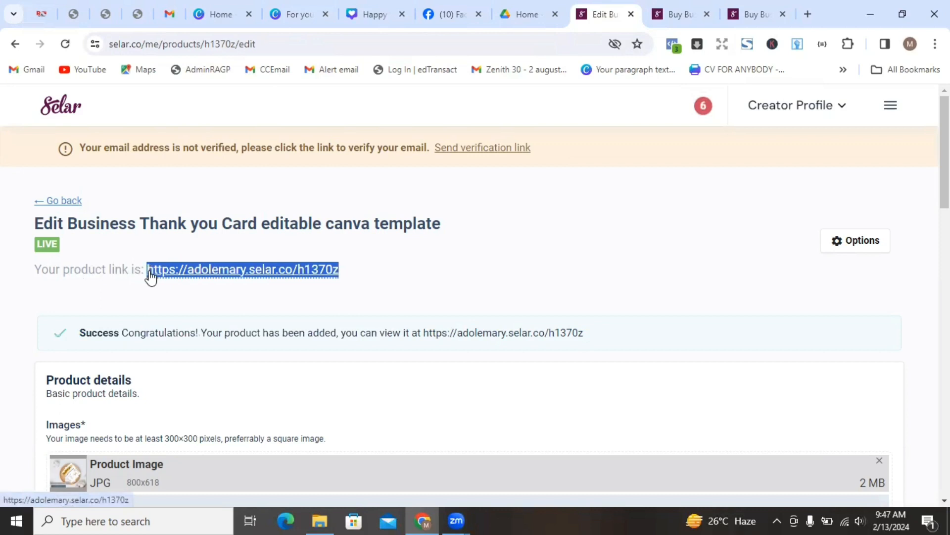